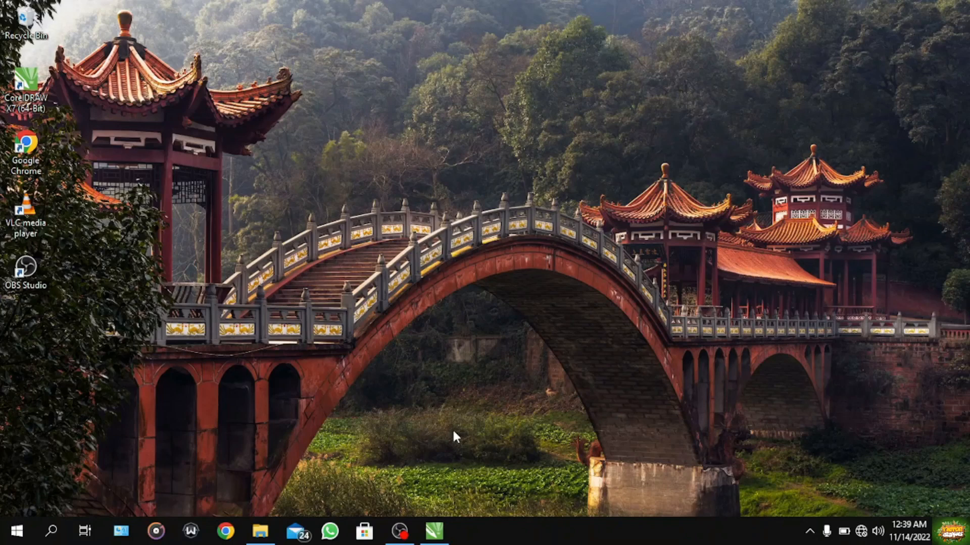
# Switch to CorelDRAW and import the Batman line drawing 56dd79ed3635561ef6e9d02571132d8e from Pictures, placing it at the page's upper-left corner
pyautogui.click(434, 530)
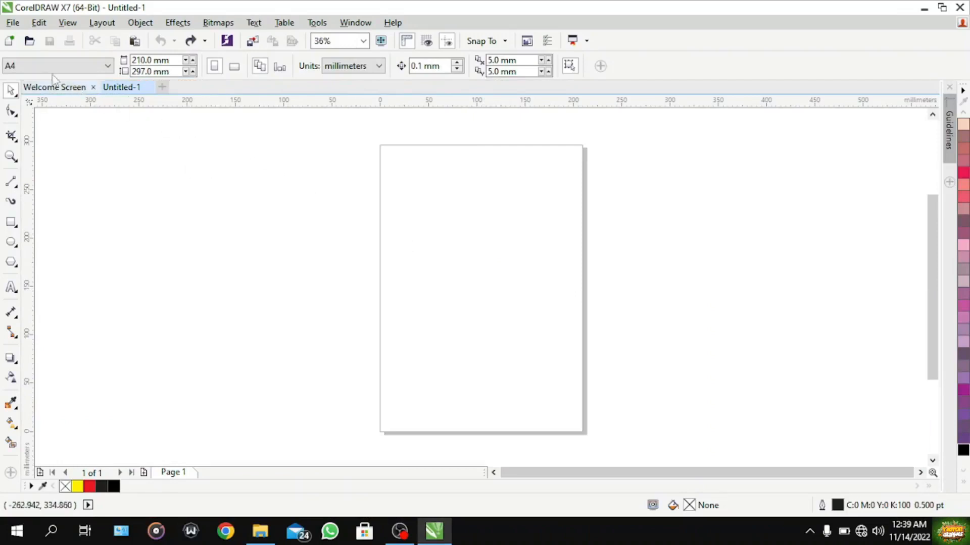
pyautogui.click(11, 24)
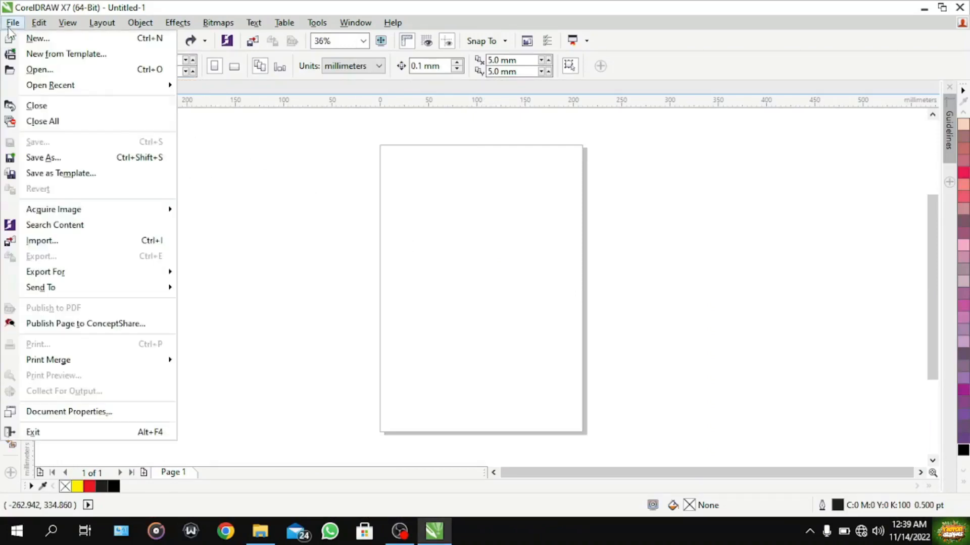
pyautogui.click(66, 242)
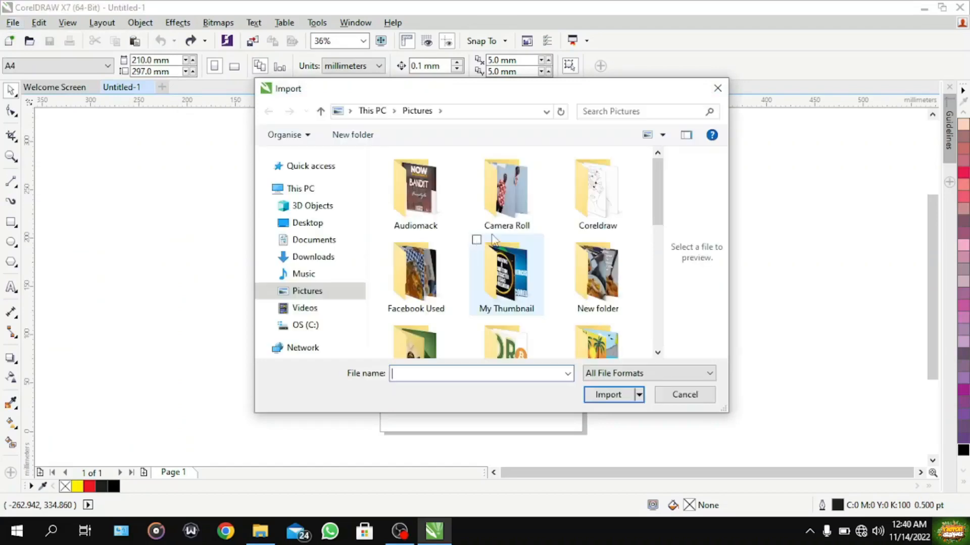
pyautogui.scroll(-2, 526, 241)
pyautogui.scroll(2, 510, 303)
pyautogui.scroll(-2, 520, 293)
pyautogui.scroll(-3, 494, 283)
pyautogui.scroll(2, 498, 270)
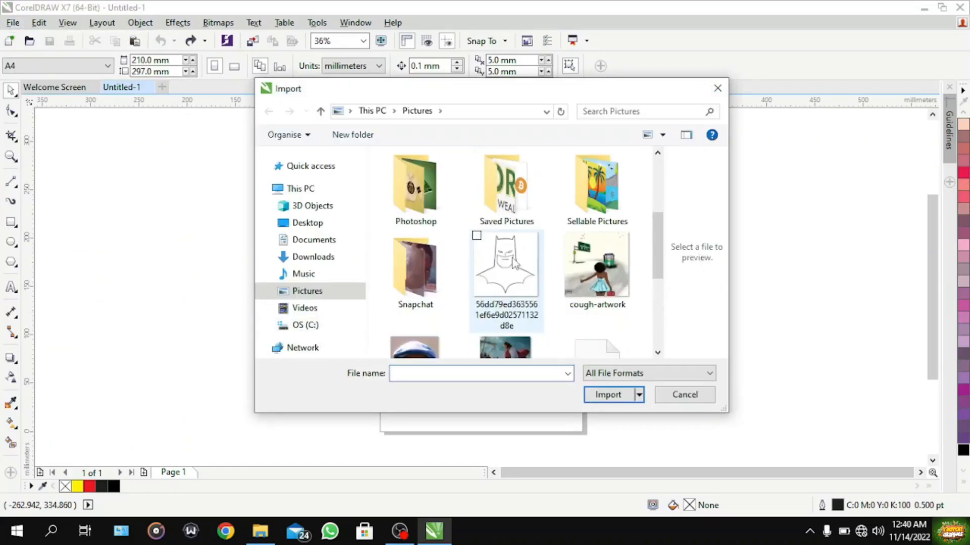
pyautogui.click(502, 270)
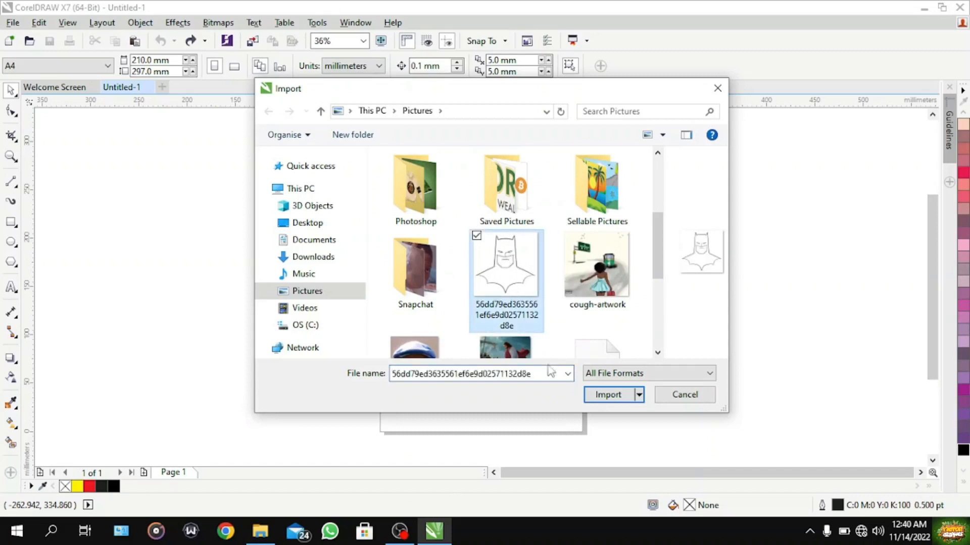
pyautogui.click(597, 396)
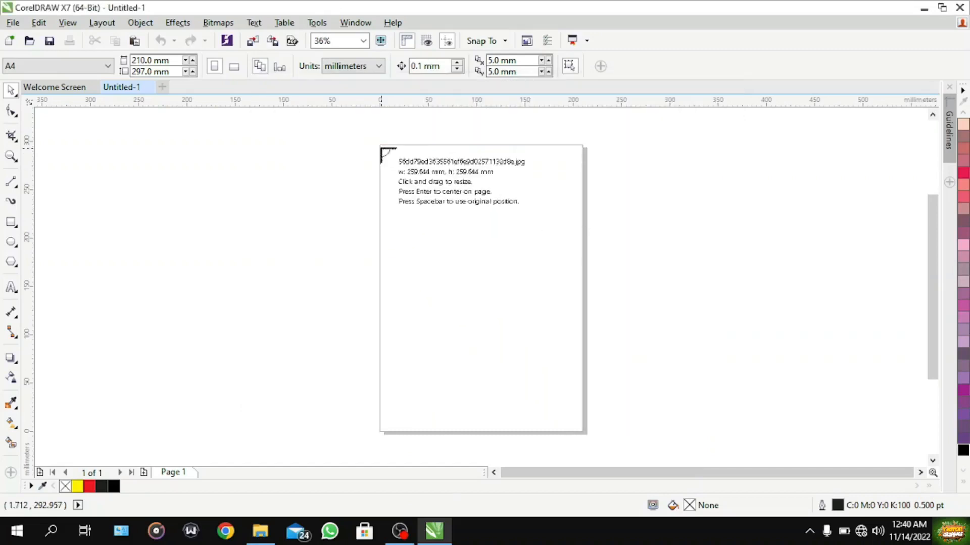
pyautogui.click(381, 146)
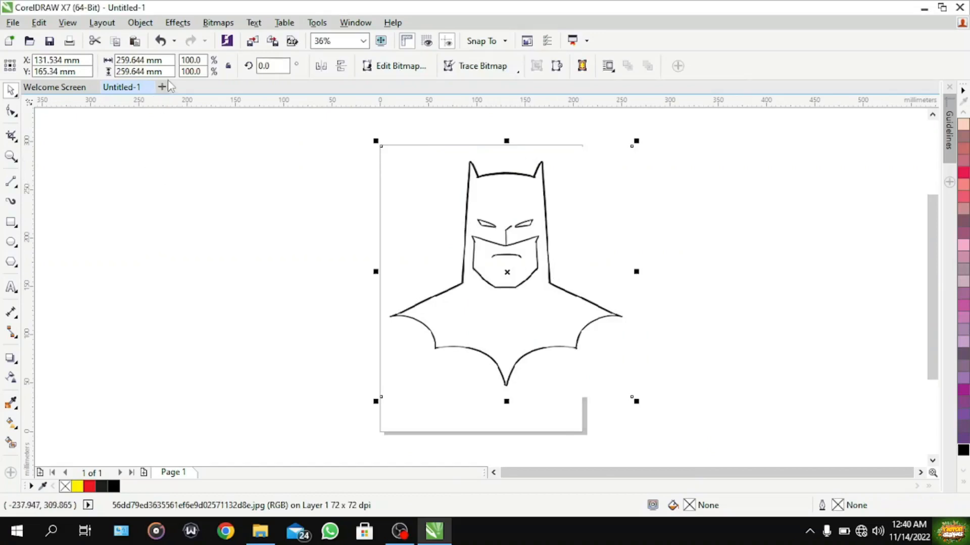
pyautogui.moveTo(167, 64); pyautogui.dragTo(119, 63)
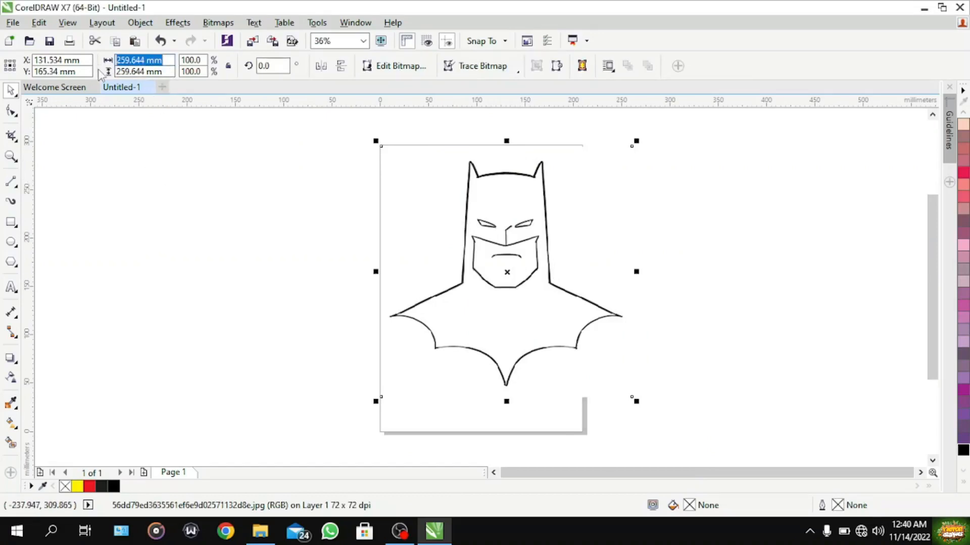
pyautogui.press('BackSpace')
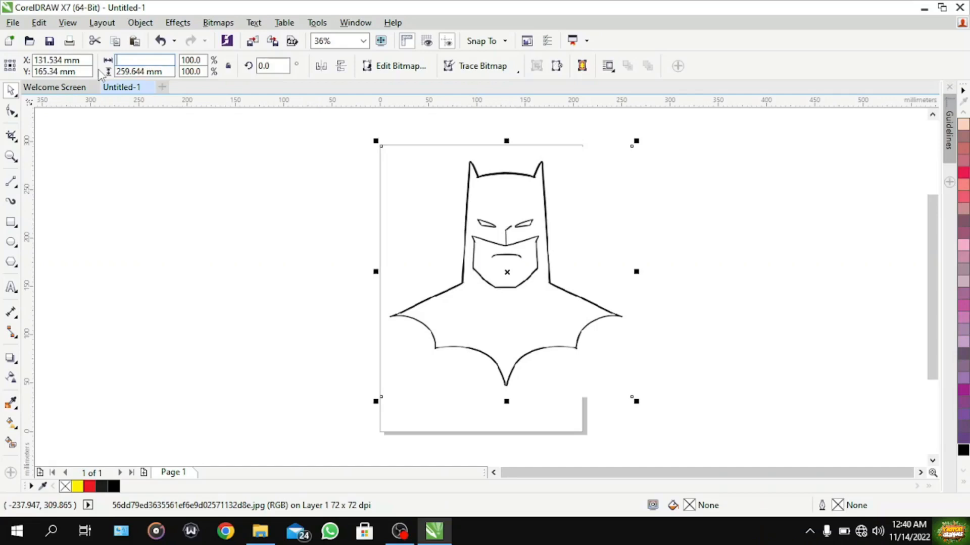
pyautogui.click(232, 171)
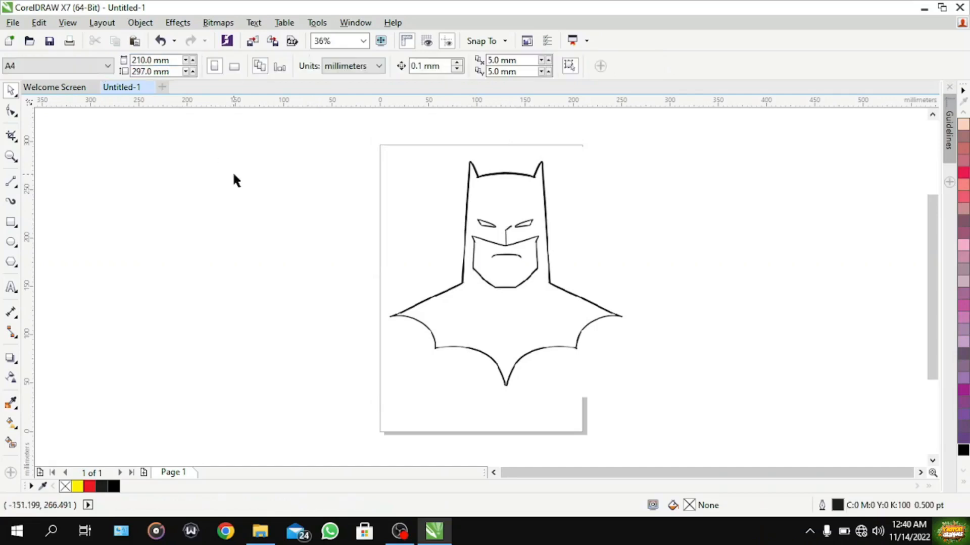
# Copy the imported image's width and set the page width to 259.644 mm
pyautogui.click(530, 289)
pyautogui.moveTo(163, 60); pyautogui.dragTo(102, 59)
pyautogui.hotkey('ctrl', 'c')
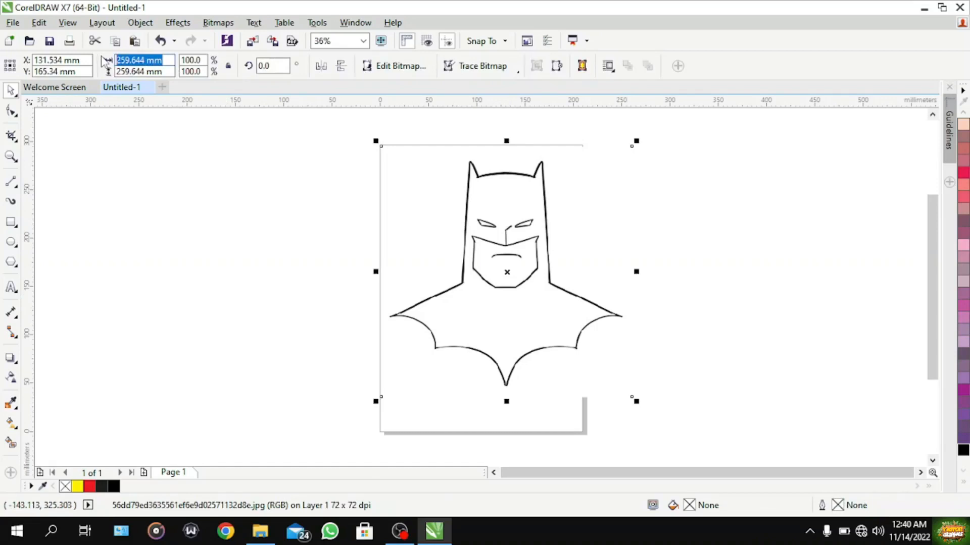
pyautogui.click(208, 245)
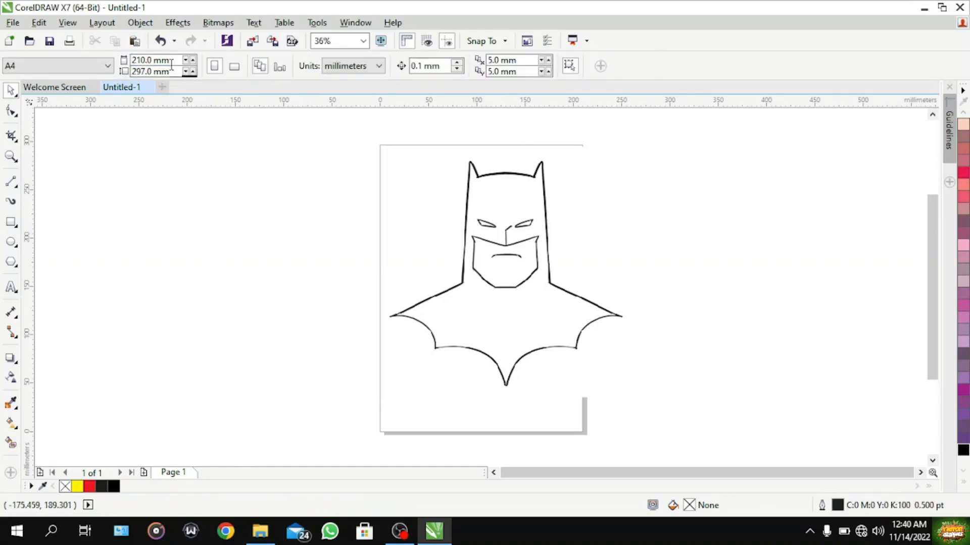
pyautogui.moveTo(171, 60); pyautogui.dragTo(103, 61)
pyautogui.press('BackSpace')
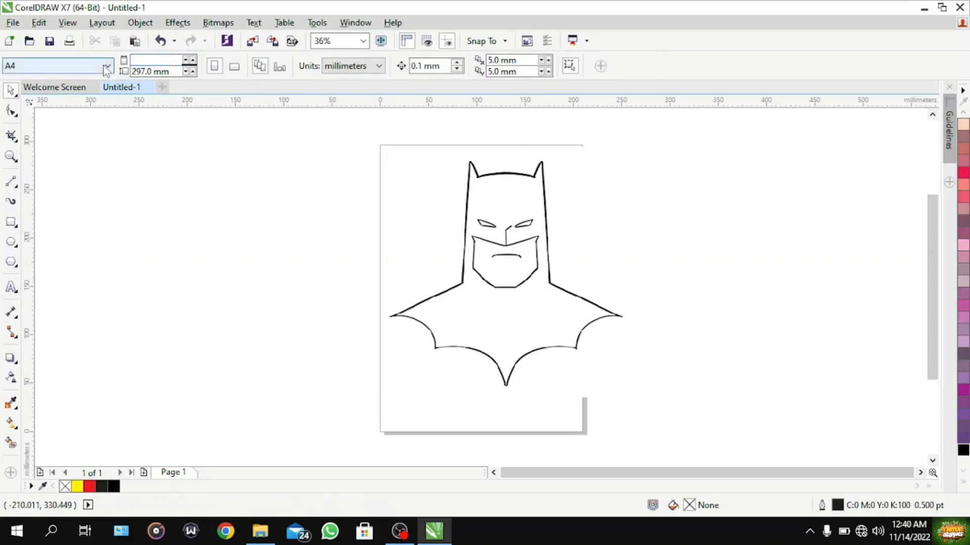
pyautogui.hotkey('ctrl', 'v')
pyautogui.press('Return')
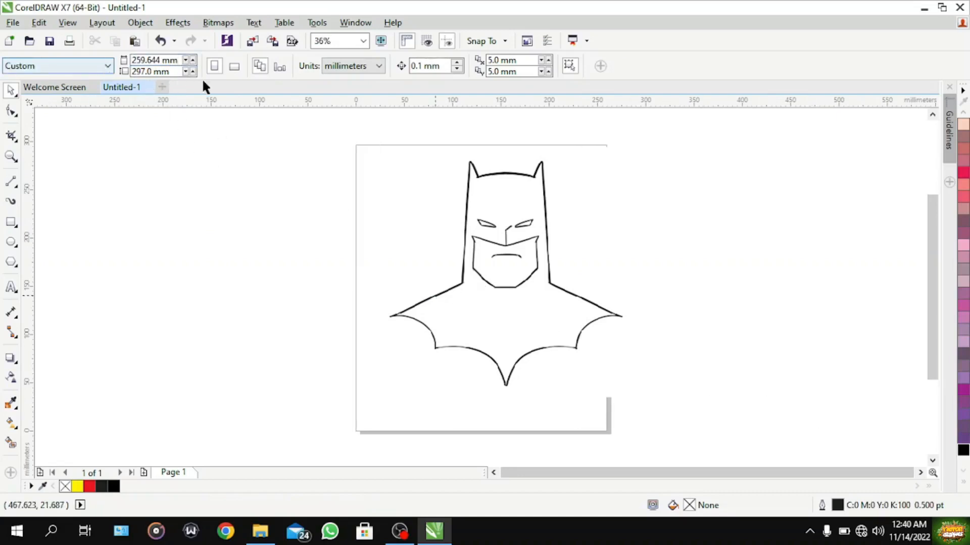
# Set the page height to 259.644 mm from the image's height, and centre the image on the page
pyautogui.doubleClick(470, 240)
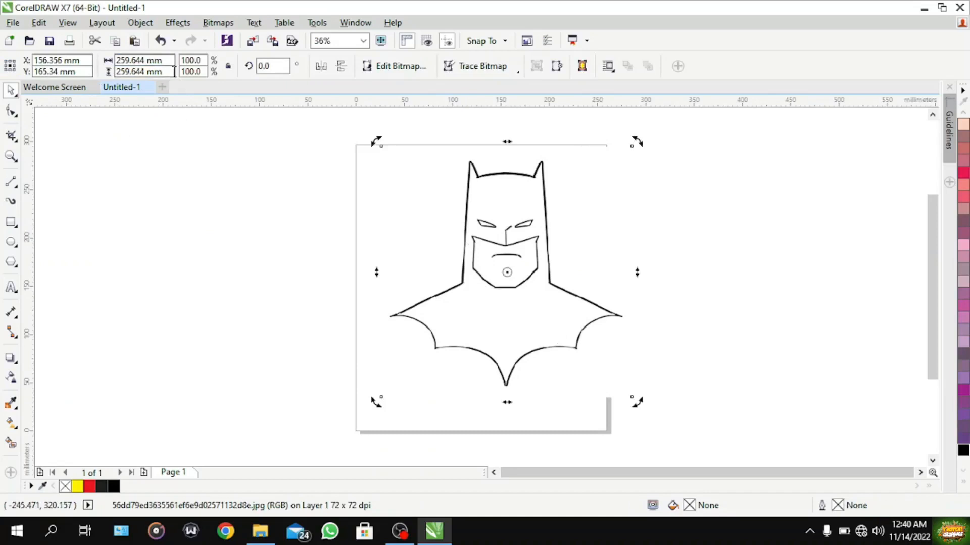
pyautogui.moveTo(175, 71); pyautogui.dragTo(115, 72)
pyautogui.hotkey('ctrl', 'c')
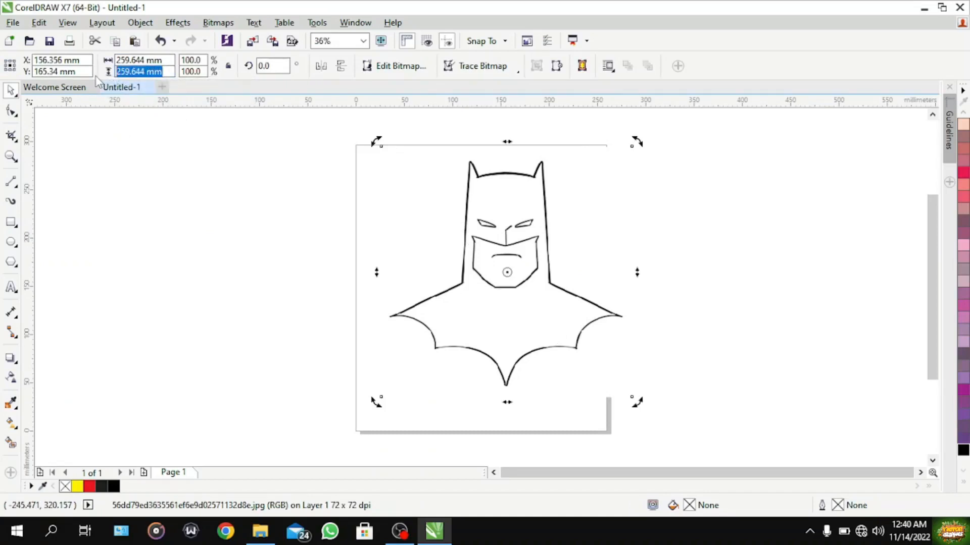
pyautogui.click(185, 167)
pyautogui.moveTo(177, 72); pyautogui.dragTo(132, 74)
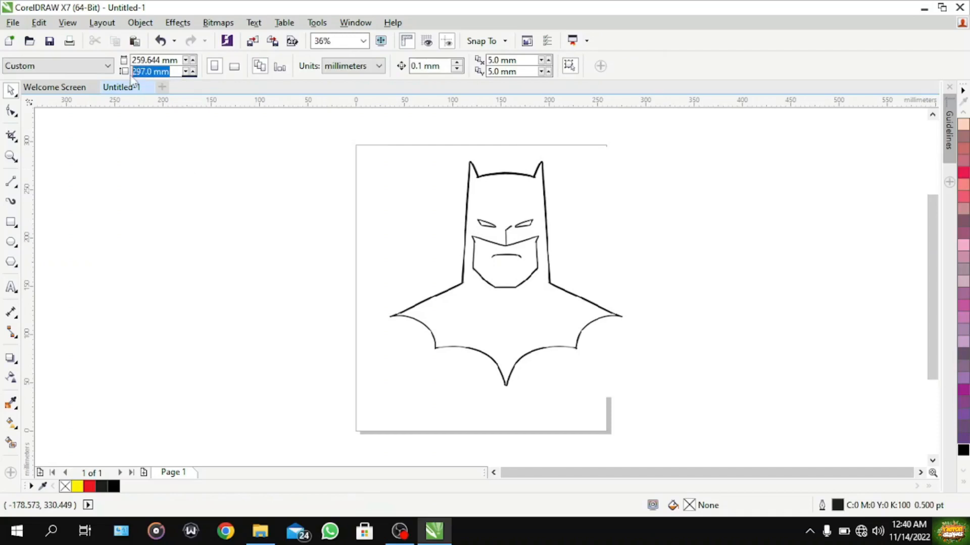
pyautogui.press('BackSpace')
pyautogui.hotkey('ctrl', 'v')
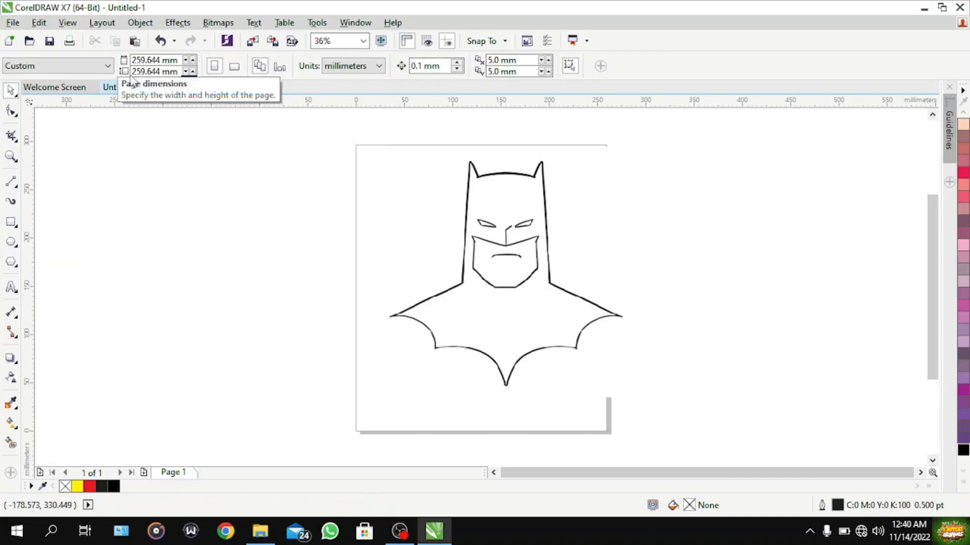
pyautogui.press('Return')
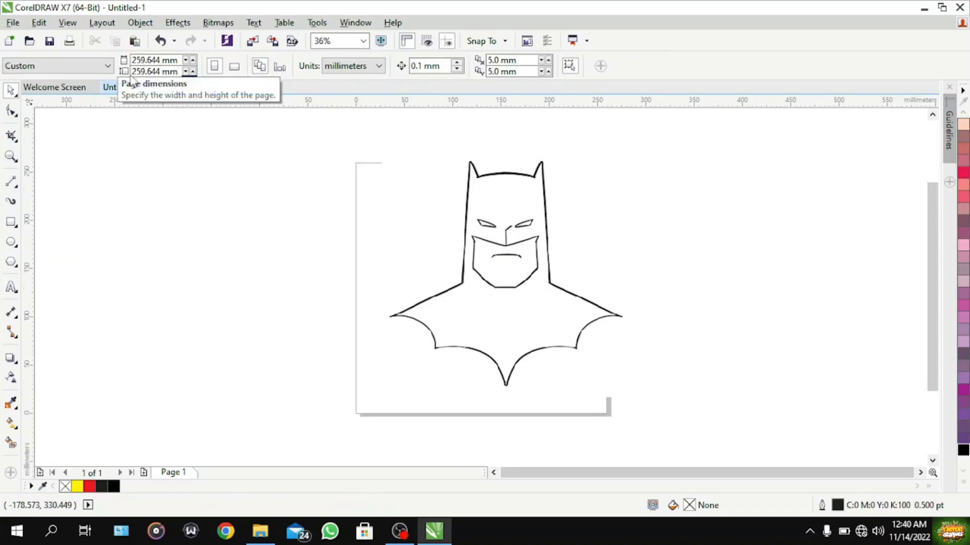
pyautogui.click(502, 304)
pyautogui.press('p')
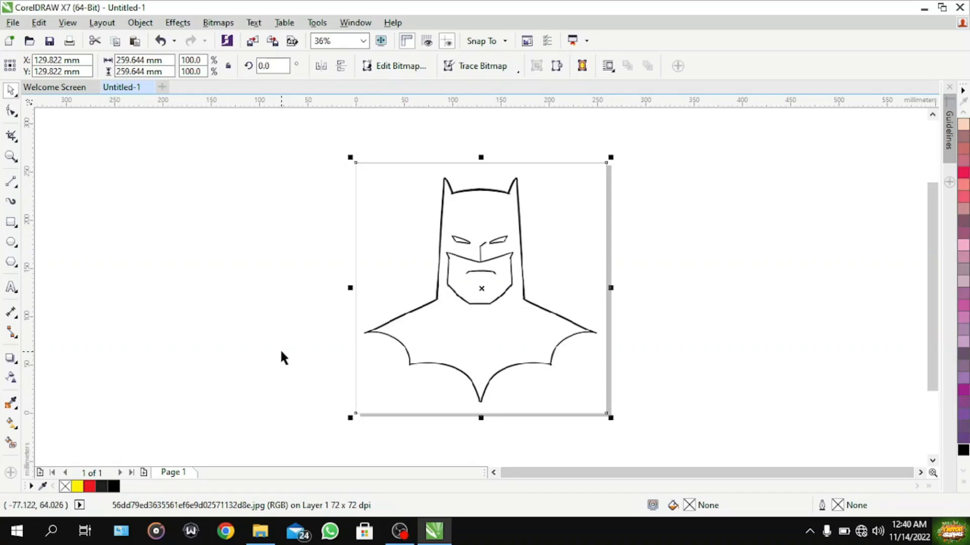
# Start a Pen tool outline at the cape's left tip and draw a straight segment along the shoulder to the neck's left base
pyautogui.click(17, 187)
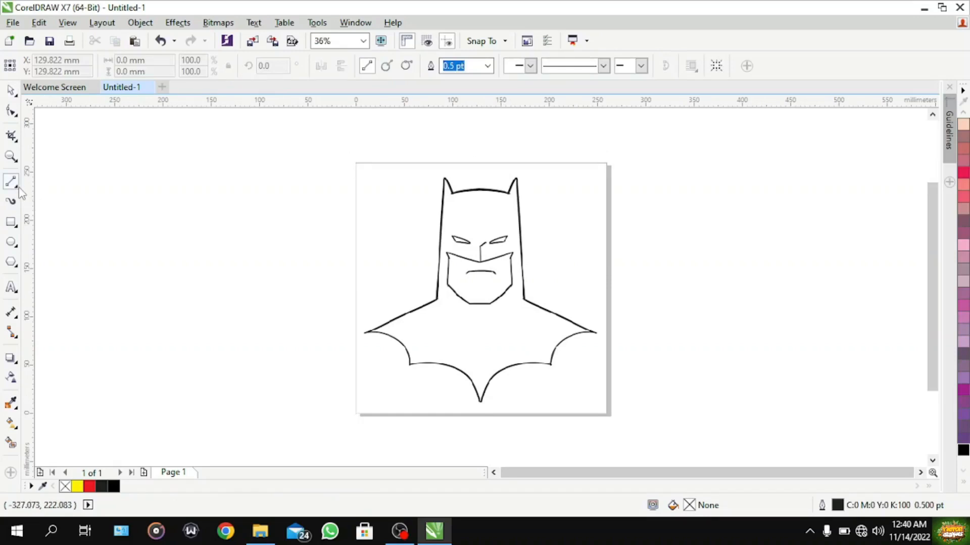
pyautogui.click(17, 188)
pyautogui.click(53, 227)
pyautogui.scroll(1, 371, 359)
pyautogui.scroll(5, 374, 339)
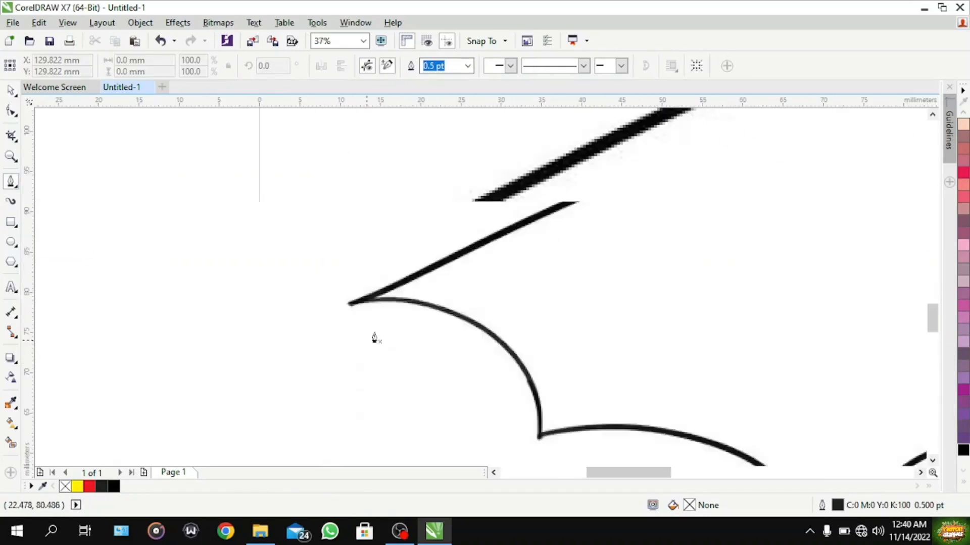
pyautogui.scroll(1, 361, 340)
pyautogui.scroll(-1, 351, 303)
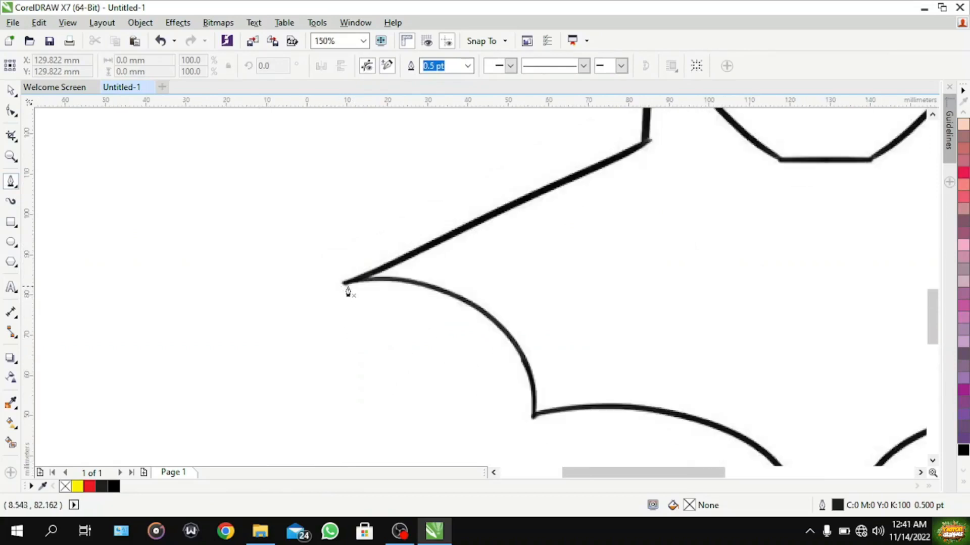
pyautogui.click(345, 282)
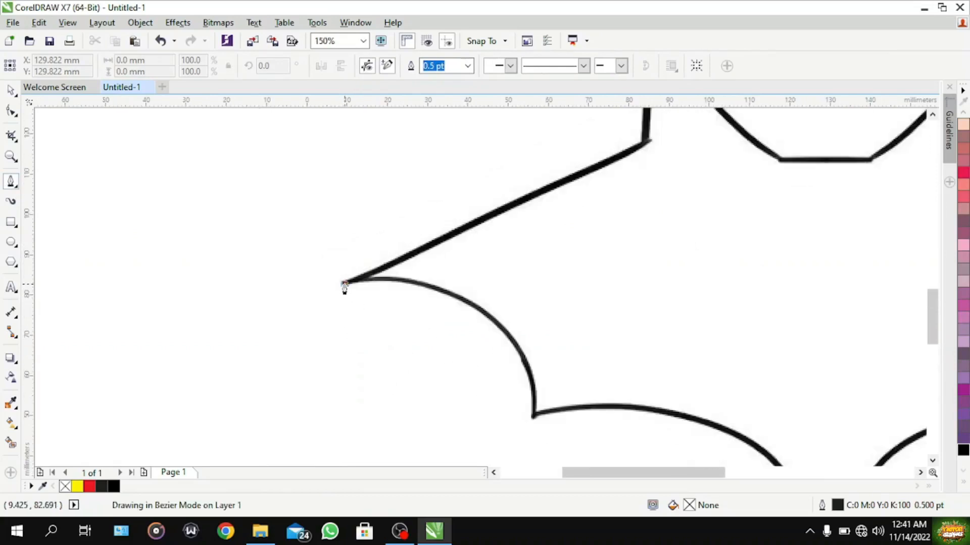
pyautogui.click(647, 144)
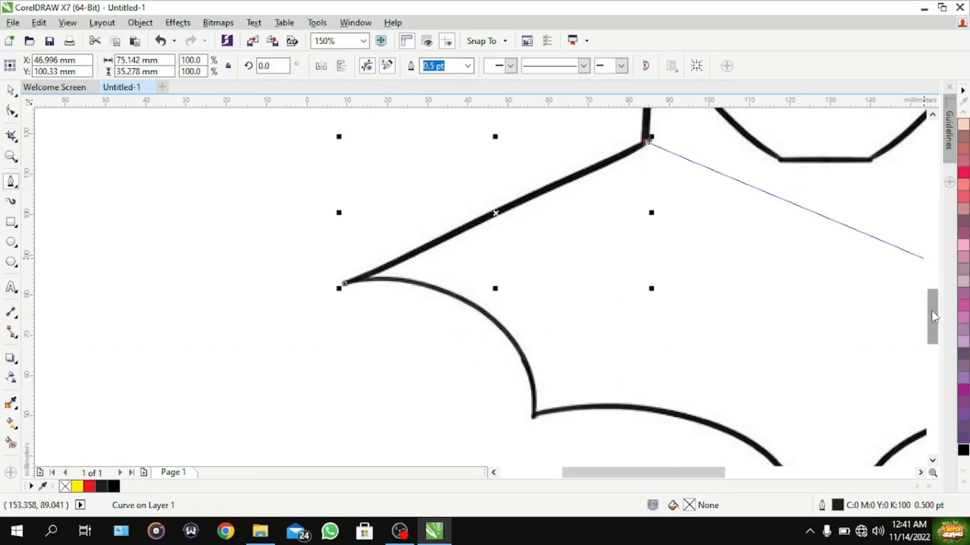
# Continue the outline with straight segments up the cowl's left side, around the left ear, across the head and to the right ear tip
pyautogui.moveTo(932, 311); pyautogui.dragTo(931, 265)
pyautogui.scroll(-1, 838, 254)
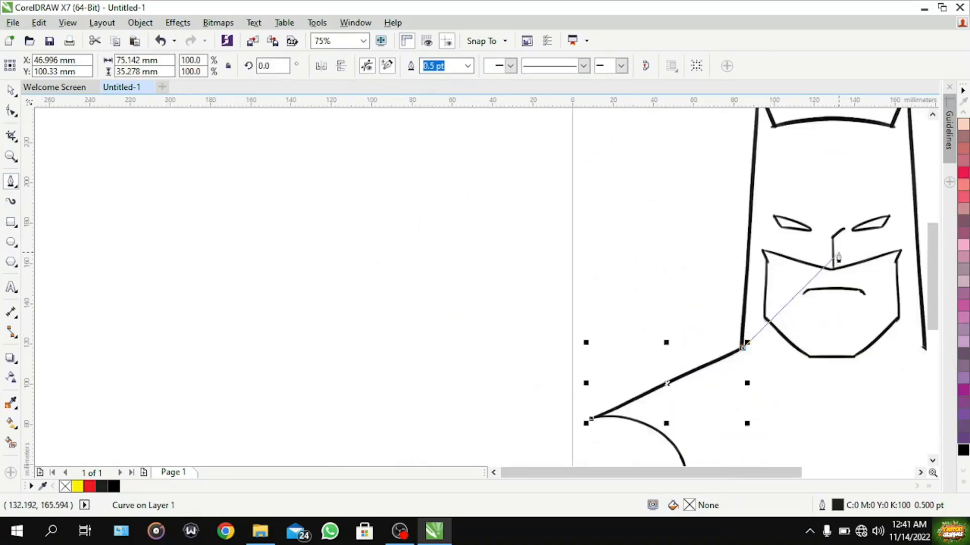
pyautogui.moveTo(933, 279); pyautogui.dragTo(922, 263)
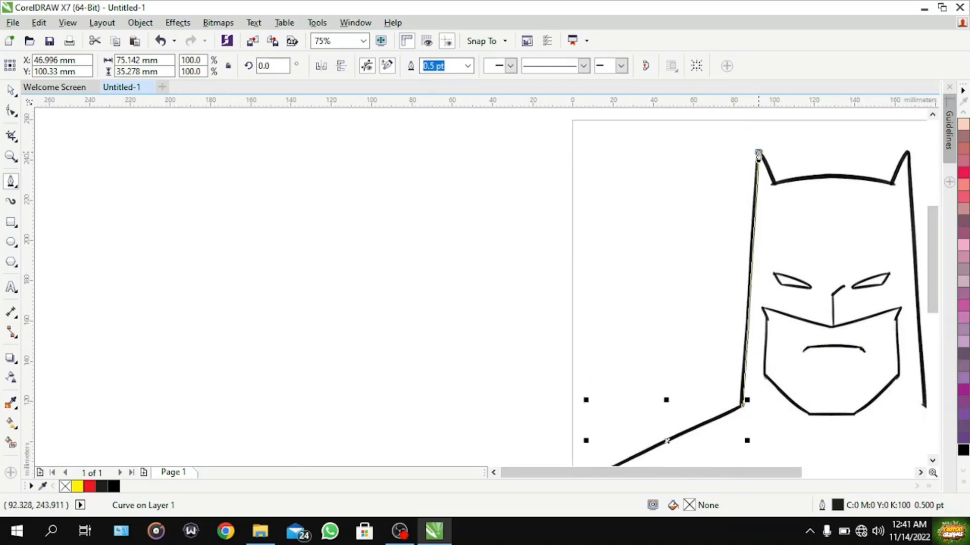
pyautogui.click(758, 154)
pyautogui.click(773, 183)
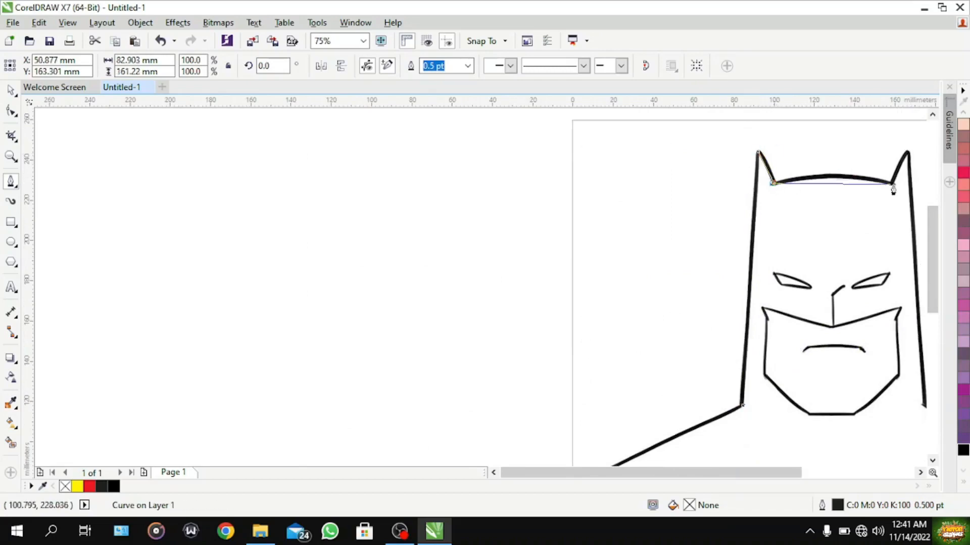
pyautogui.click(891, 185)
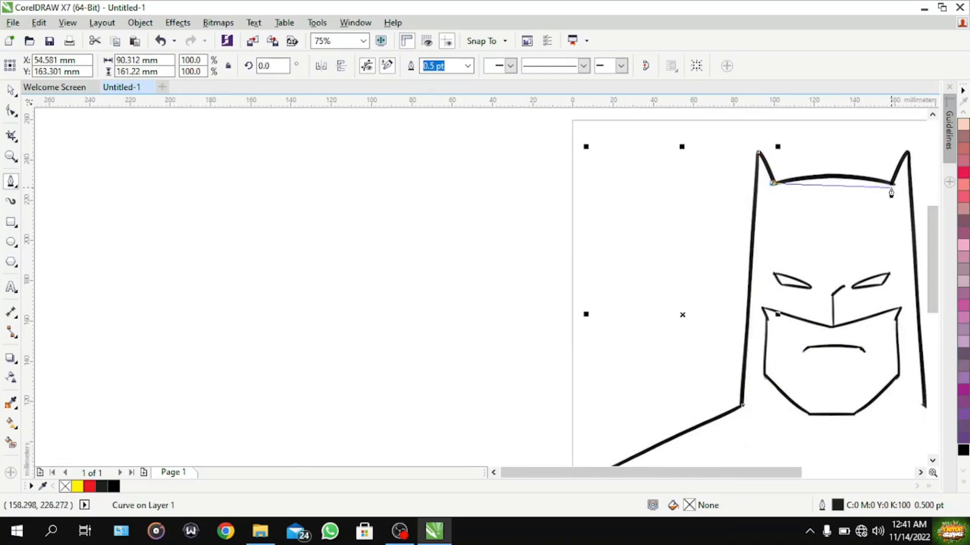
pyautogui.click(902, 161)
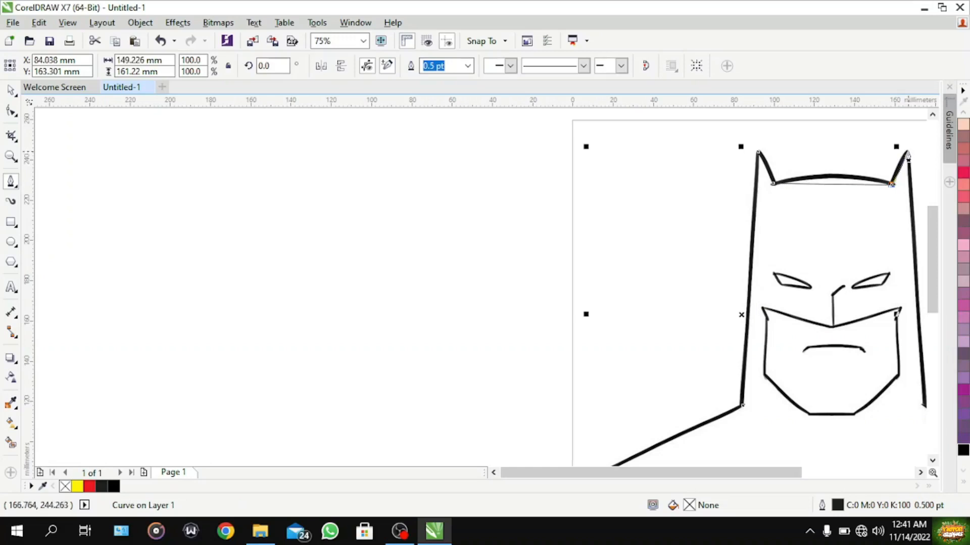
pyautogui.click(908, 153)
# Continue the outline with straight segments down the cowl's right side to the neck base and along the shoulder to the cape's right tip
pyautogui.moveTo(751, 472); pyautogui.dragTo(779, 473)
pyautogui.moveTo(932, 284); pyautogui.dragTo(932, 318)
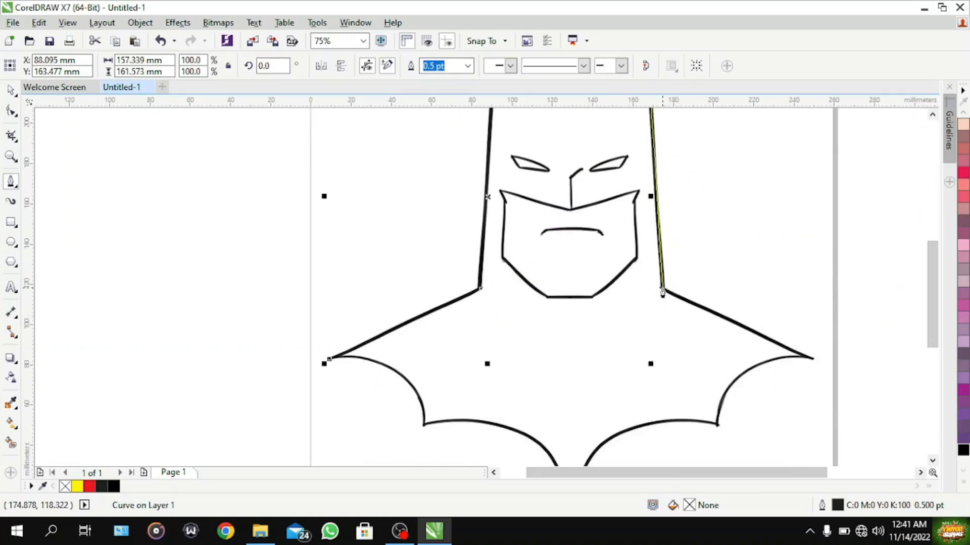
pyautogui.click(663, 291)
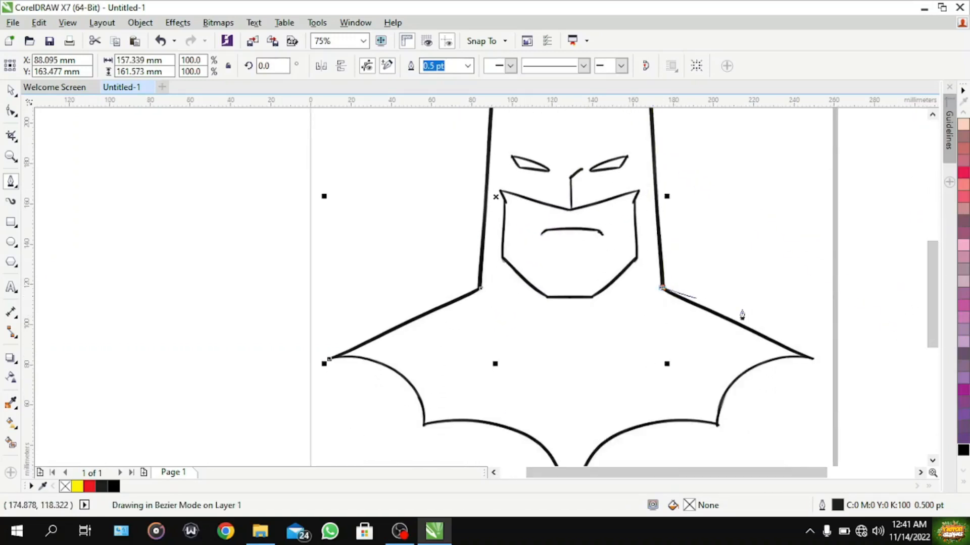
pyautogui.click(811, 360)
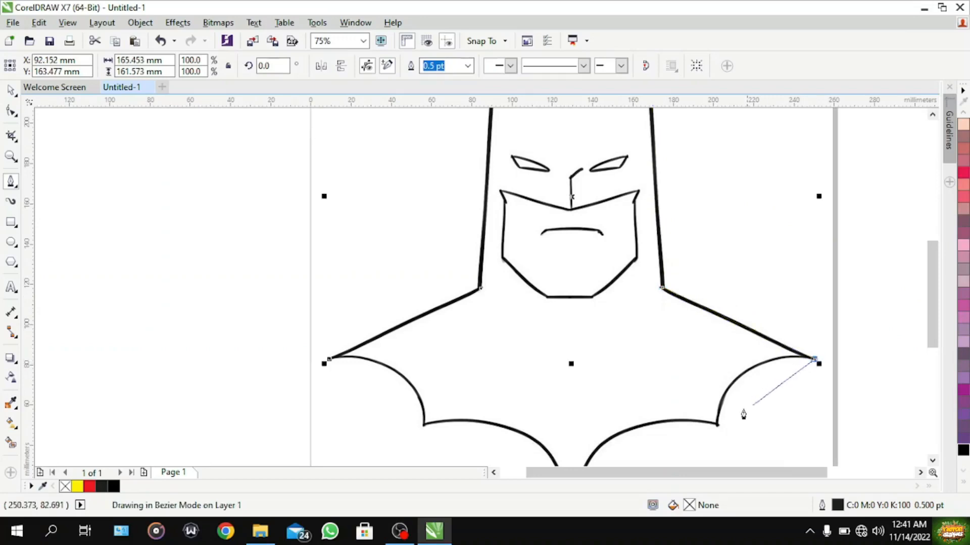
# Join the cape's lower points with straight segments from right to left and close the outline at the cape's left tip
pyautogui.click(716, 427)
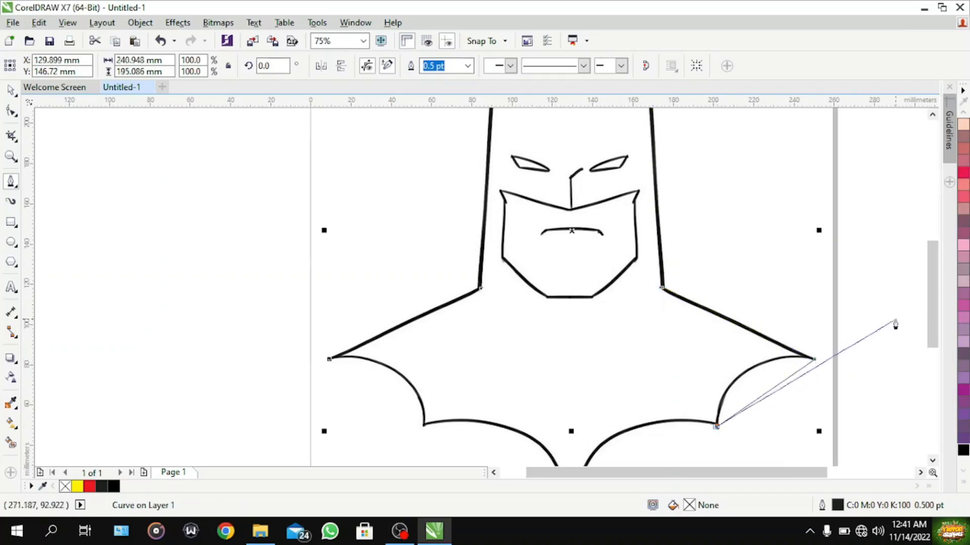
pyautogui.moveTo(933, 297); pyautogui.dragTo(932, 344)
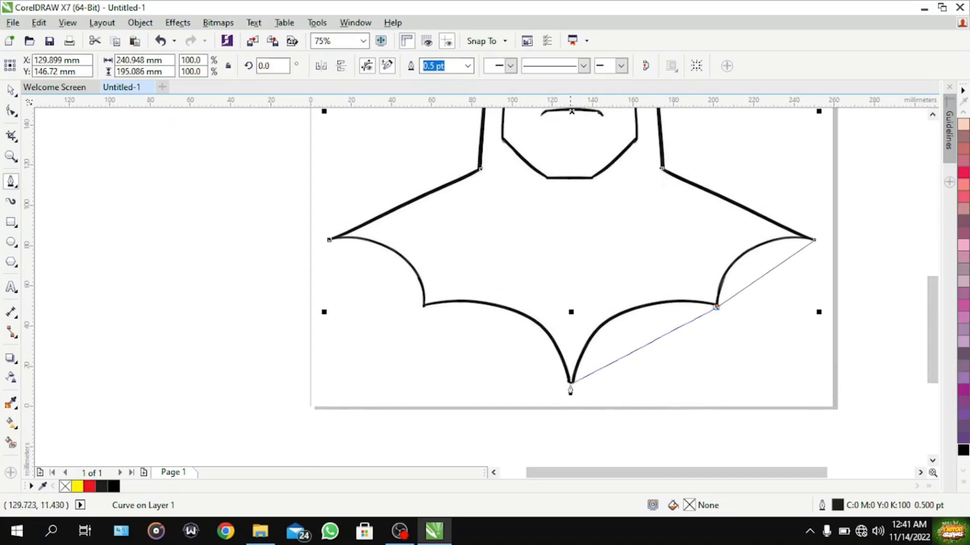
pyautogui.click(570, 384)
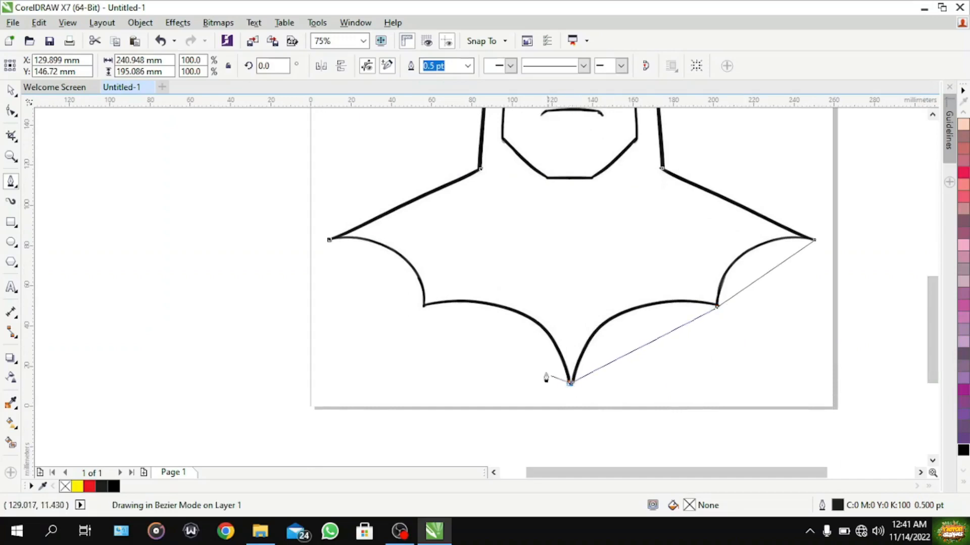
pyautogui.click(421, 306)
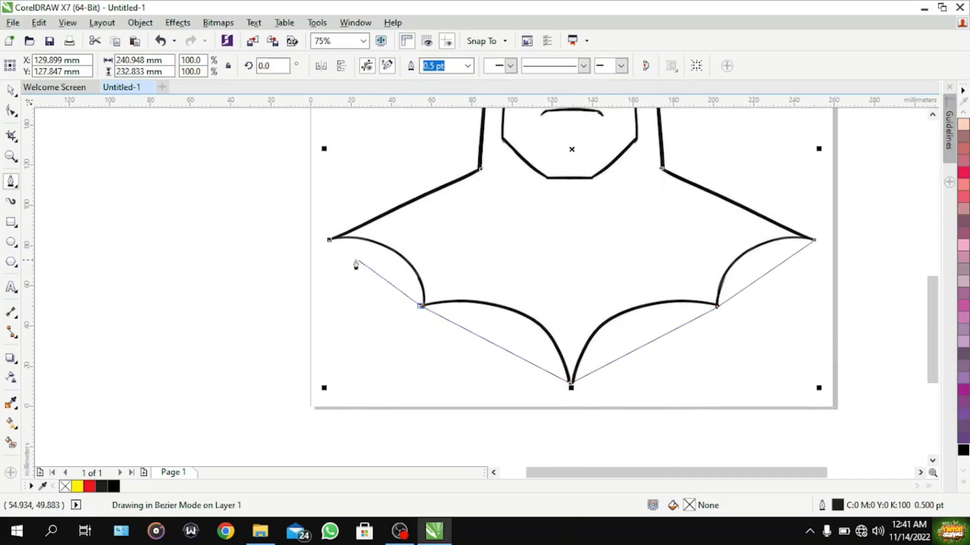
pyautogui.click(329, 241)
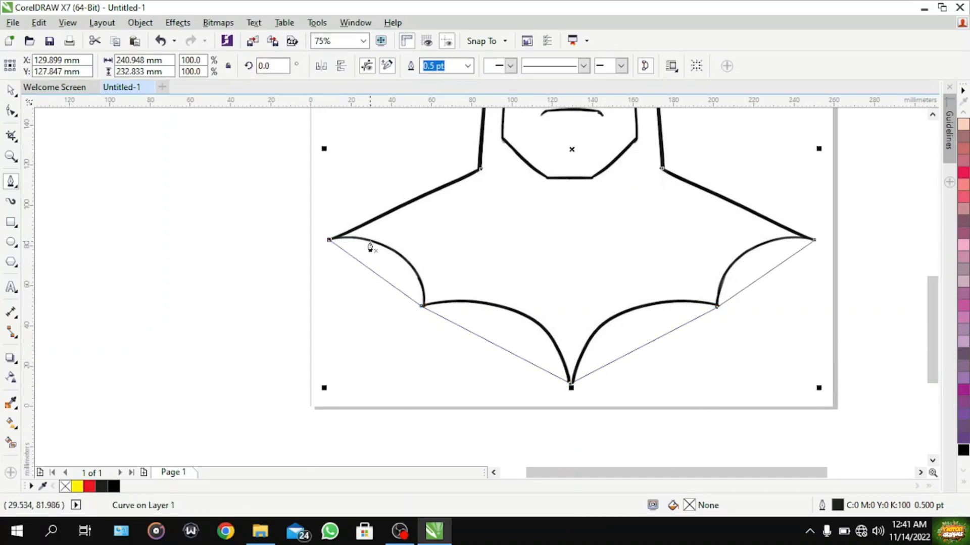
# Change the traced curve's outline colour to yellow
pyautogui.click(10, 91)
pyautogui.scroll(10, 963, 283)
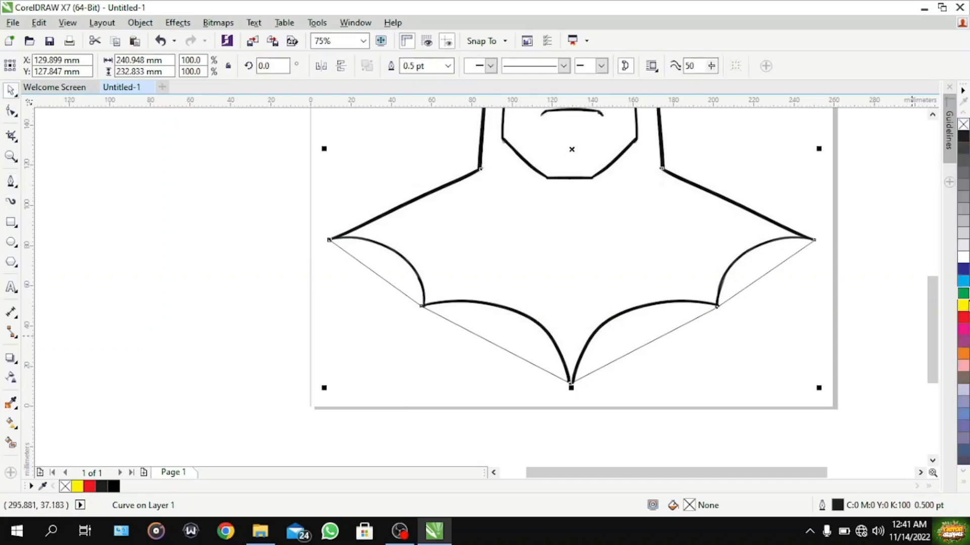
pyautogui.rightClick(963, 306)
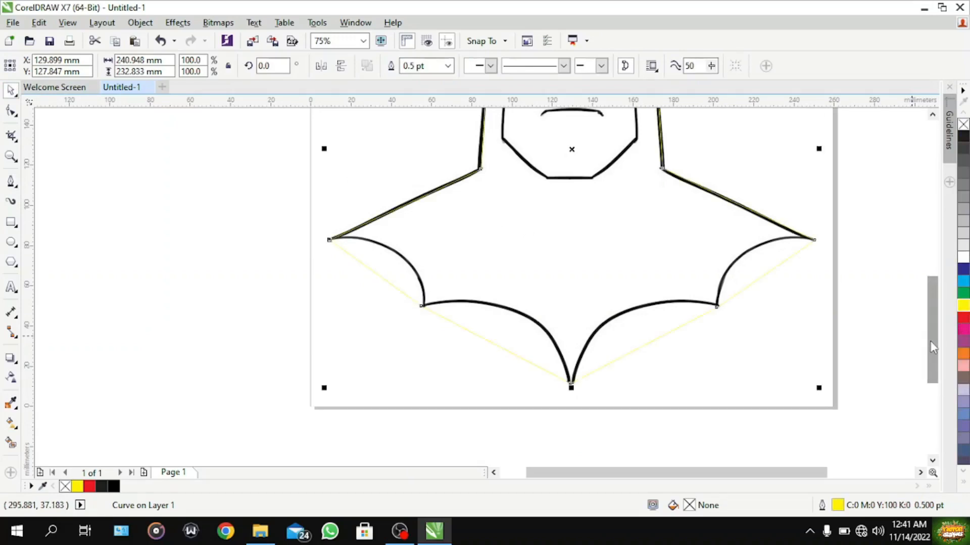
# Convert the straight segment below the cape's left tip to a curve and bend it onto the drawing's leftmost scallop
pyautogui.moveTo(930, 341); pyautogui.dragTo(931, 329)
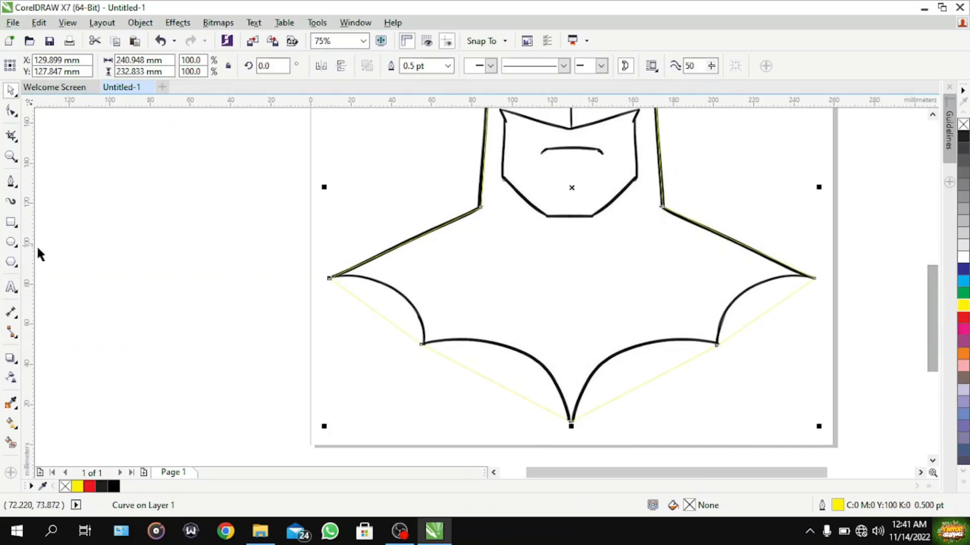
pyautogui.click(11, 110)
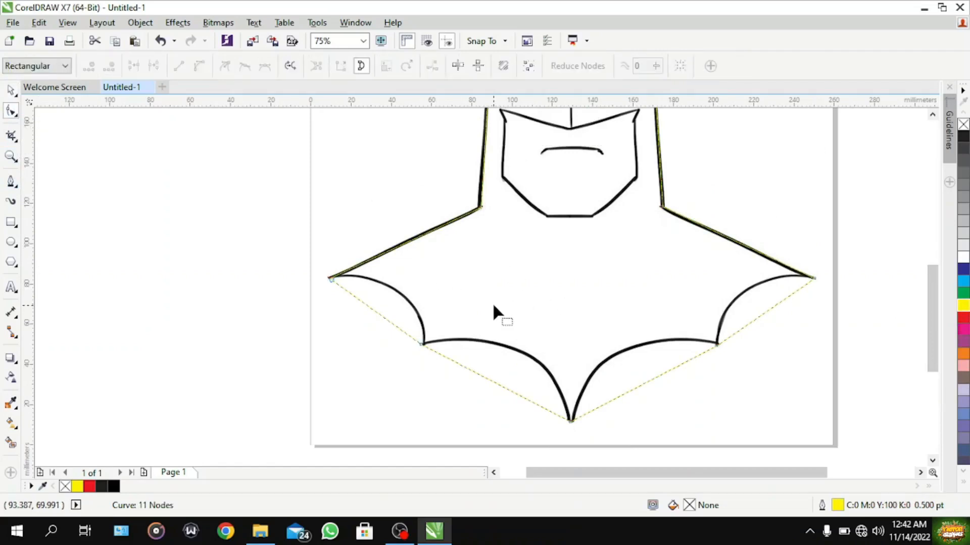
pyautogui.rightClick(379, 313)
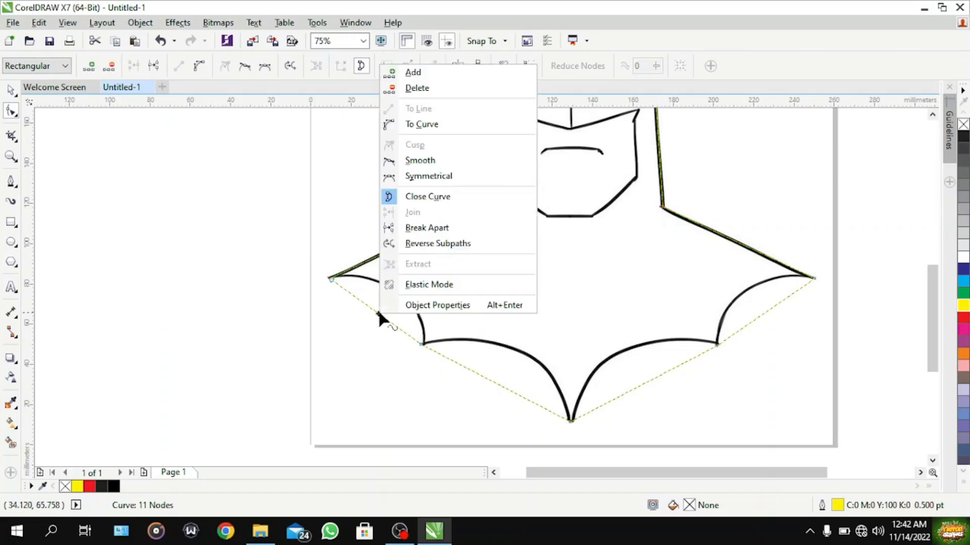
pyautogui.click(445, 124)
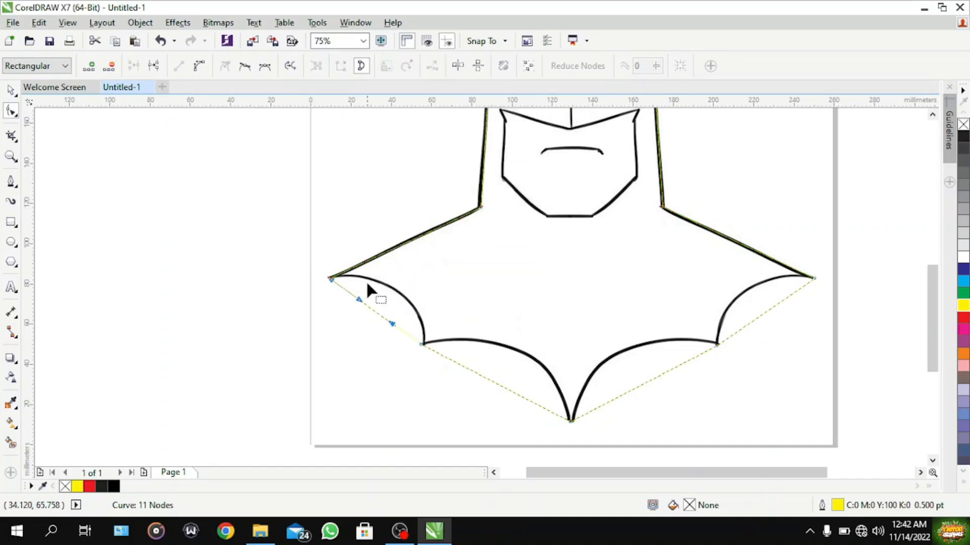
pyautogui.scroll(2, 369, 303)
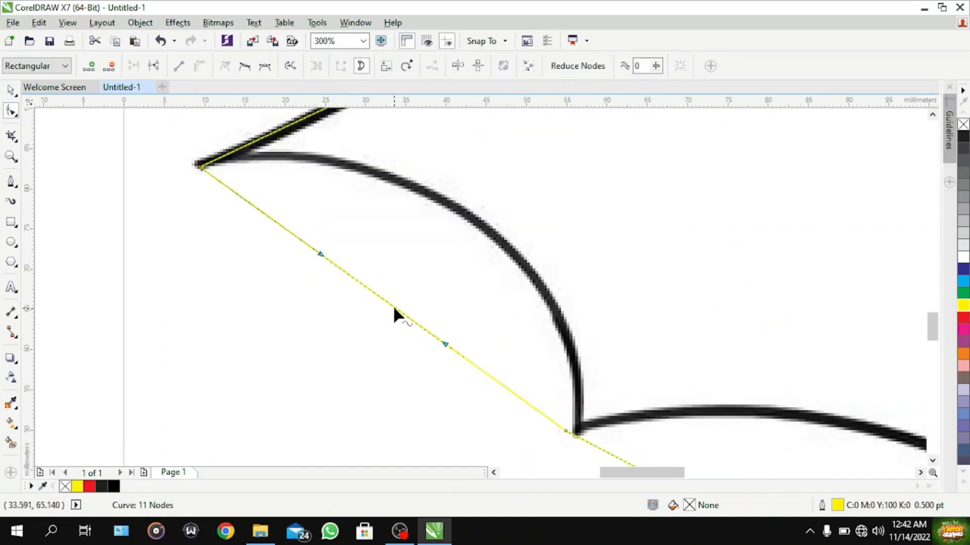
pyautogui.moveTo(393, 306)
pyautogui.mouseDown()
pyautogui.moveTo(476, 299)
pyautogui.moveTo(489, 241)
pyautogui.mouseUp()
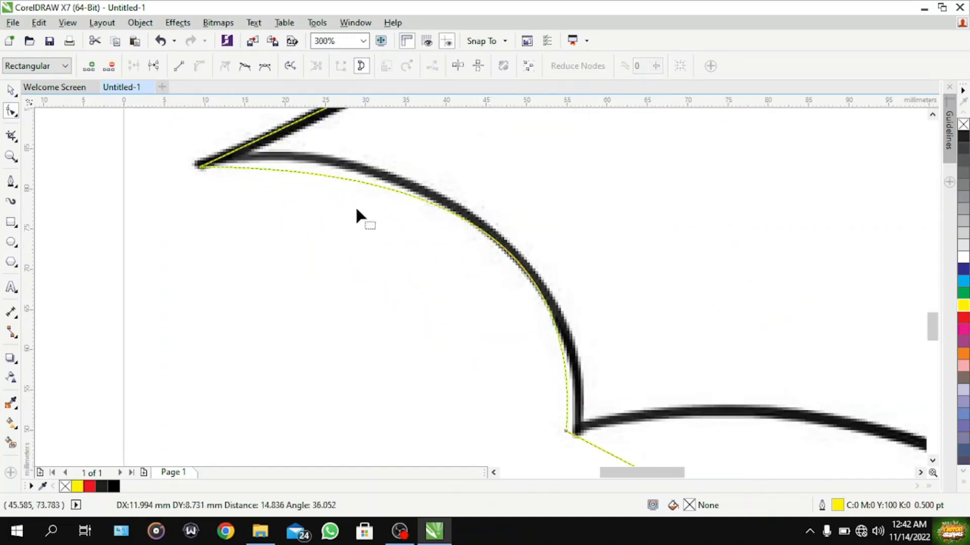
# Adjust both control handles of the leftmost scallop curve to follow the drawn line closely
pyautogui.click(283, 173)
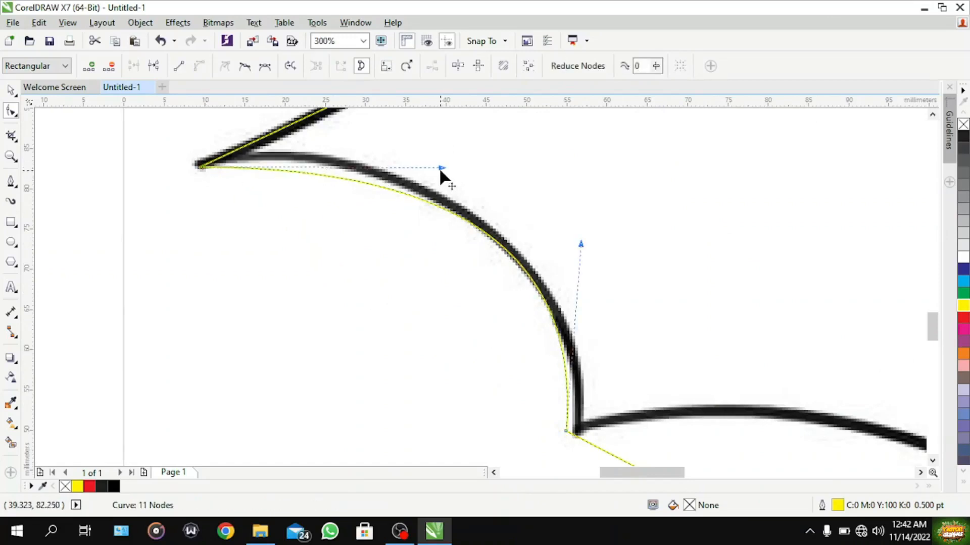
pyautogui.moveTo(438, 167); pyautogui.dragTo(410, 126)
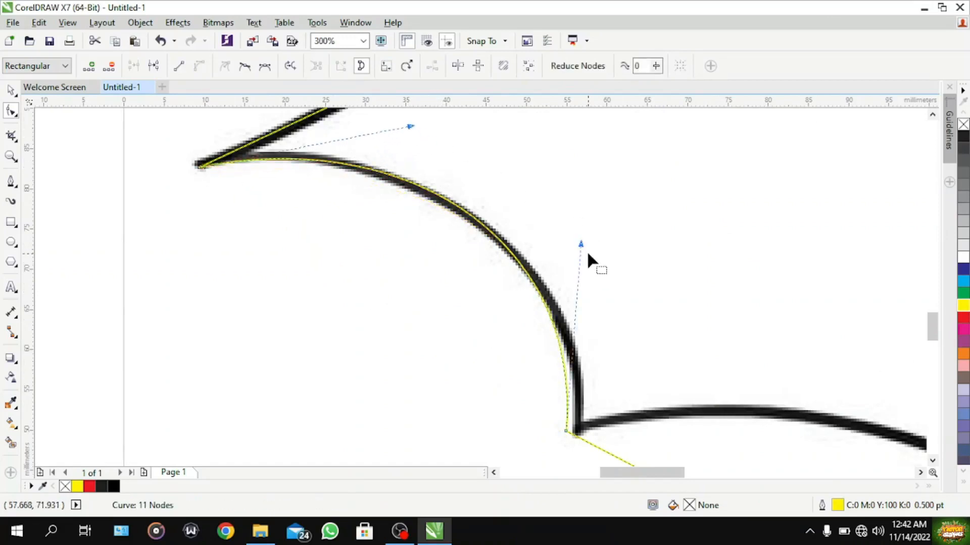
pyautogui.moveTo(580, 244); pyautogui.dragTo(592, 251)
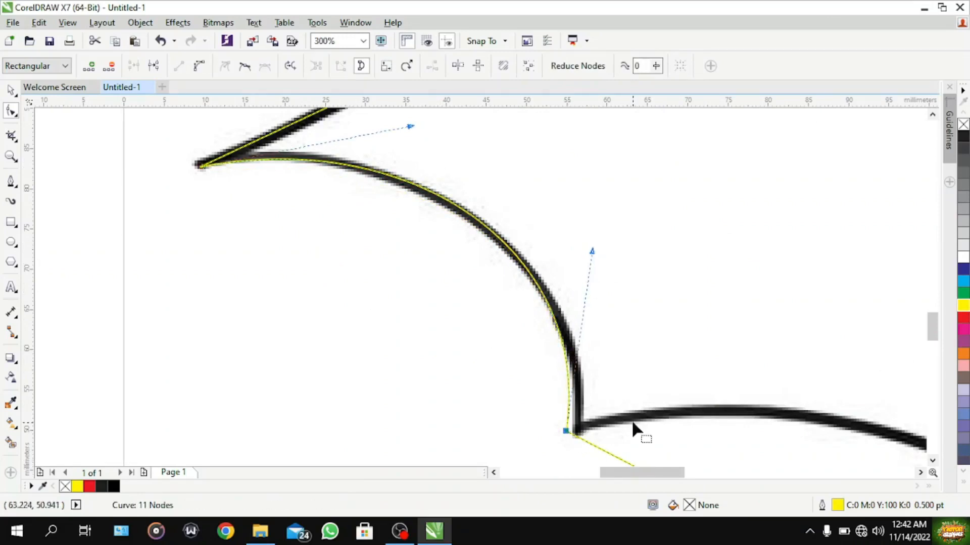
# Nudge the node at the leftmost scallop's lower end right and down towards the drawn corner
pyautogui.press('Down')
pyautogui.press('Right')
pyautogui.press('Right')
pyautogui.press('Right')
pyautogui.press('Right')
pyautogui.press('Right')
pyautogui.press('Right')
pyautogui.press('Right')
pyautogui.press('Down')
pyautogui.press('Down')
pyautogui.press('Down')
pyautogui.press('Down')
pyautogui.press('Down')
pyautogui.press('Down')
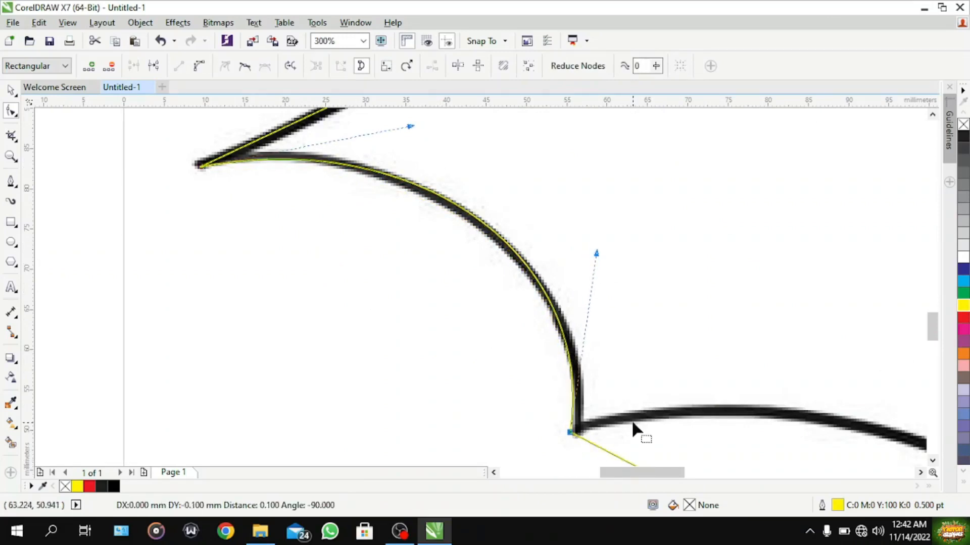
pyautogui.press('Down')
pyautogui.press('Down')
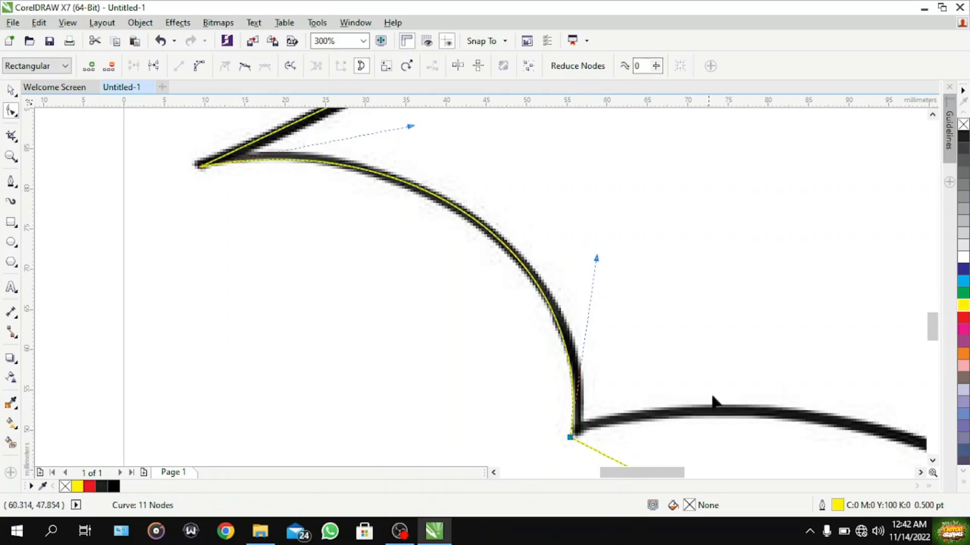
# Convert the segment from the left scallop corner to the cape's bottom point to a curve and bend it towards the drawn arc
pyautogui.scroll(-1, 749, 314)
pyautogui.moveTo(602, 472); pyautogui.dragTo(658, 472)
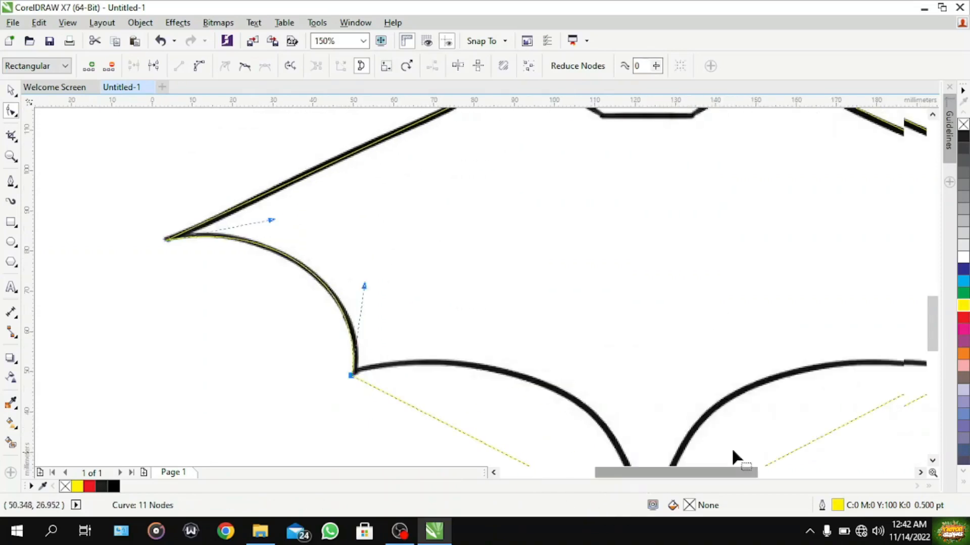
pyautogui.moveTo(931, 332); pyautogui.dragTo(931, 355)
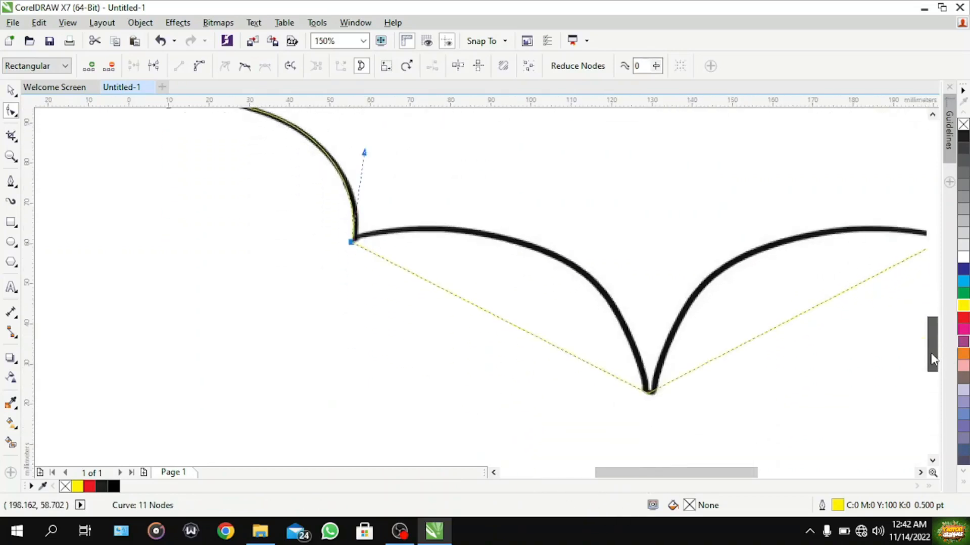
pyautogui.rightClick(534, 326)
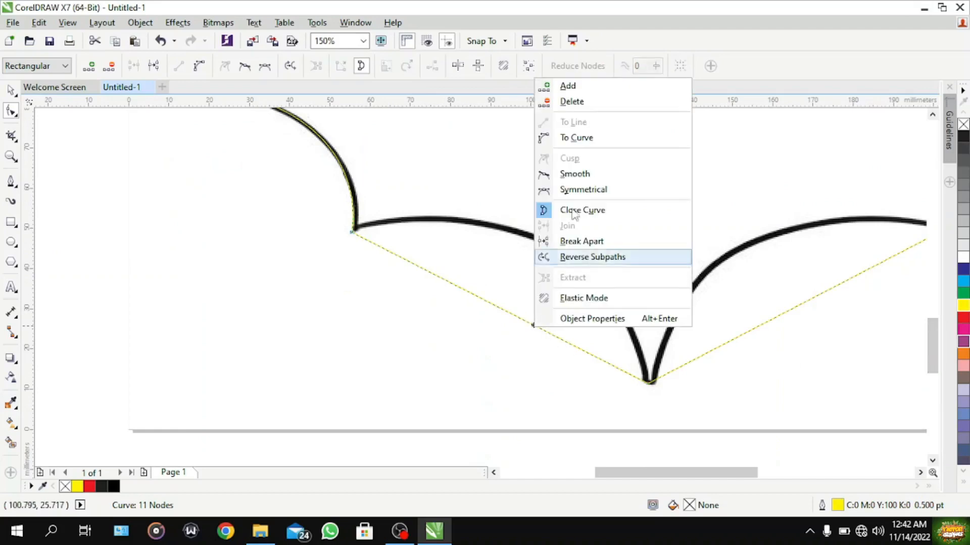
pyautogui.click(568, 137)
pyautogui.moveTo(522, 317); pyautogui.dragTo(558, 252)
# Reshape the start of the left inner scallop by shortening and raising the control handle at its left corner node
pyautogui.scroll(2, 362, 233)
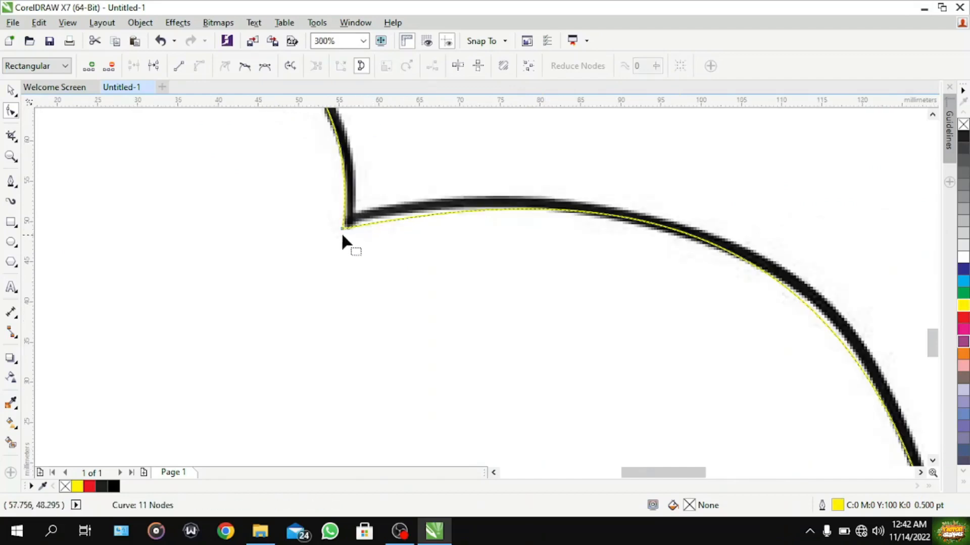
pyautogui.click(341, 228)
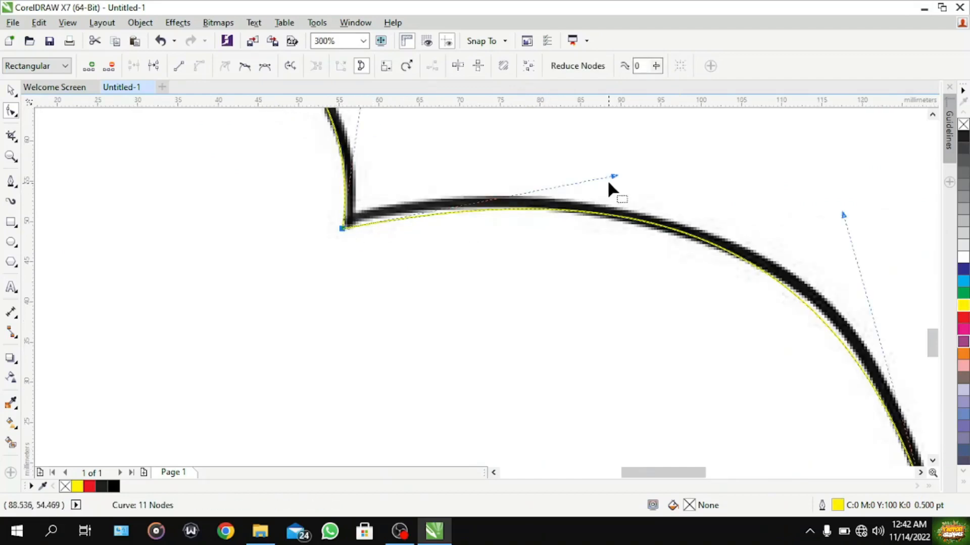
pyautogui.moveTo(611, 176); pyautogui.dragTo(483, 194)
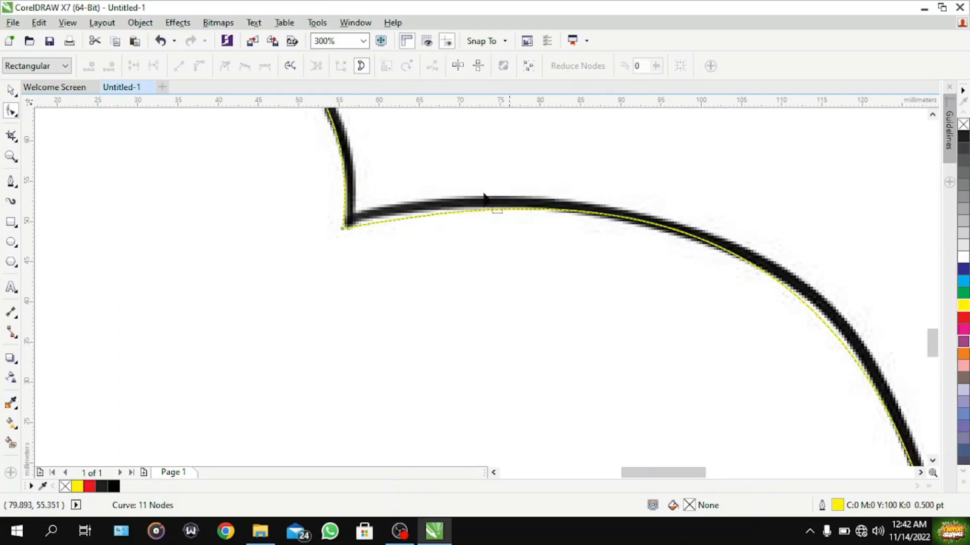
pyautogui.click(343, 229)
pyautogui.moveTo(612, 175); pyautogui.dragTo(515, 162)
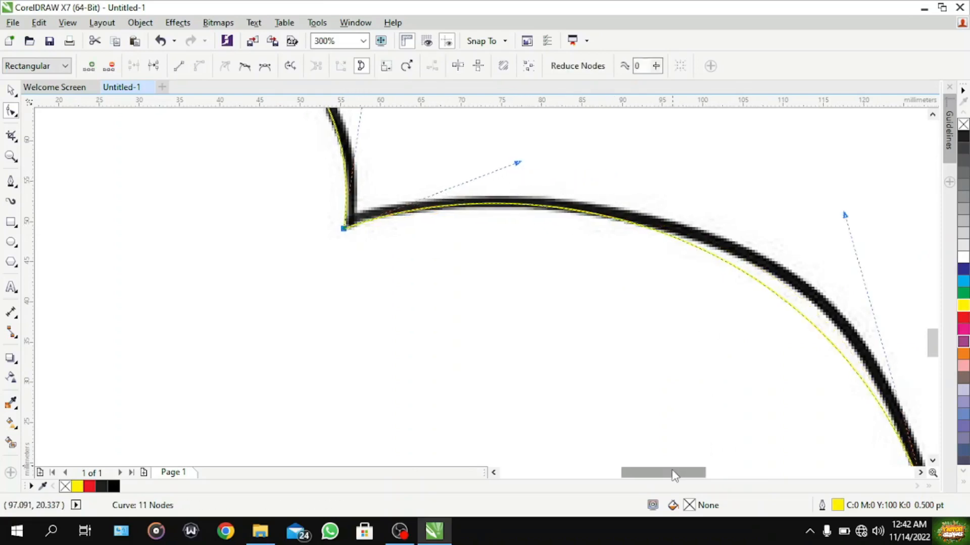
# Adjust the control handle at the cape's bottom point to fit the left inner scallop to the drawn line
pyautogui.moveTo(673, 473); pyautogui.dragTo(722, 466)
pyautogui.scroll(-1, 432, 351)
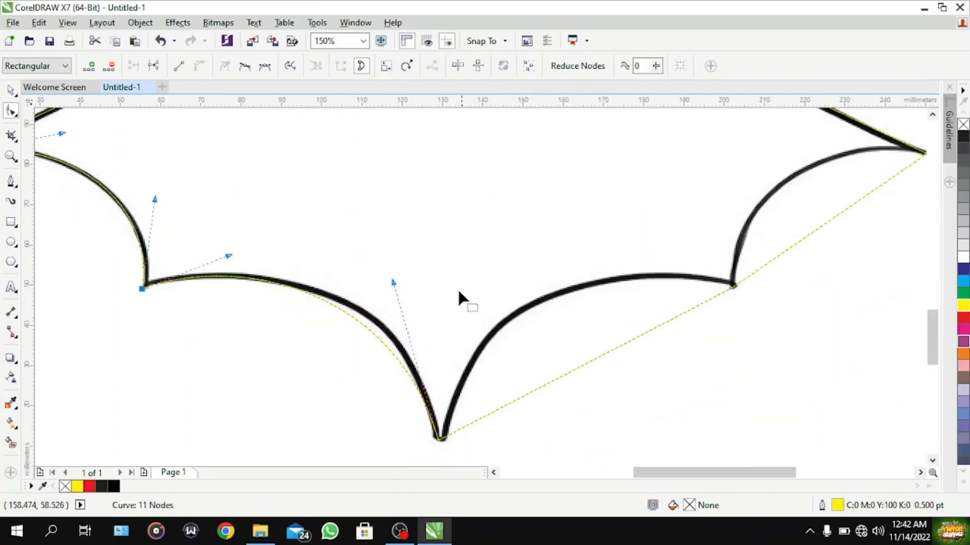
pyautogui.moveTo(393, 282)
pyautogui.mouseDown()
pyautogui.moveTo(408, 284)
pyautogui.moveTo(407, 272)
pyautogui.mouseUp()
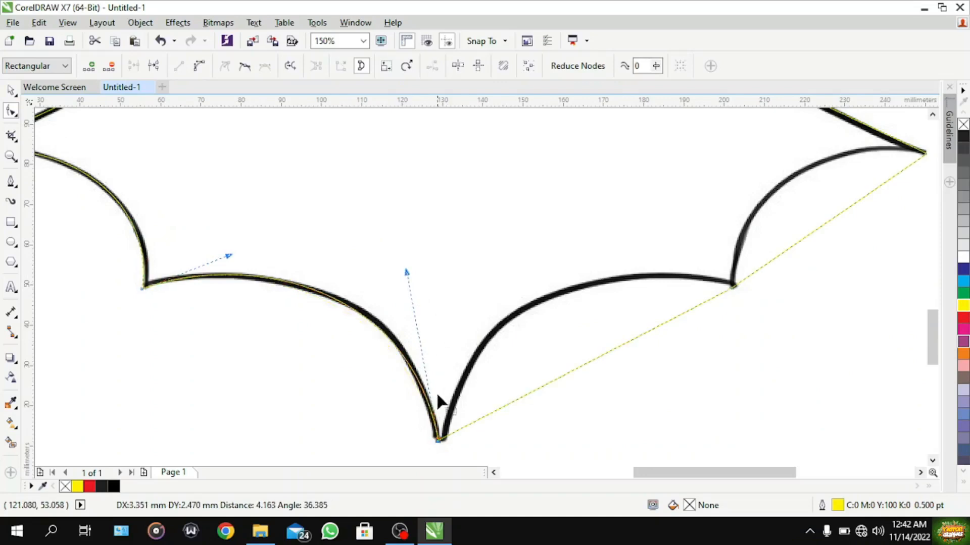
# Convert the segment from the cape's bottom point to the right scallop corner to a curve and bend it up to the drawn arc
pyautogui.scroll(1, 438, 441)
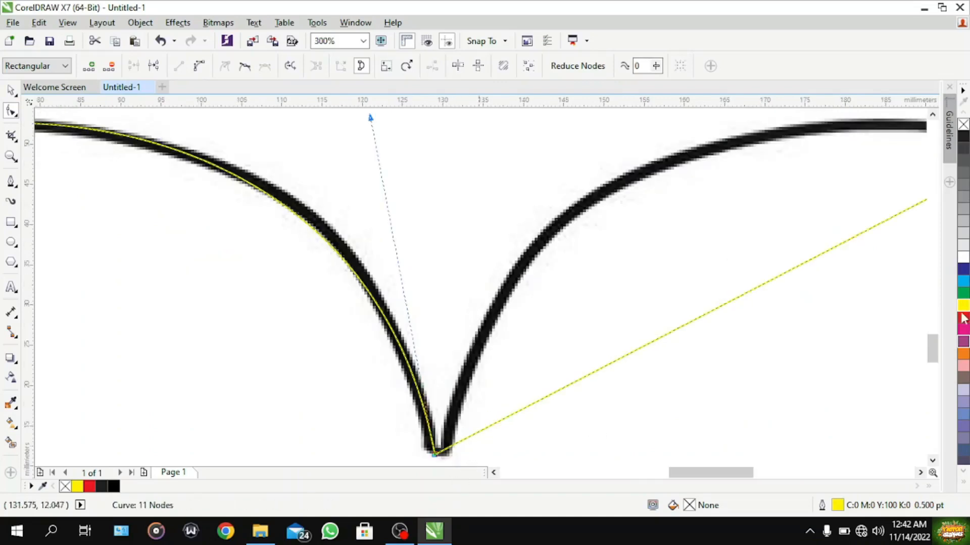
pyautogui.scroll(-2, 932, 354)
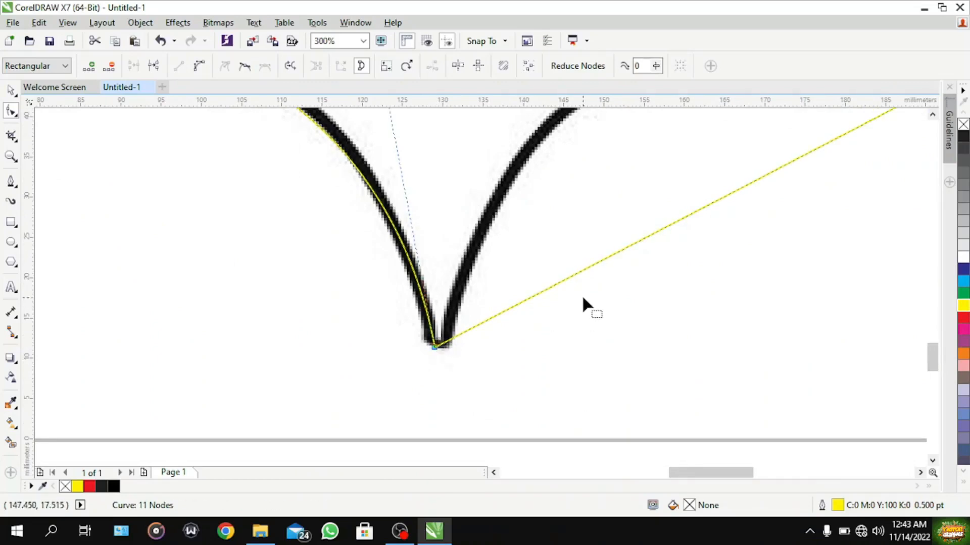
pyautogui.scroll(1, 572, 299)
pyautogui.scroll(-1, 583, 309)
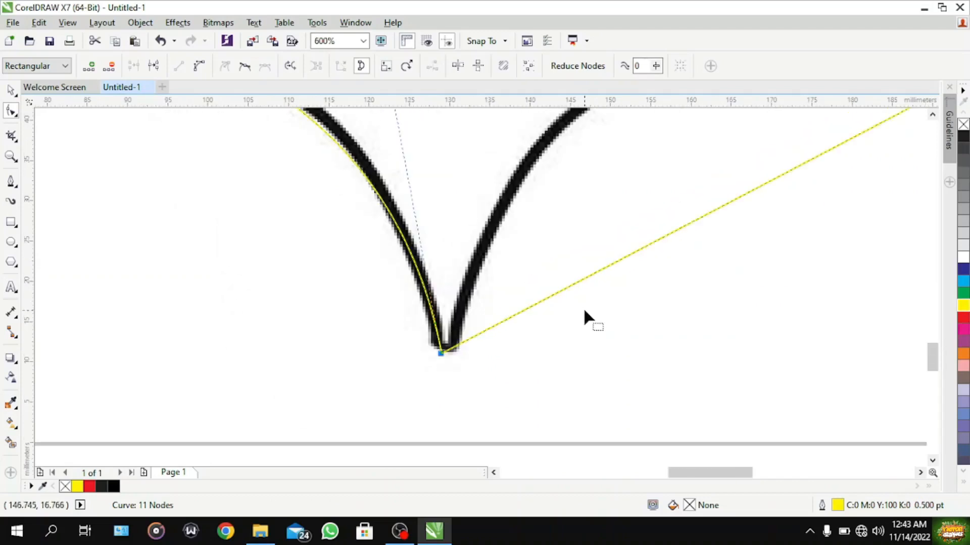
pyautogui.scroll(-2, 595, 323)
pyautogui.moveTo(685, 472); pyautogui.dragTo(711, 477)
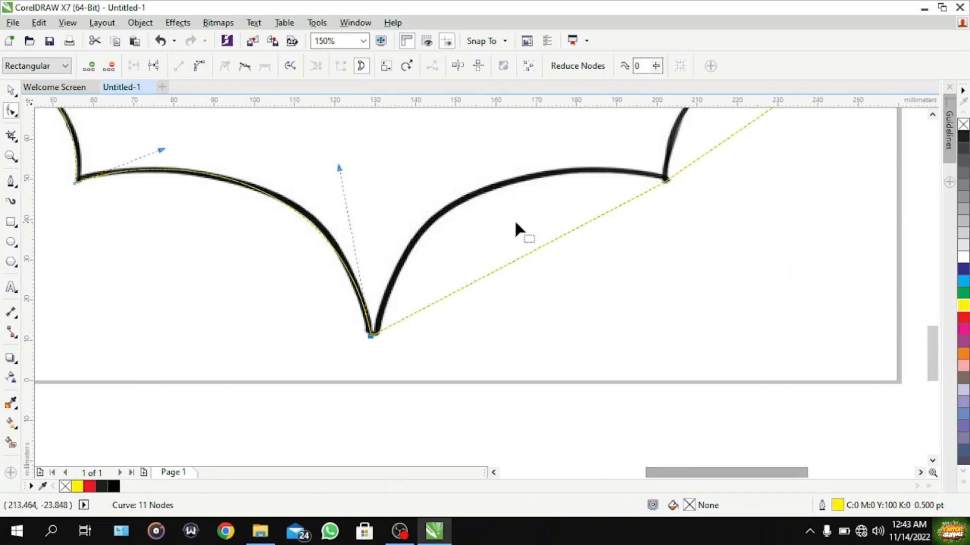
pyautogui.click(532, 247)
pyautogui.rightClick(531, 245)
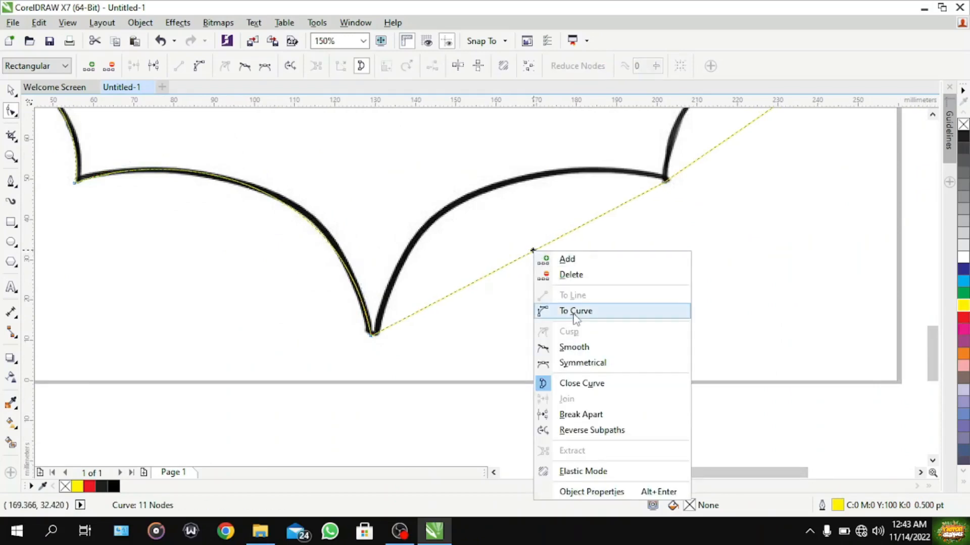
pyautogui.click(573, 310)
pyautogui.moveTo(510, 258)
pyautogui.mouseDown()
pyautogui.moveTo(451, 226)
pyautogui.moveTo(470, 198)
pyautogui.mouseUp()
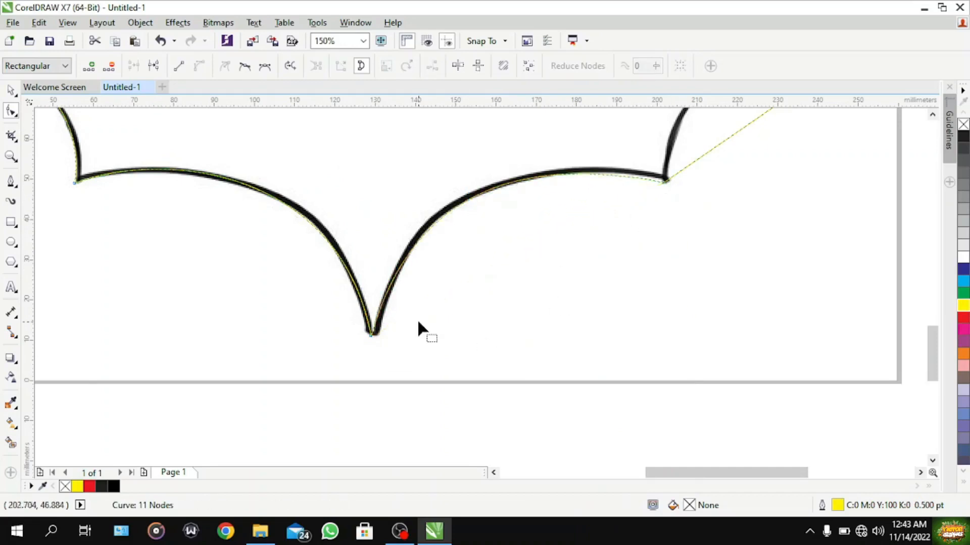
# Nudge the right scallop corner node right and up onto the drawn corner, and adjust the right inner scallop's control handle at the cape's bottom point
pyautogui.scroll(3, 932, 353)
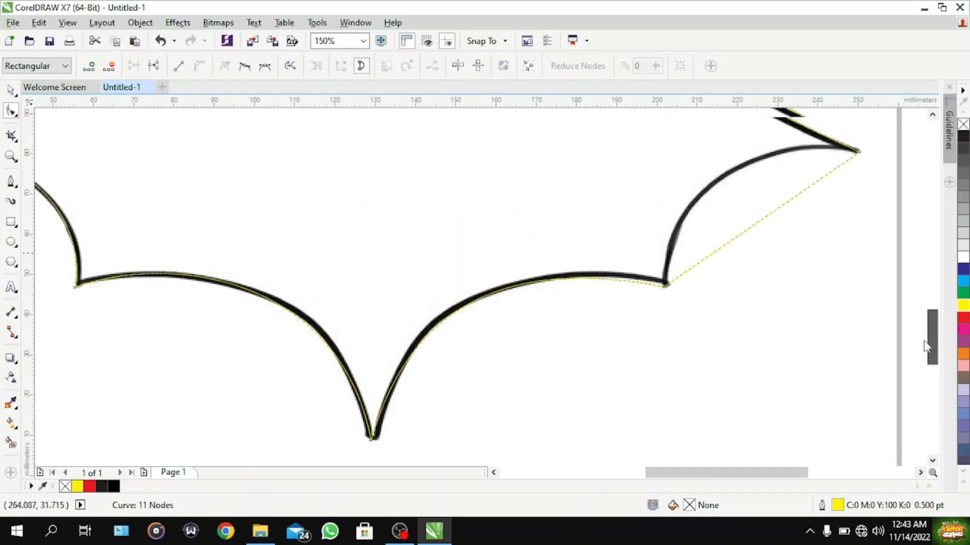
pyautogui.scroll(1, 661, 294)
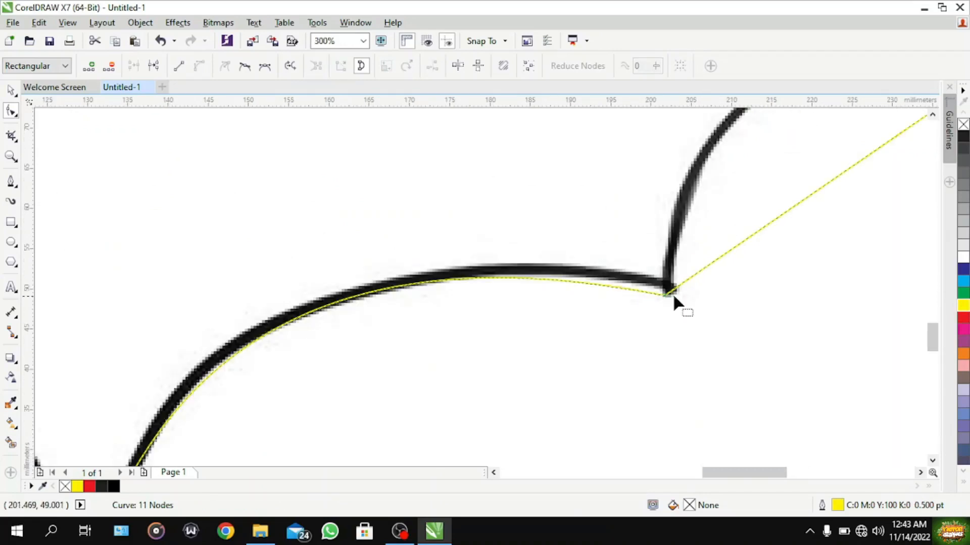
pyautogui.click(662, 294)
pyautogui.press('Right')
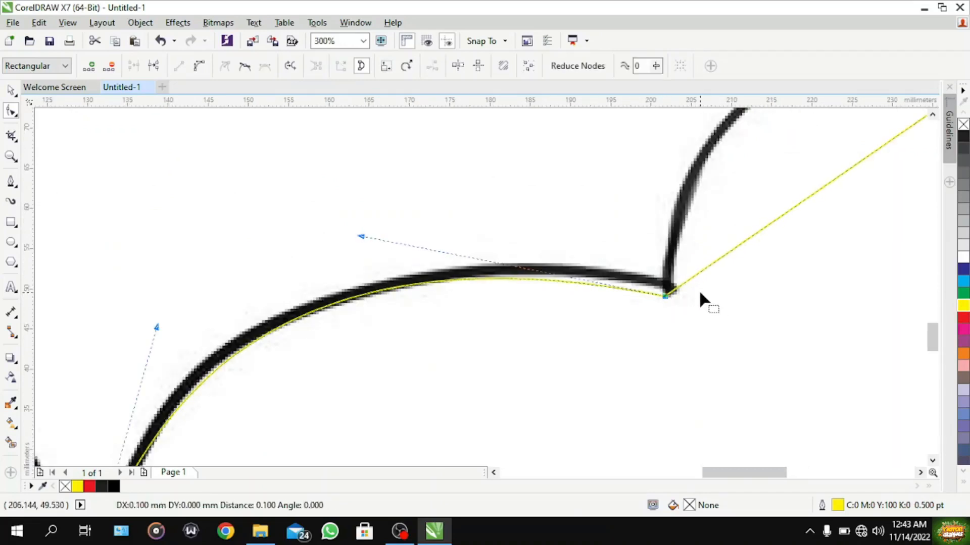
pyautogui.press('Right')
pyautogui.press('Right')
pyautogui.press('Right')
pyautogui.press('Right')
pyautogui.press('Right')
pyautogui.press('Right')
pyautogui.press('Right')
pyautogui.press('Right')
pyautogui.press('Up')
pyautogui.press('Up')
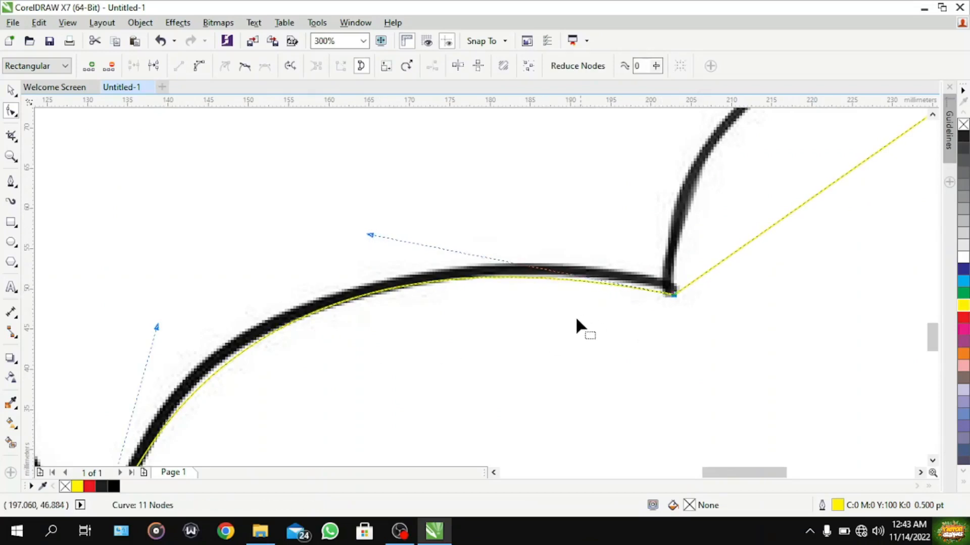
pyautogui.scroll(-1, 575, 316)
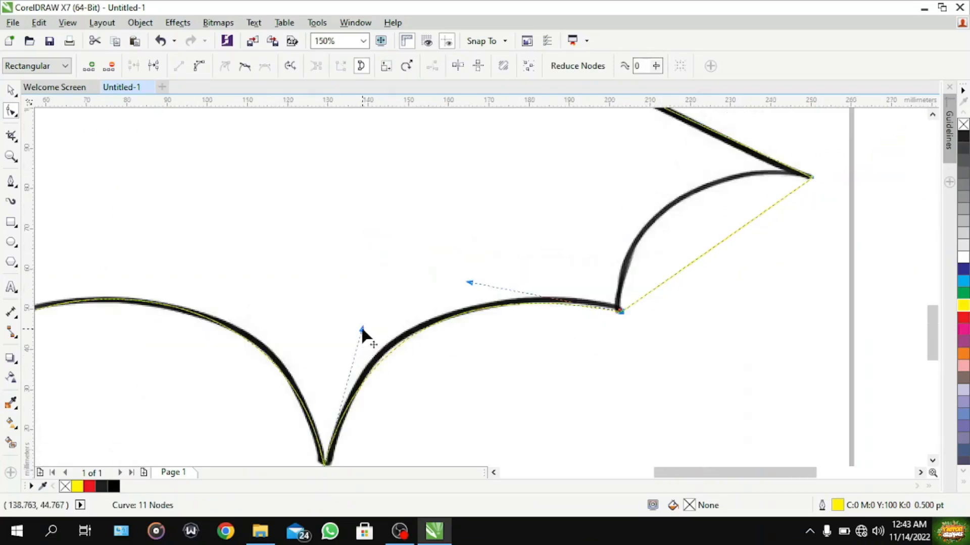
pyautogui.moveTo(361, 326); pyautogui.dragTo(359, 335)
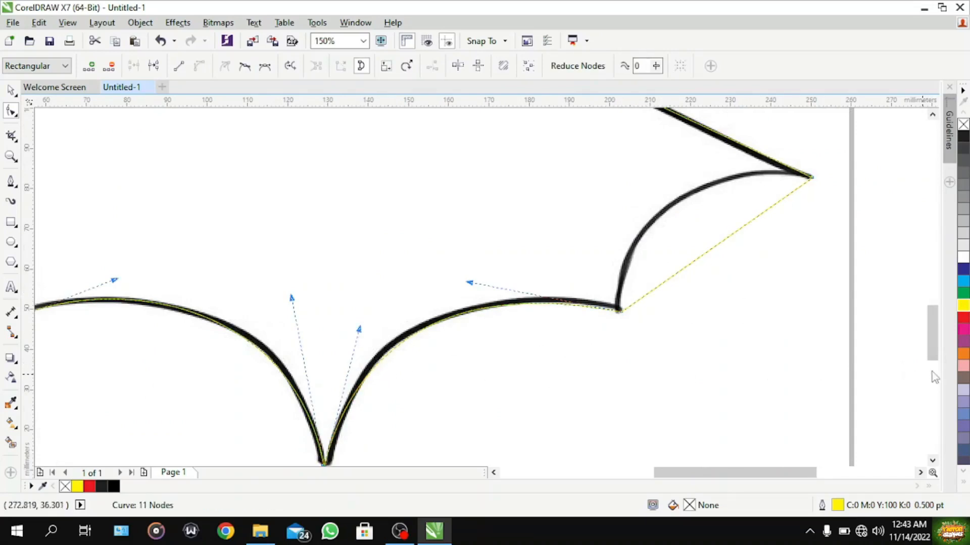
# Convert the segment between the right scallop corner and the cape's right tip to a curve and bend it towards the drawn arc
pyautogui.scroll(2, 933, 343)
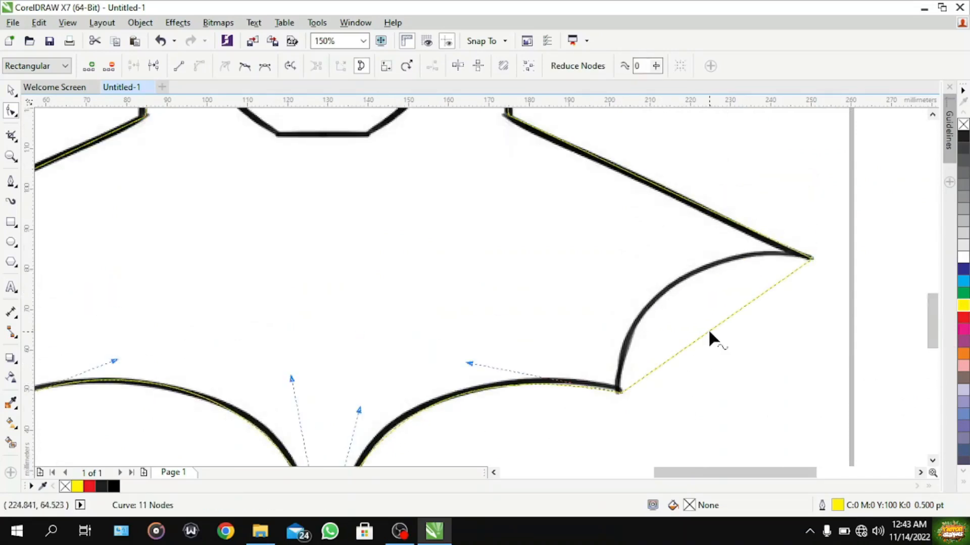
pyautogui.rightClick(708, 329)
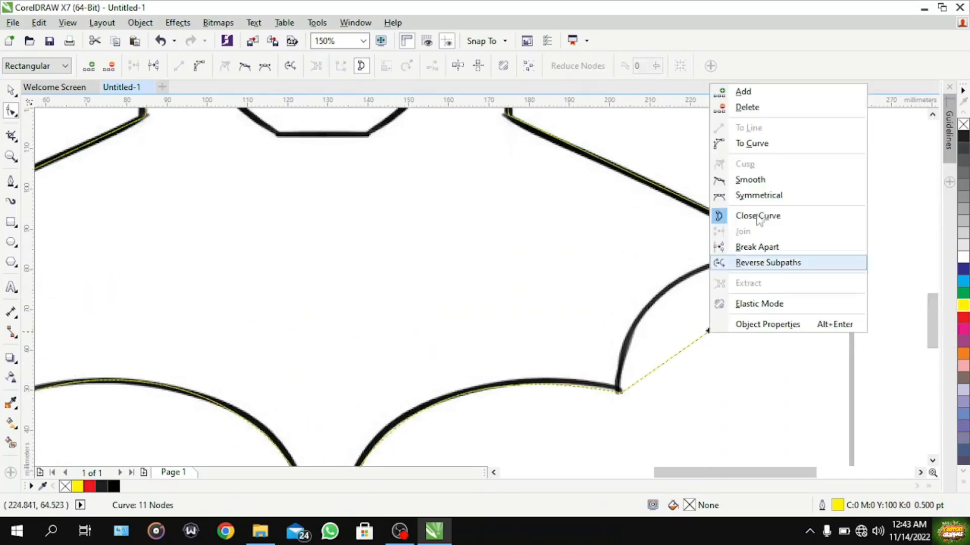
pyautogui.click(771, 149)
pyautogui.moveTo(714, 326); pyautogui.dragTo(671, 287)
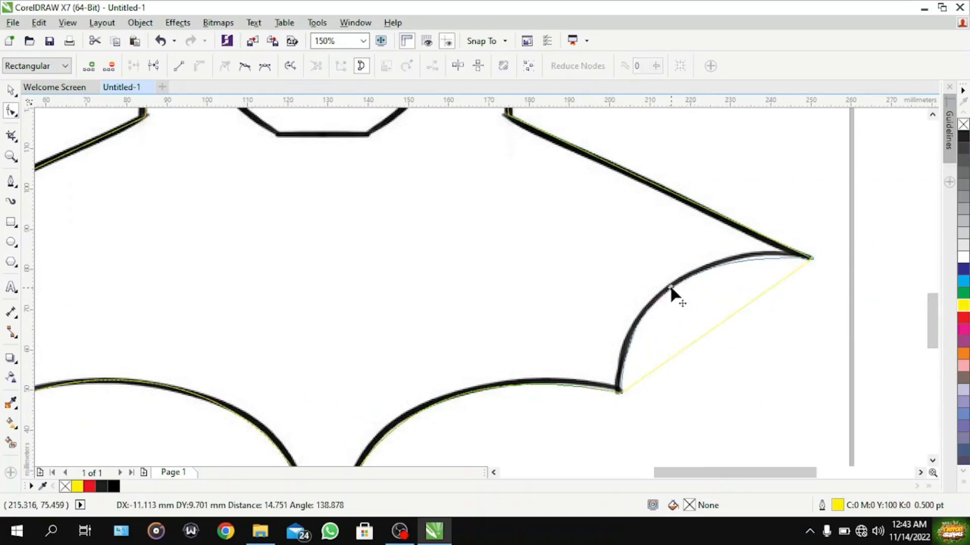
# Nudge the control handle of the cape's right tip node right and up to fit the right outer scallop to the drawn line
pyautogui.moveTo(808, 258); pyautogui.dragTo(810, 259)
pyautogui.click(777, 259)
pyautogui.scroll(2, 777, 259)
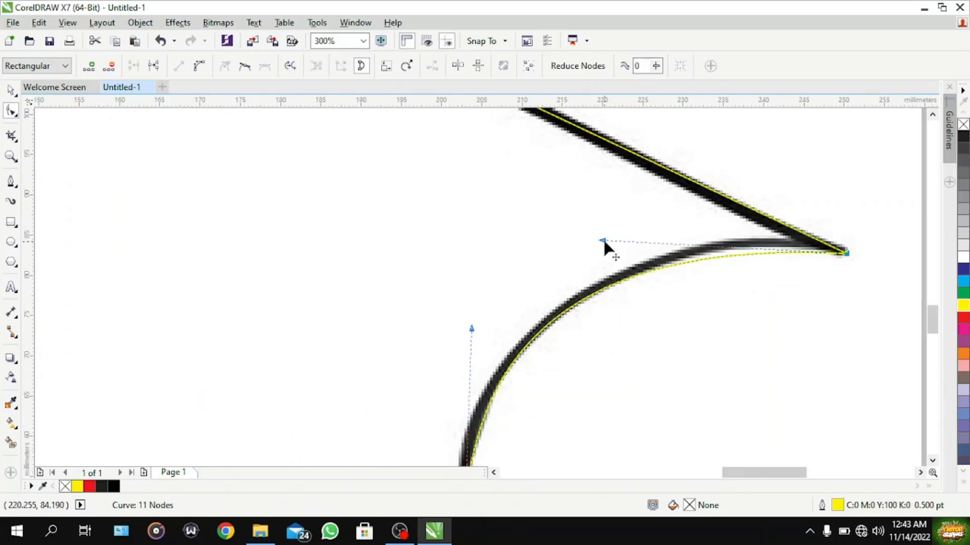
pyautogui.moveTo(604, 241); pyautogui.dragTo(605, 242)
pyautogui.press('Right')
pyautogui.press('Right')
pyautogui.press('Right')
pyautogui.press('Right')
pyautogui.press('Right')
pyautogui.press('Right')
pyautogui.press('Right')
pyautogui.press('Right')
pyautogui.press('Right')
pyautogui.press('Right')
pyautogui.press('Right')
pyautogui.press('Right')
pyautogui.press('Right')
pyautogui.press('Right')
pyautogui.press('Up')
pyautogui.press('Up')
pyautogui.press('Up')
pyautogui.press('Up')
pyautogui.press('Up')
pyautogui.press('Up')
pyautogui.press('Up')
pyautogui.press('Up')
pyautogui.press('Up')
pyautogui.press('Up')
pyautogui.press('Up')
pyautogui.press('Up')
pyautogui.press('Up')
pyautogui.press('Up')
pyautogui.press('Up')
pyautogui.press('Up')
pyautogui.press('Up')
pyautogui.press('Up')
pyautogui.press('Up')
pyautogui.press('Up')
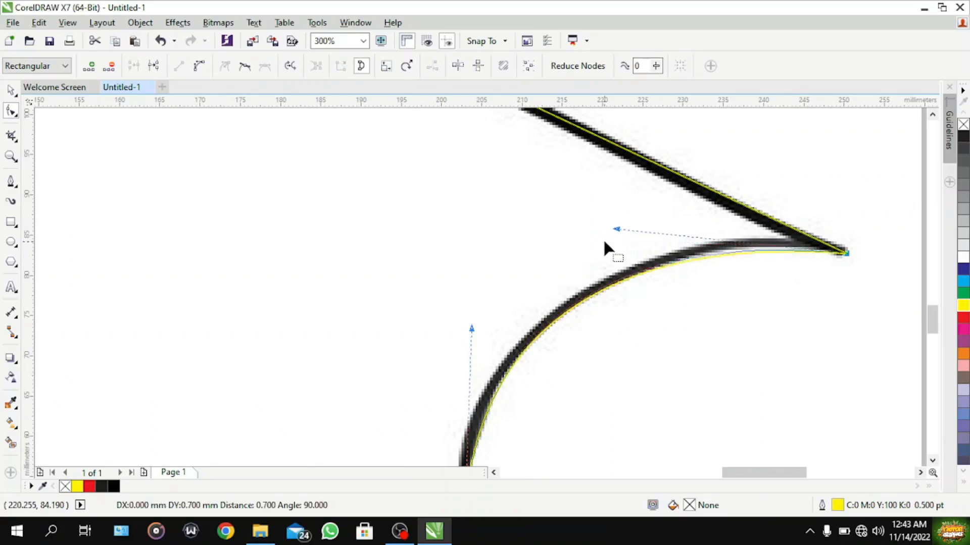
pyautogui.press('Up')
pyautogui.press('Down')
pyautogui.press('Down')
pyautogui.press('Down')
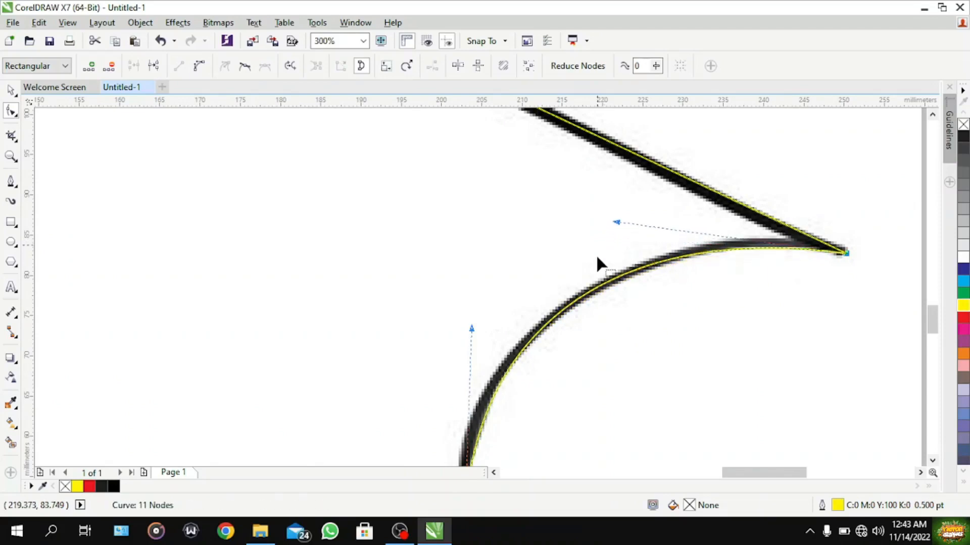
pyautogui.scroll(1, 678, 290)
pyautogui.scroll(-1, 694, 297)
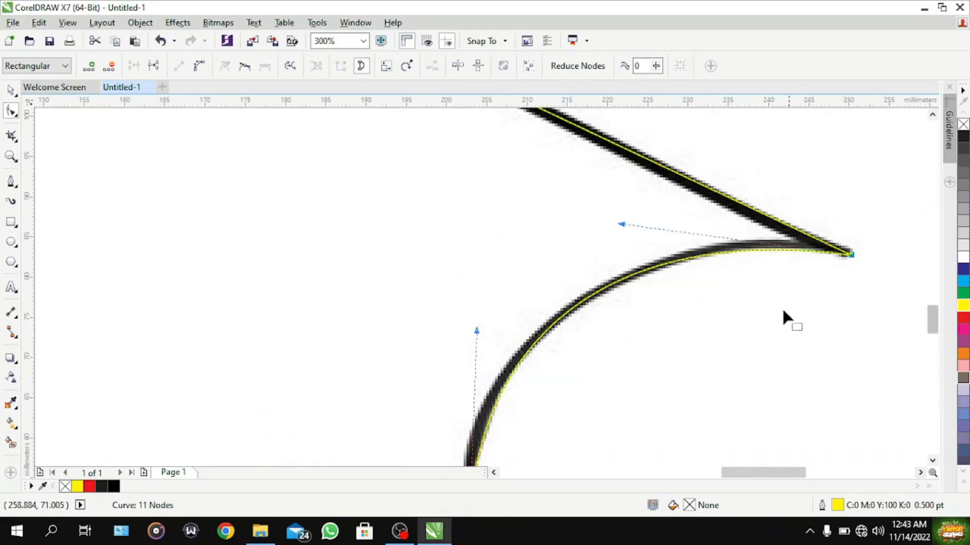
# Convert the straight segment between the two ears to a curve and bend it up to the drawn top of the head
pyautogui.moveTo(929, 321); pyautogui.dragTo(928, 310)
pyautogui.scroll(-1, 474, 234)
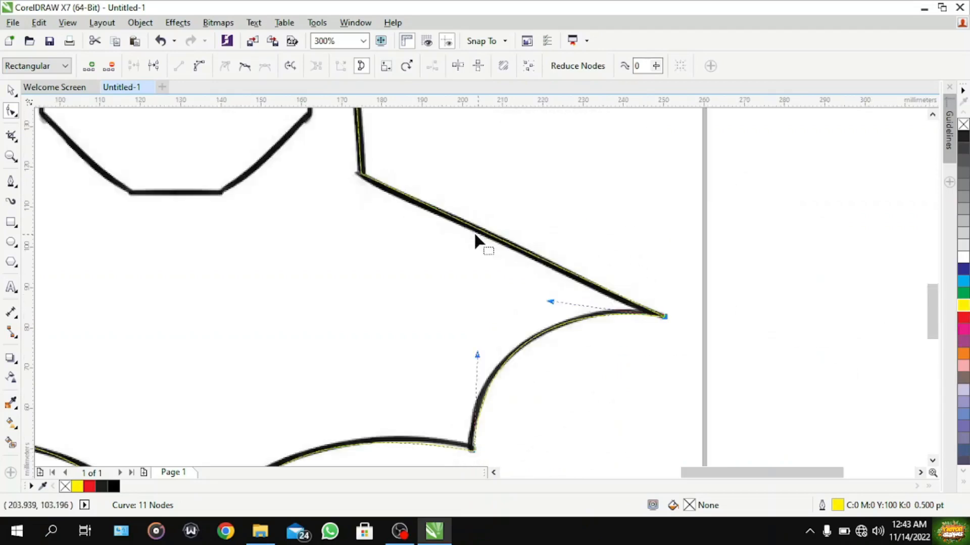
pyautogui.scroll(-2, 475, 234)
pyautogui.moveTo(939, 354); pyautogui.dragTo(928, 286)
pyautogui.scroll(3, 300, 139)
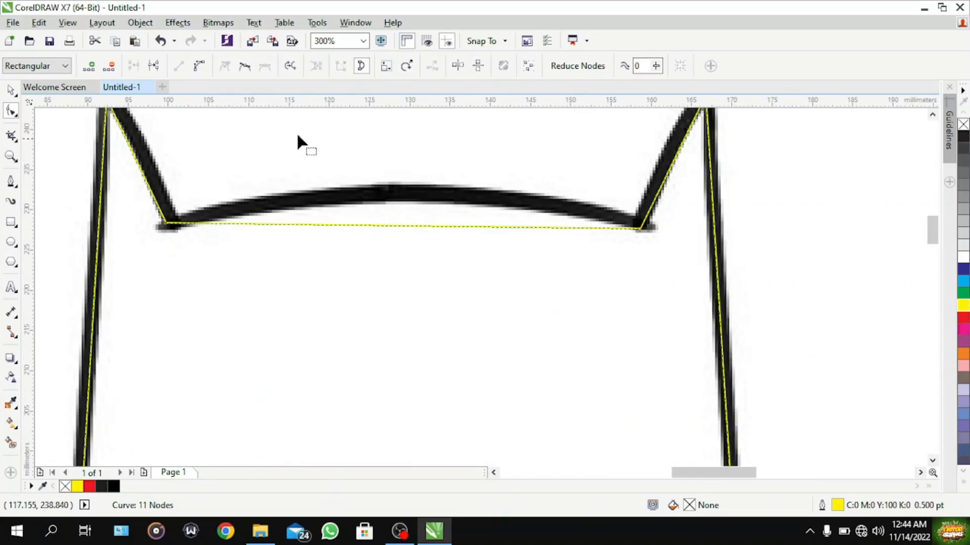
pyautogui.rightClick(400, 226)
pyautogui.click(460, 285)
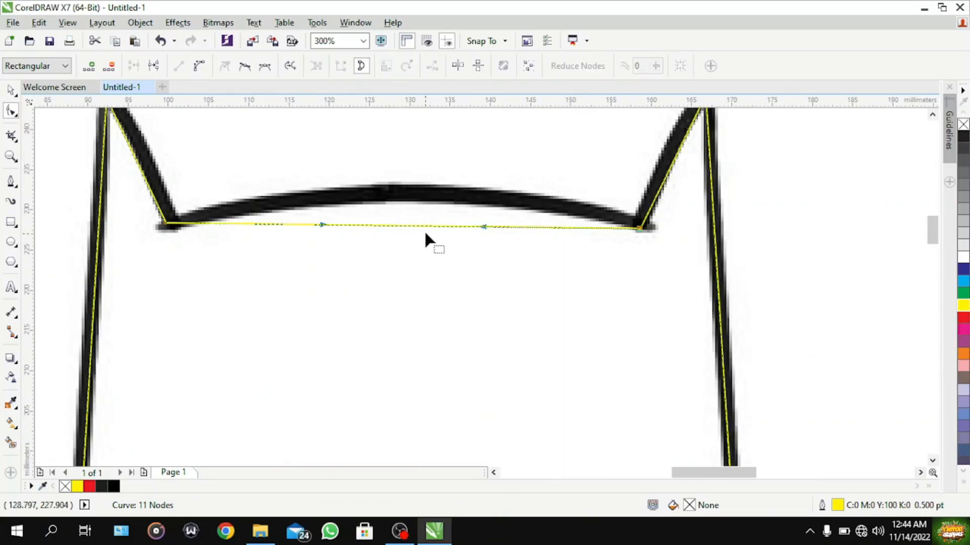
pyautogui.moveTo(409, 225); pyautogui.dragTo(420, 188)
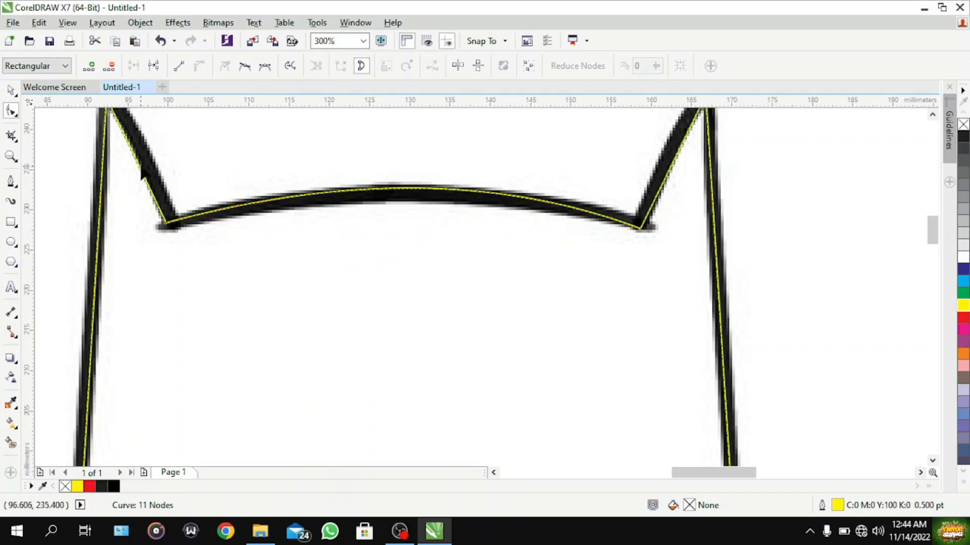
# Convert the inner edge of the left ear to a curve and bend it outward onto the drawn line
pyautogui.rightClick(141, 170)
pyautogui.click(194, 232)
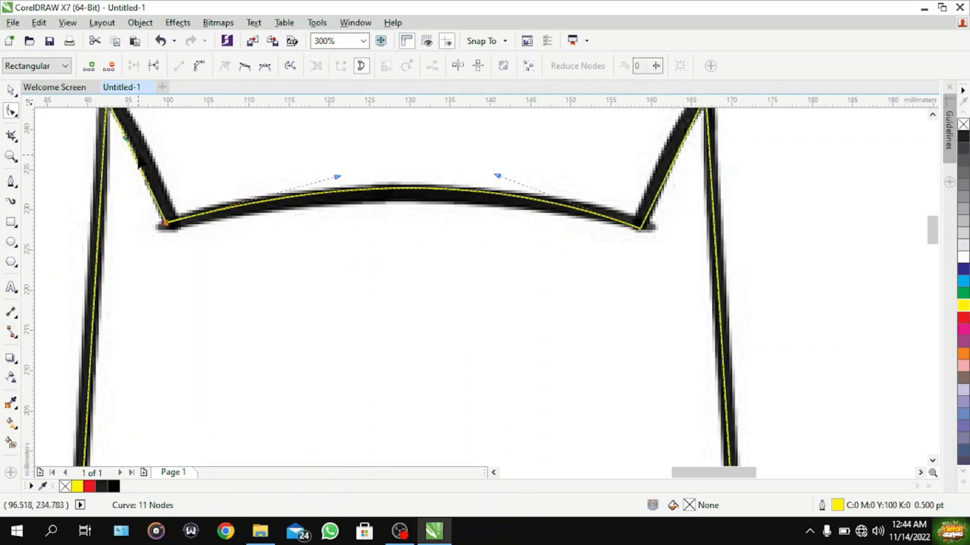
pyautogui.moveTo(136, 164); pyautogui.dragTo(142, 154)
# Convert the inner edge of the right ear to a curve and bend it to match the drawn line
pyautogui.rightClick(673, 165)
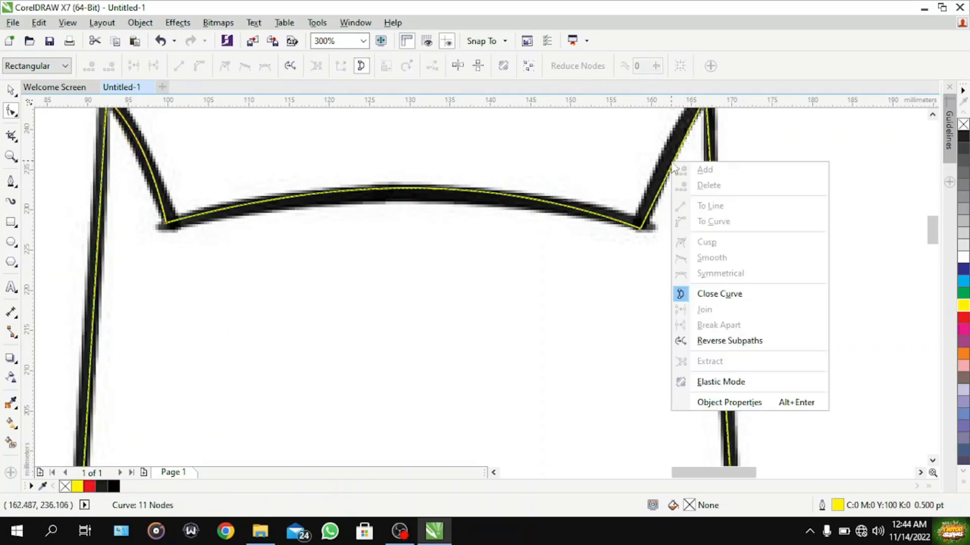
pyautogui.click(676, 155)
pyautogui.rightClick(676, 154)
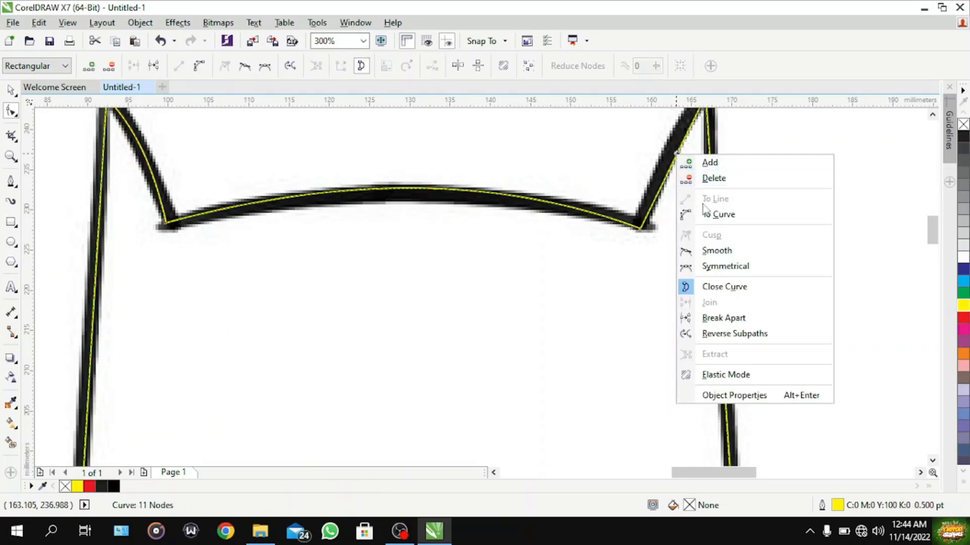
pyautogui.click(704, 214)
pyautogui.moveTo(675, 156); pyautogui.dragTo(667, 167)
# Set the outline width of the whole traced Batman silhouette to 3.0 pt
pyautogui.scroll(-2, 631, 254)
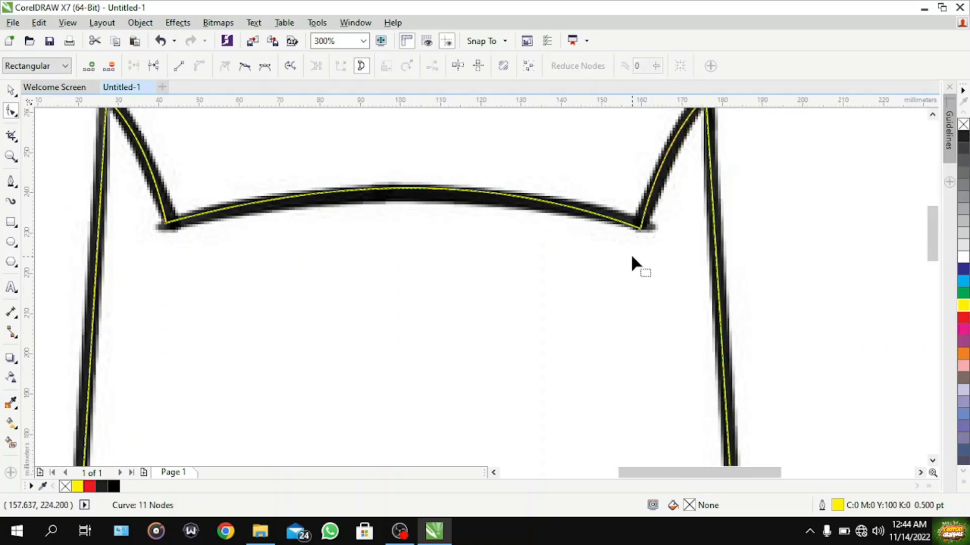
pyautogui.hotkey('shift', 'F4')
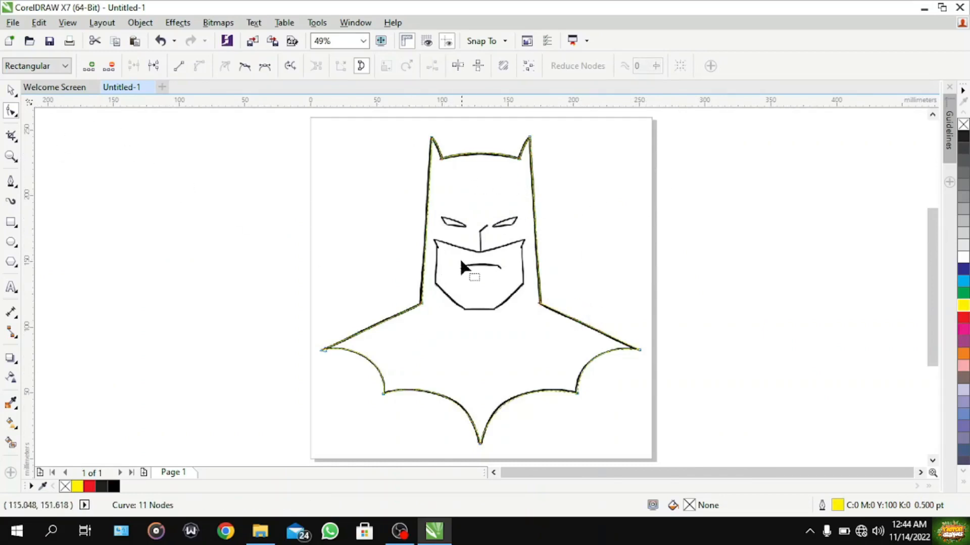
pyautogui.click(8, 91)
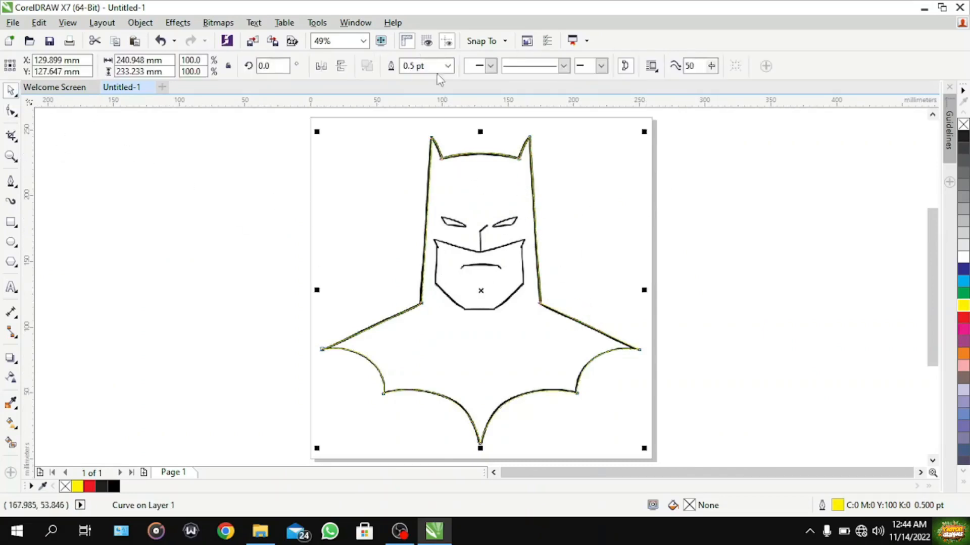
pyautogui.click(448, 67)
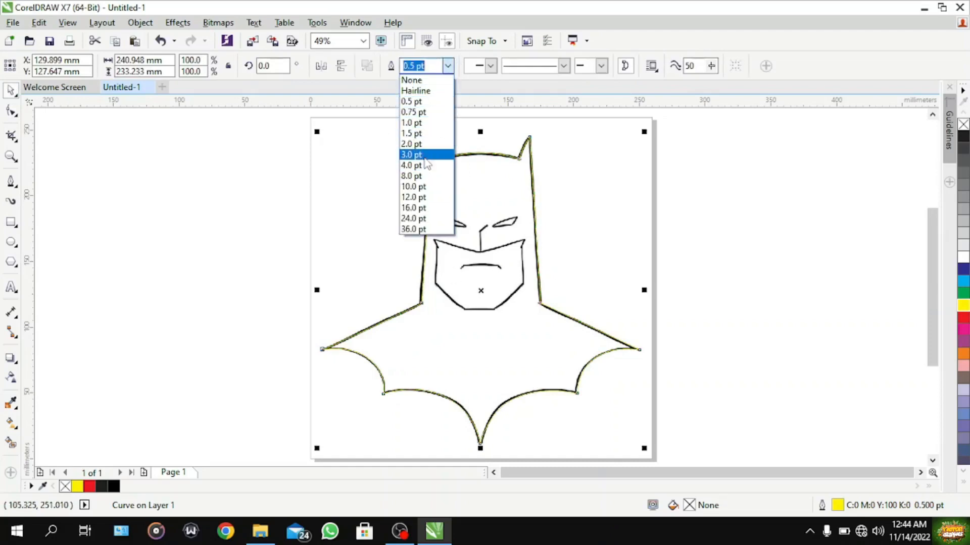
pyautogui.press('Escape')
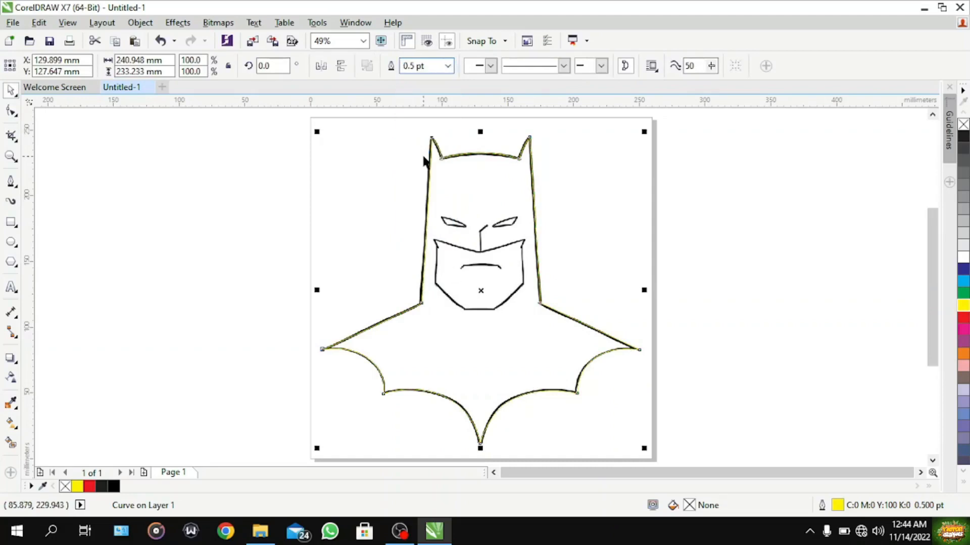
pyautogui.click(448, 67)
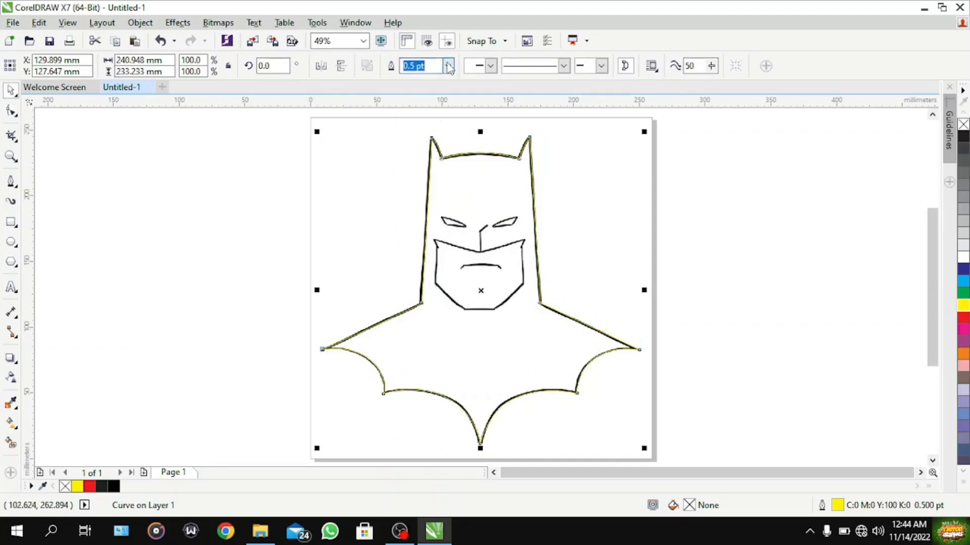
pyautogui.click(420, 156)
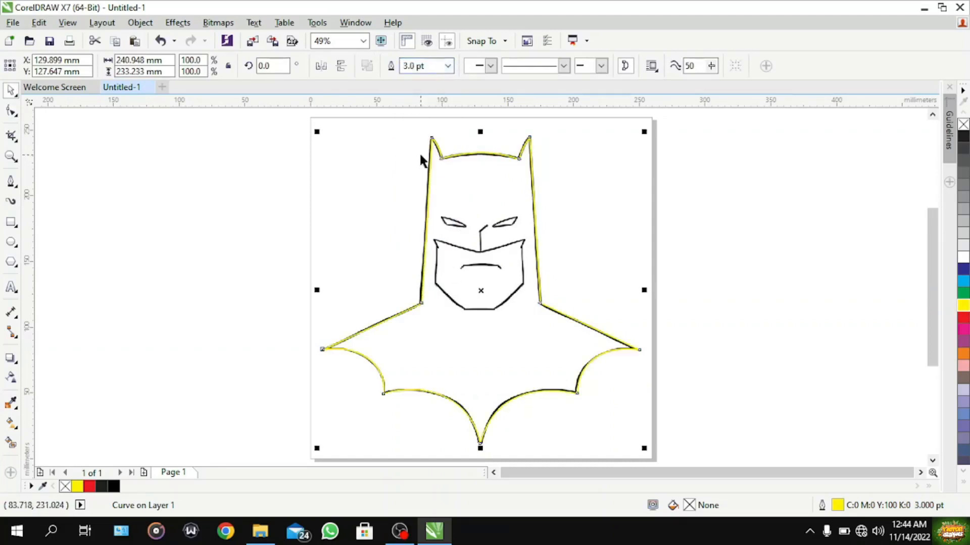
pyautogui.scroll(2, 569, 347)
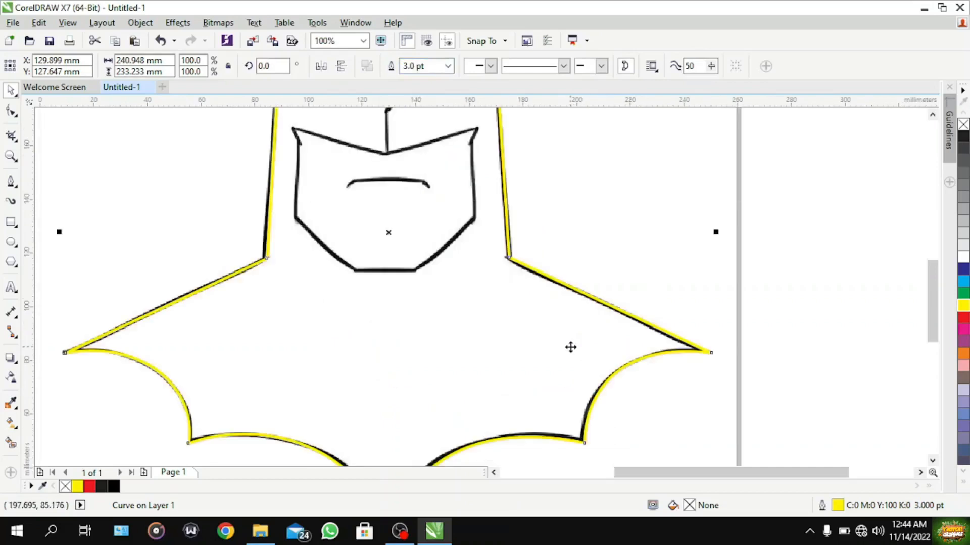
pyautogui.moveTo(935, 321); pyautogui.dragTo(932, 279)
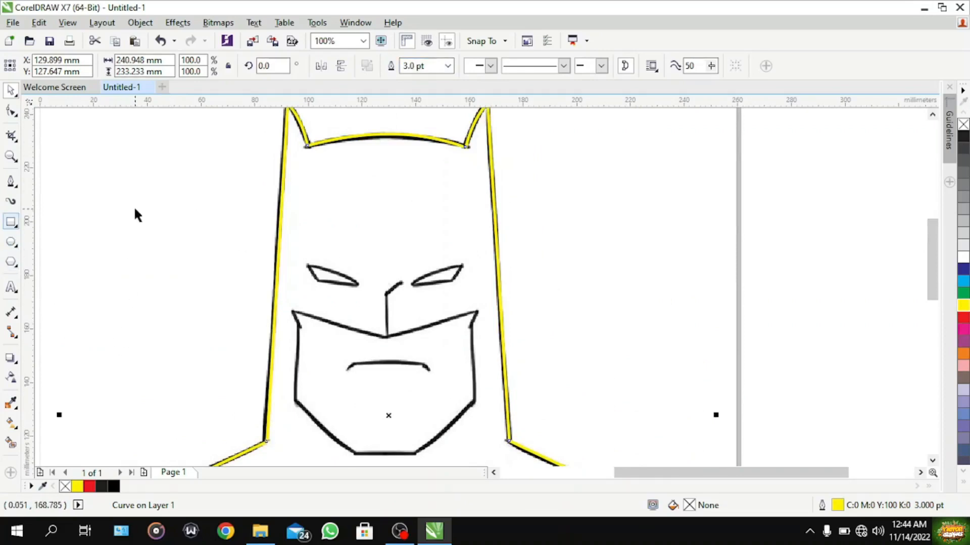
# Trace the left eye with the Pen tool as a closed three-node shape of straight segments, about 18 by 7 mm
pyautogui.click(98, 241)
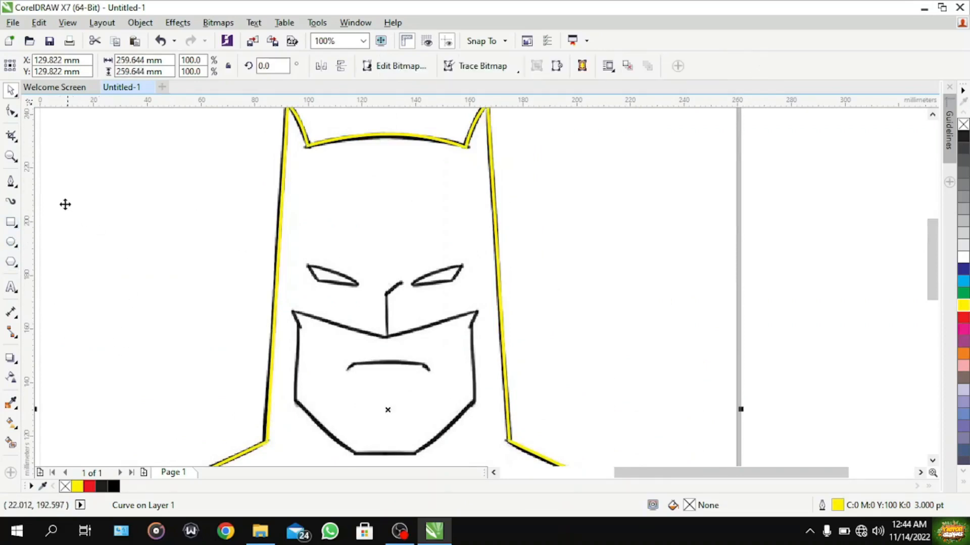
pyautogui.click(11, 182)
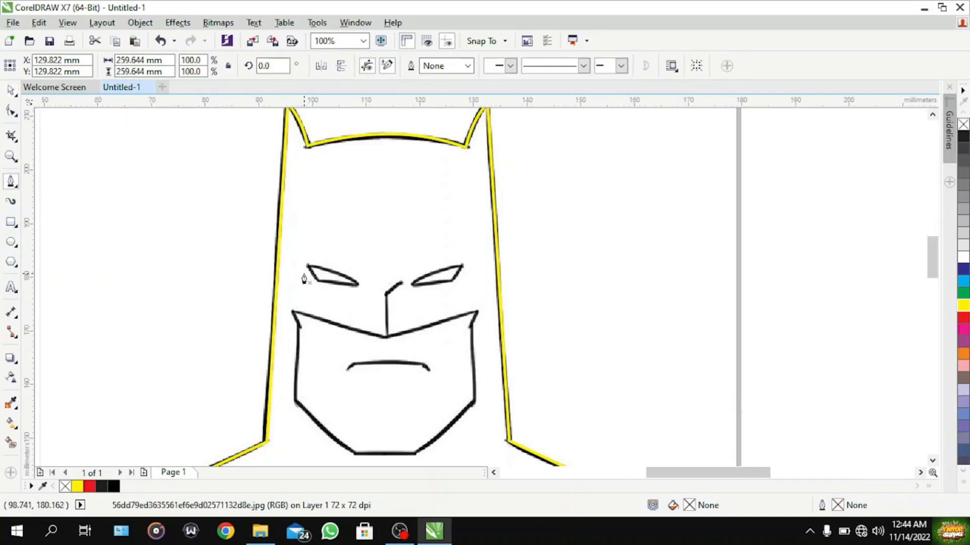
pyautogui.scroll(1, 311, 264)
pyautogui.click(313, 258)
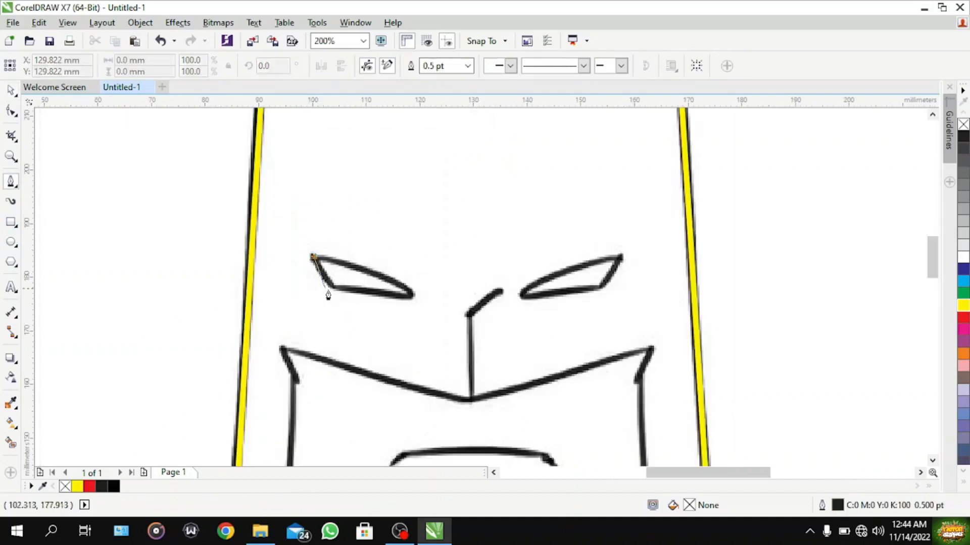
pyautogui.click(333, 292)
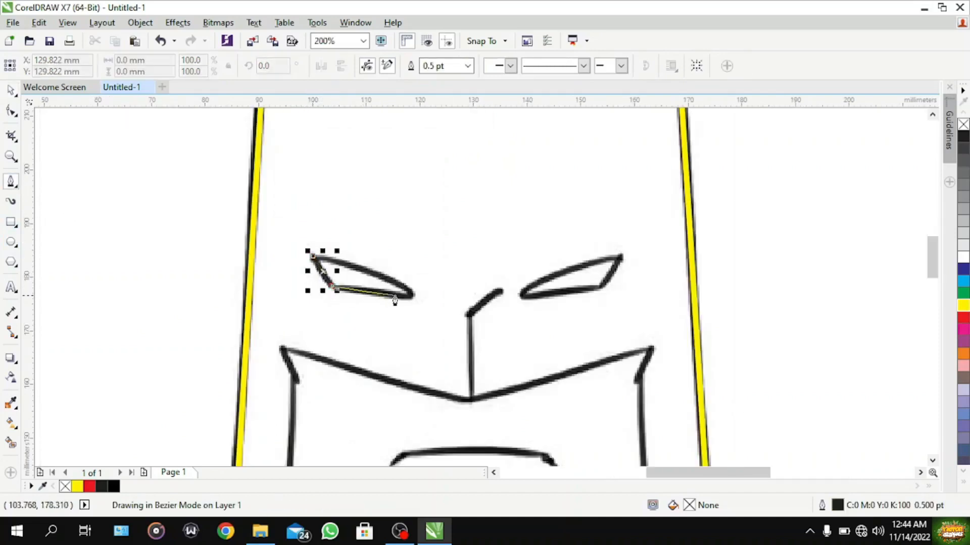
pyautogui.click(410, 297)
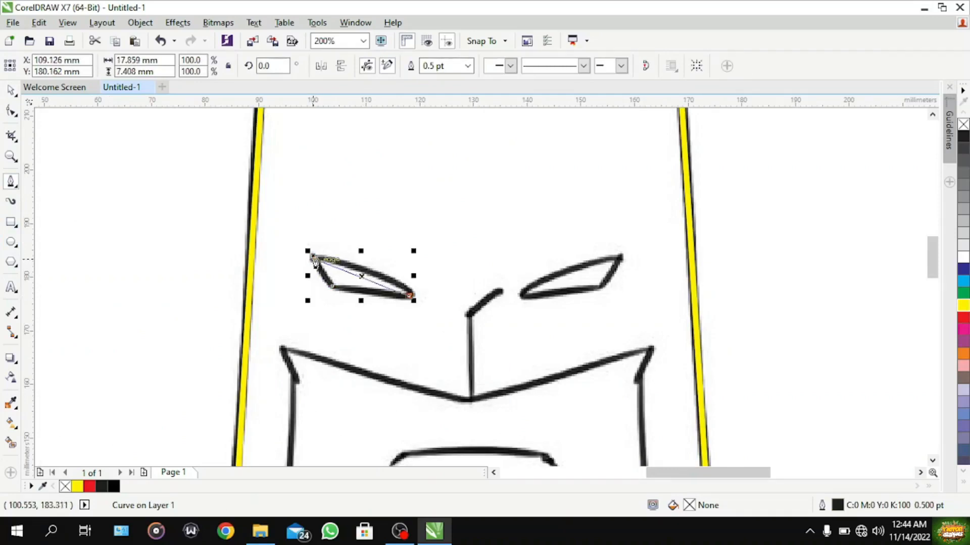
pyautogui.click(312, 257)
# Trace the right eye as a closed three-node shape, about 18 by 7 mm, and colour its outline yellow
pyautogui.click(520, 295)
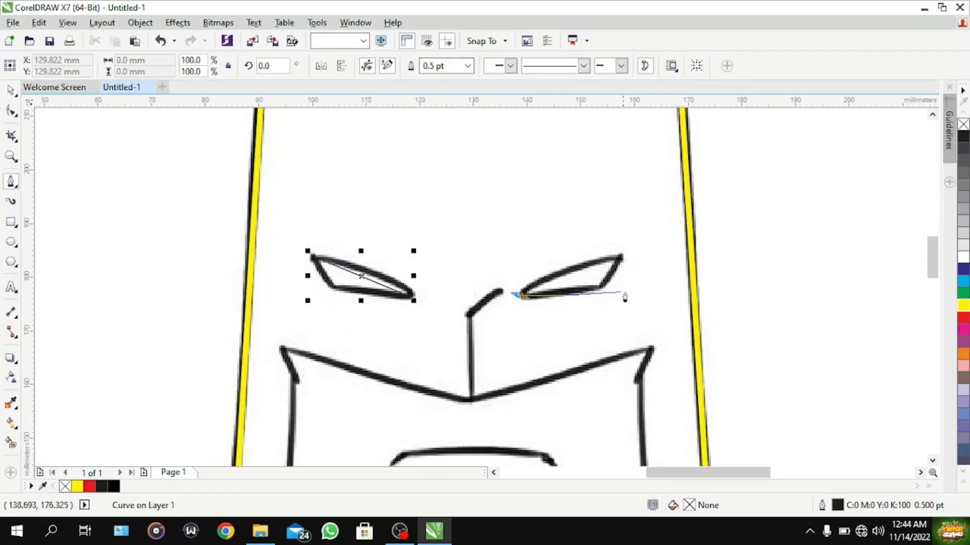
pyautogui.click(604, 287)
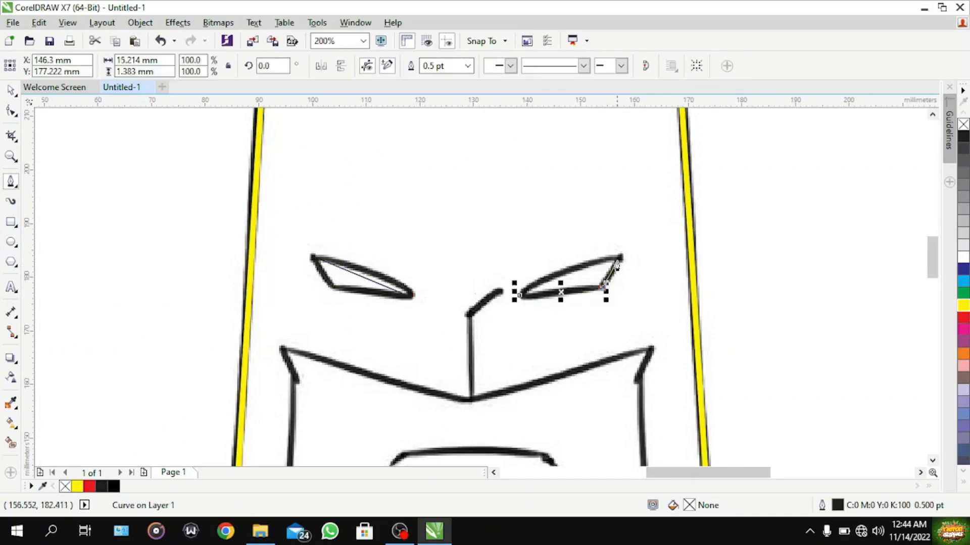
pyautogui.click(620, 258)
pyautogui.click(520, 295)
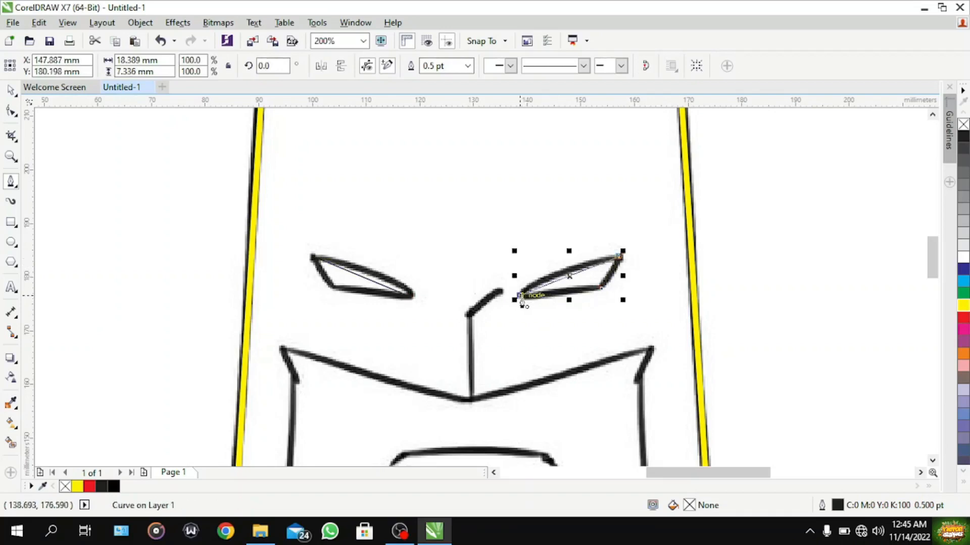
pyautogui.rightClick(963, 305)
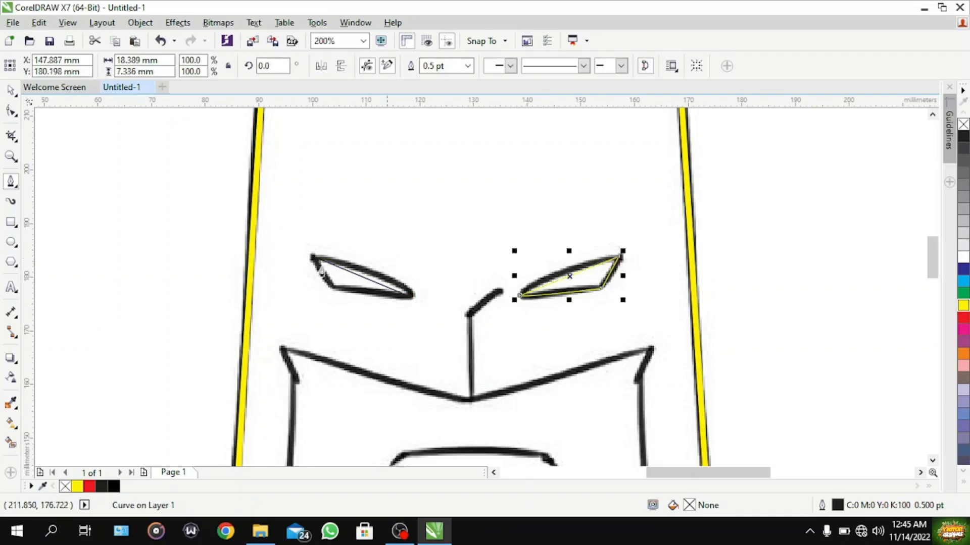
# Convert the upper edge of the right eye to a curve and bend it up onto the drawn line
pyautogui.click(11, 112)
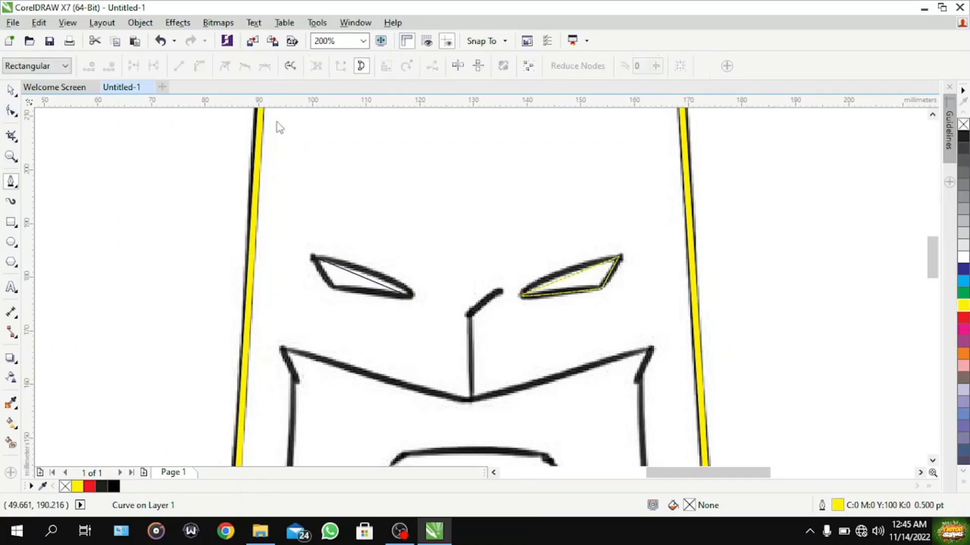
pyautogui.rightClick(574, 280)
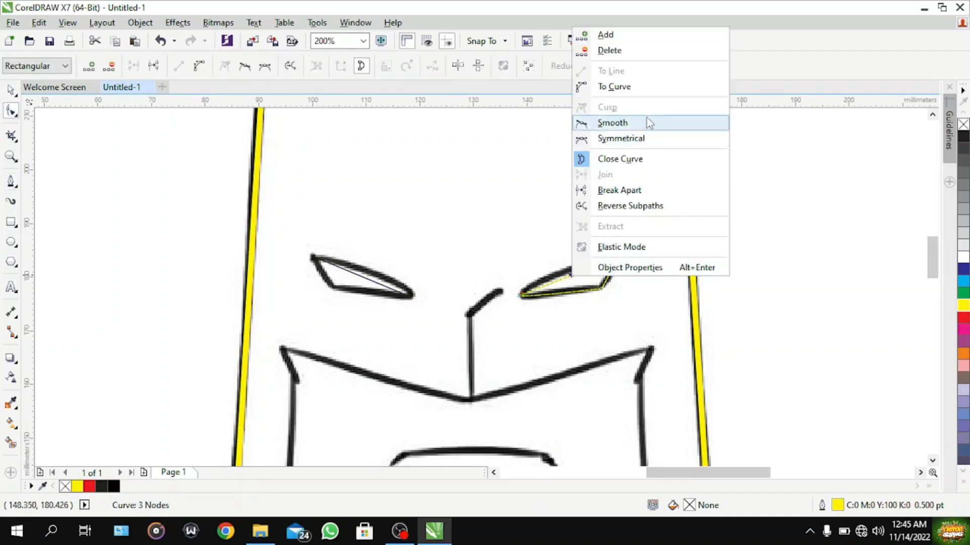
pyautogui.click(635, 83)
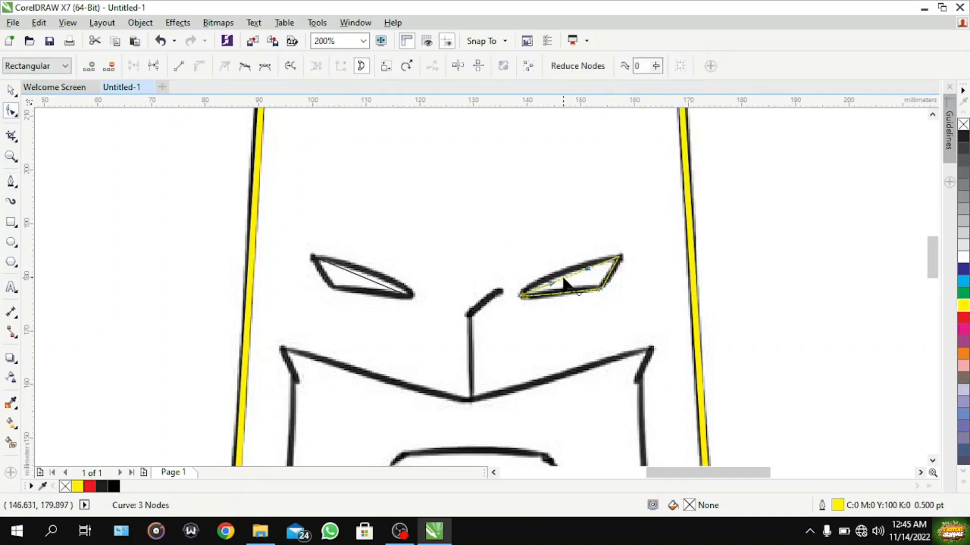
pyautogui.moveTo(564, 283); pyautogui.dragTo(562, 277)
# Convert the upper edge of the left eye to a curve and bend it to match the drawn line
pyautogui.click(360, 283)
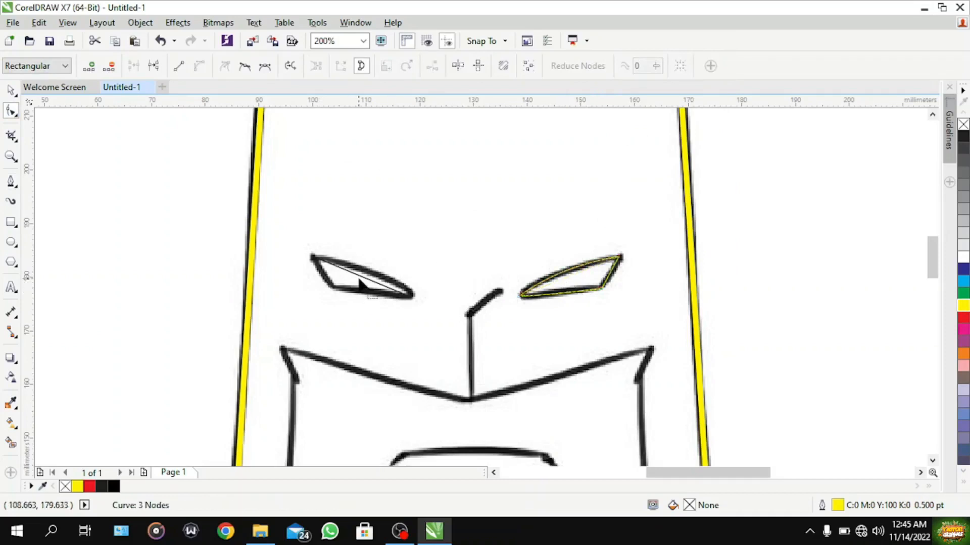
pyautogui.rightClick(359, 283)
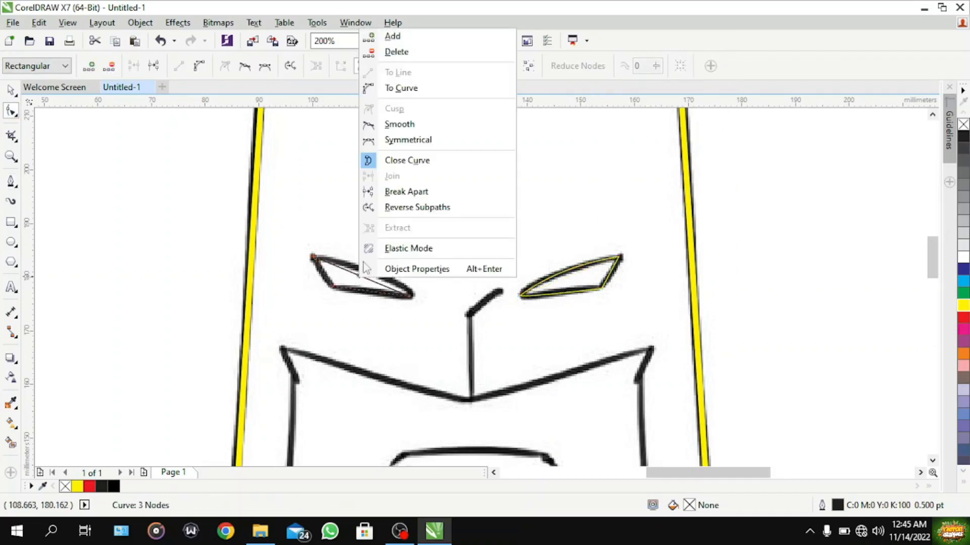
pyautogui.click(424, 87)
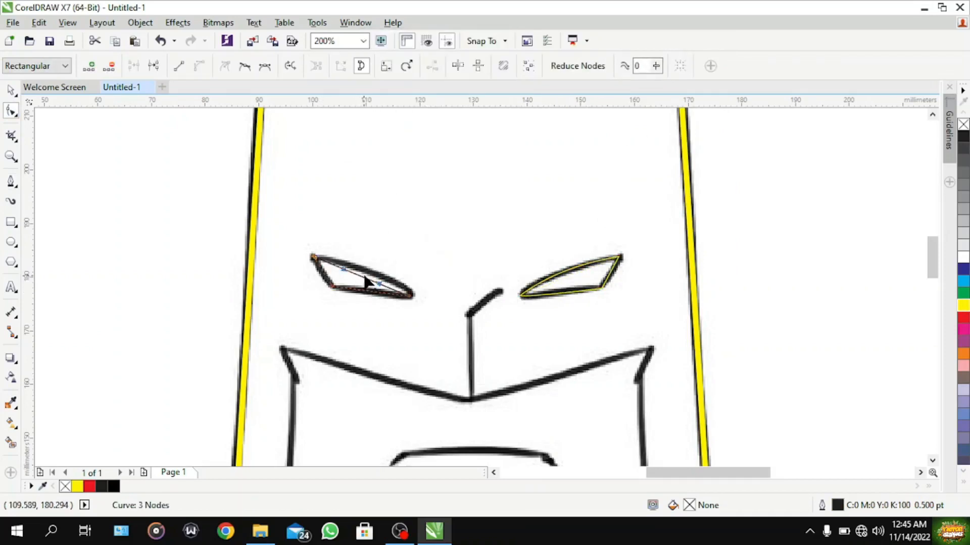
pyautogui.moveTo(366, 282); pyautogui.dragTo(381, 280)
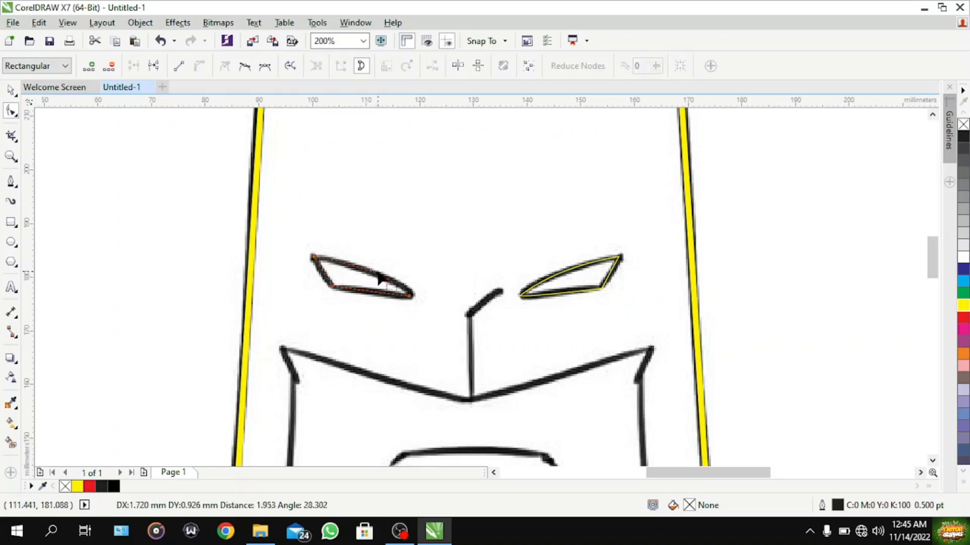
# Colour the left eye's outline yellow and set the outline width of both eyes to 3.0 pt
pyautogui.click(10, 90)
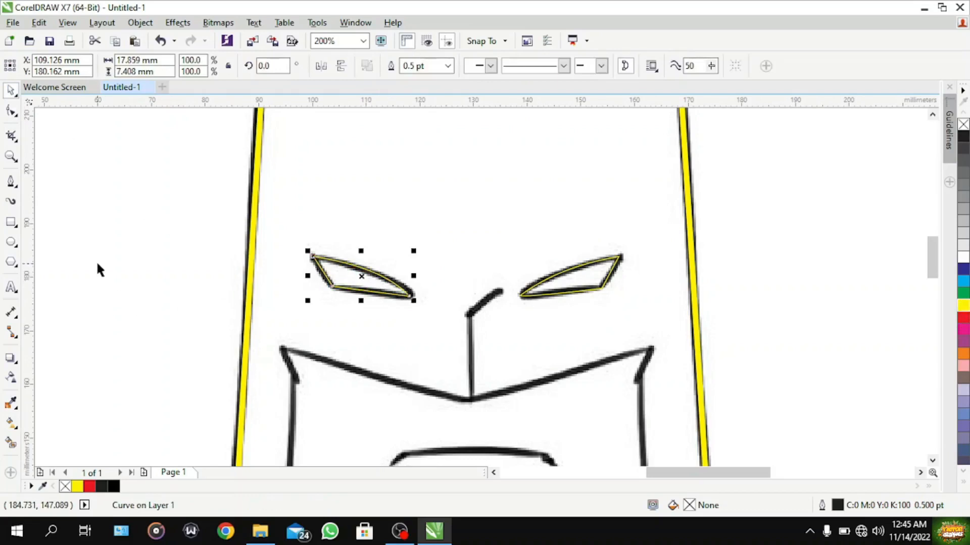
pyautogui.click(448, 66)
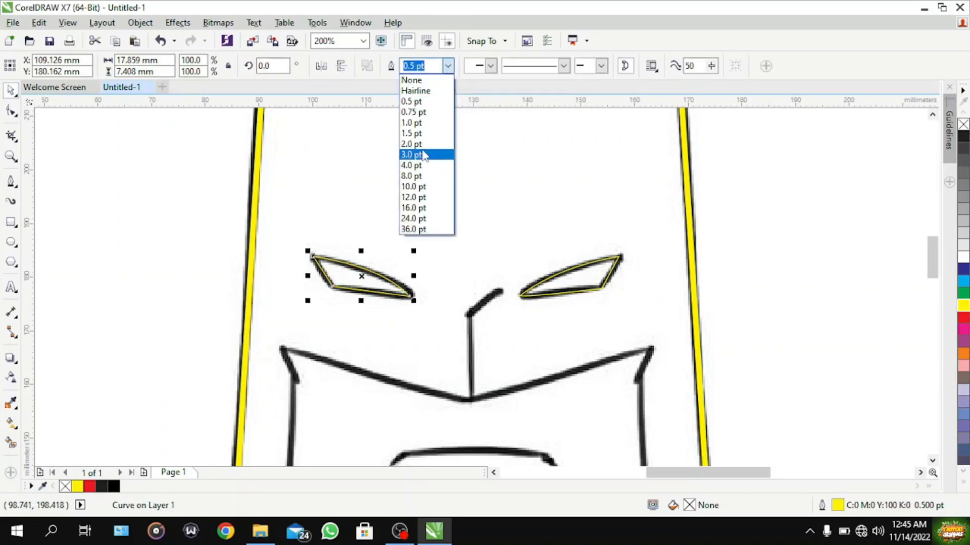
pyautogui.click(424, 155)
pyautogui.click(562, 296)
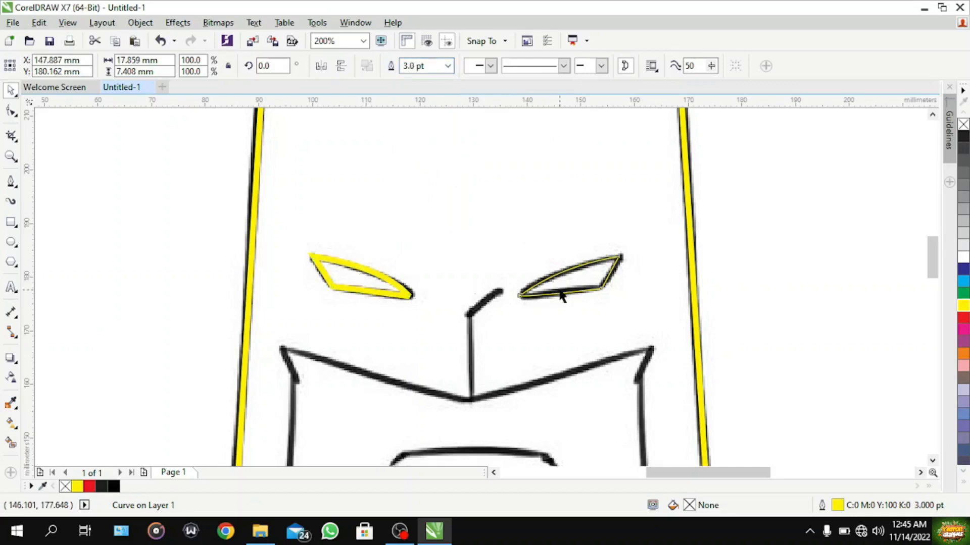
pyautogui.click(448, 66)
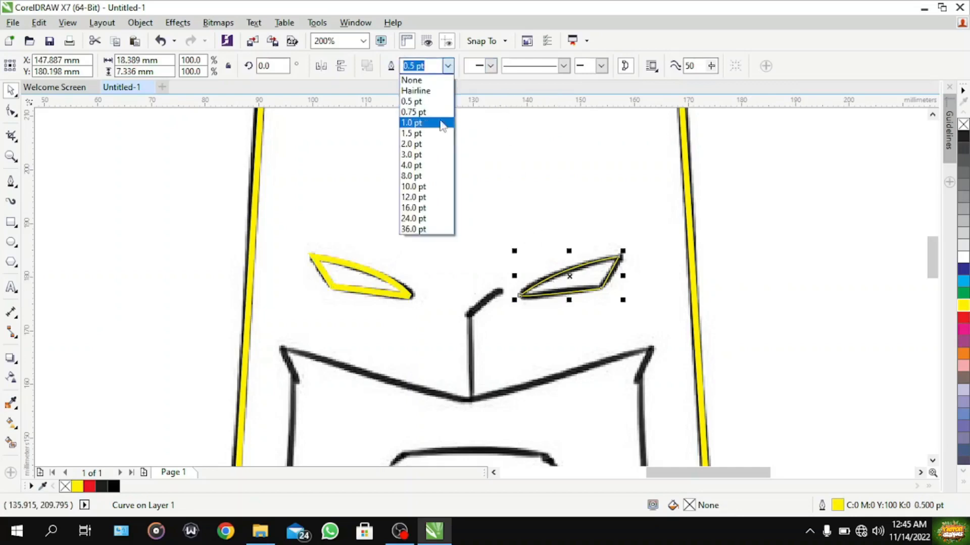
pyautogui.click(437, 154)
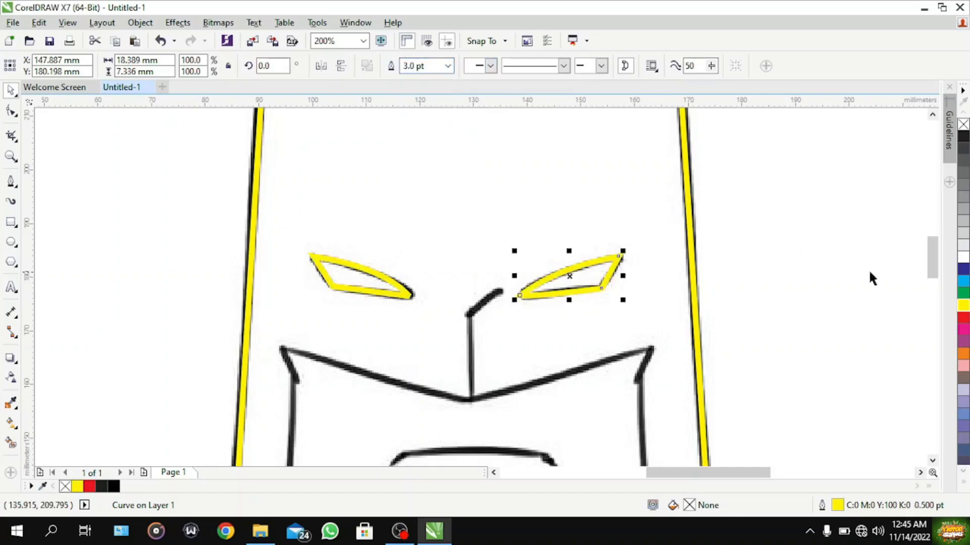
# Trace the lower-face opening with the Pen tool from its upper left tip down the left cheek and jaw and across the chin
pyautogui.scroll(-5, 794, 244)
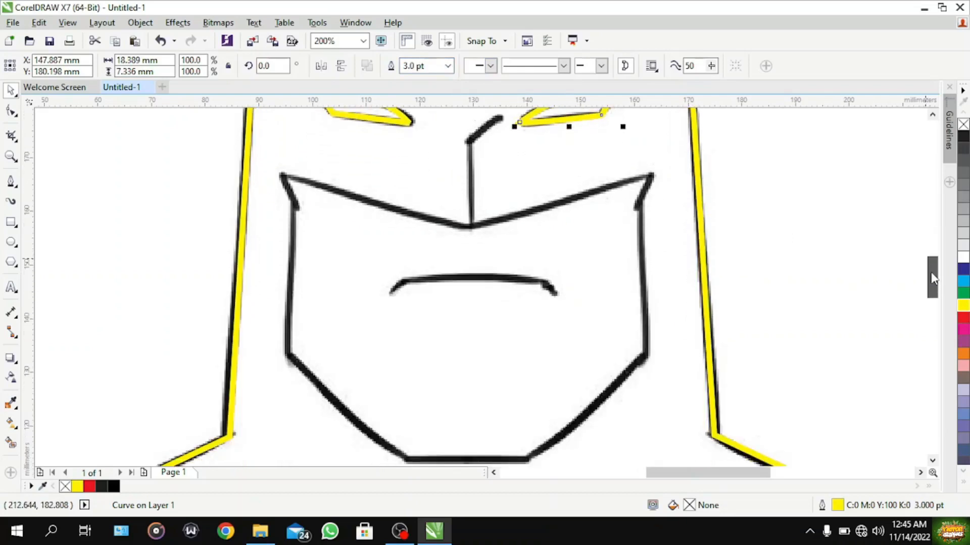
pyautogui.click(16, 185)
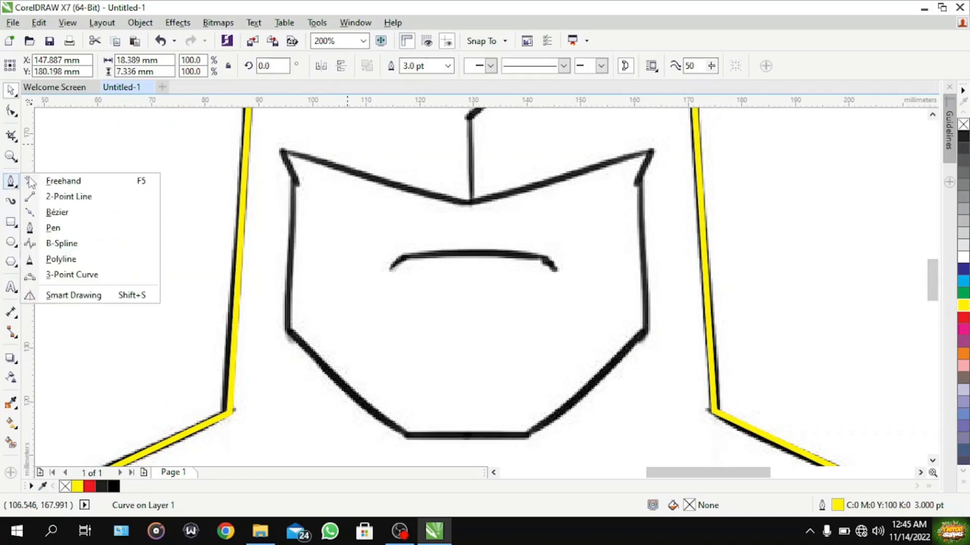
pyautogui.click(18, 182)
pyautogui.click(16, 185)
pyautogui.click(11, 182)
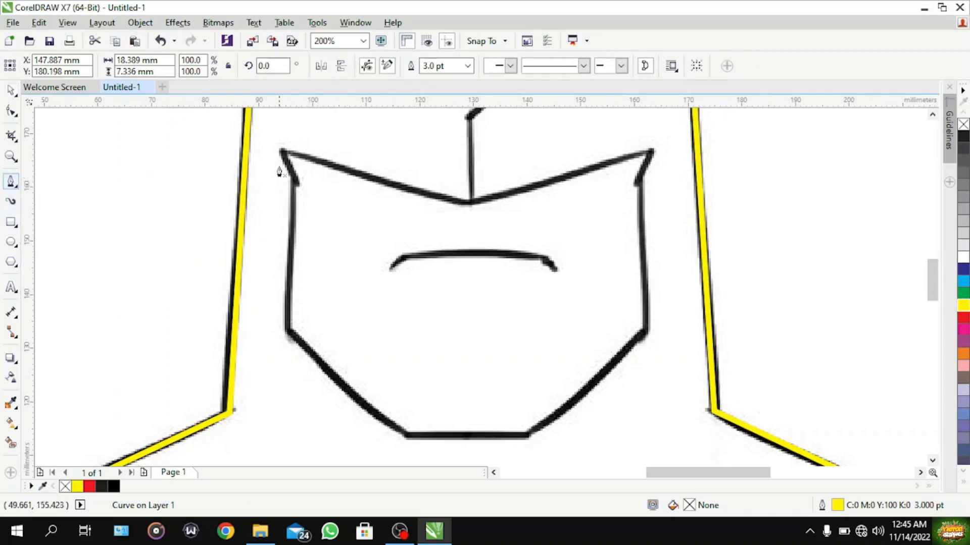
pyautogui.click(281, 151)
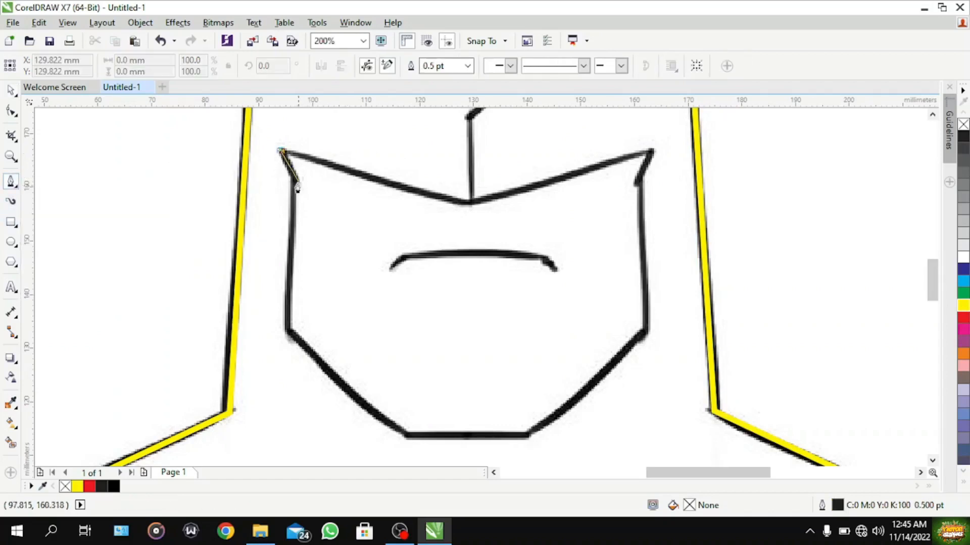
pyautogui.click(296, 180)
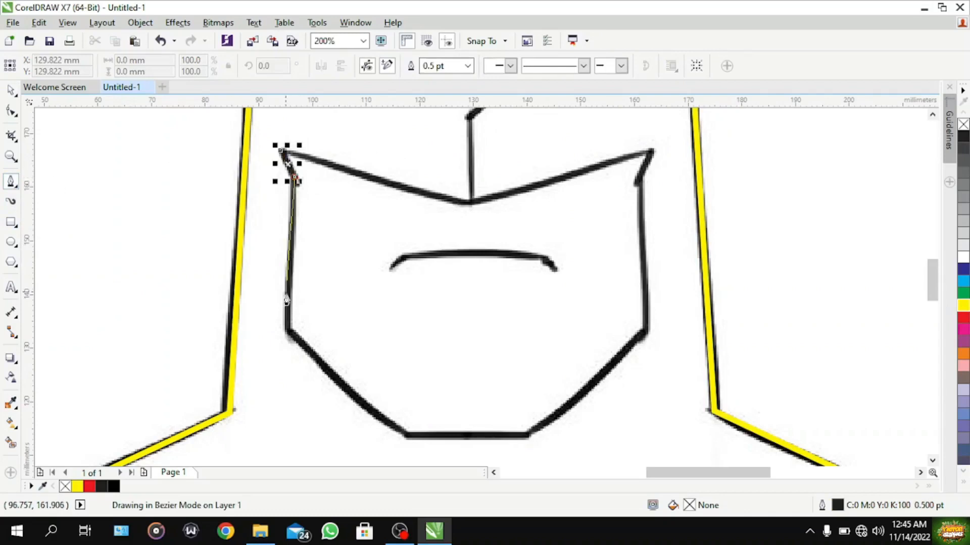
pyautogui.click(287, 335)
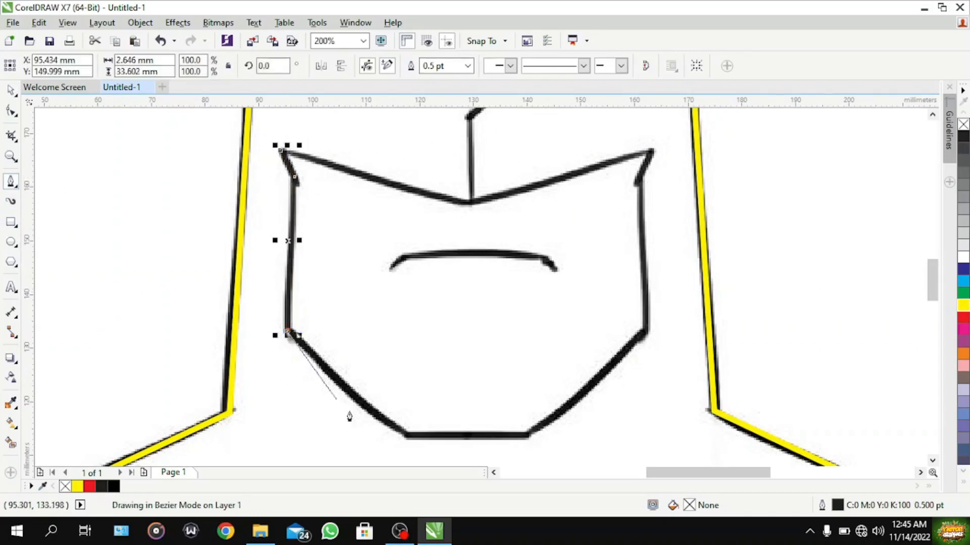
pyautogui.click(403, 436)
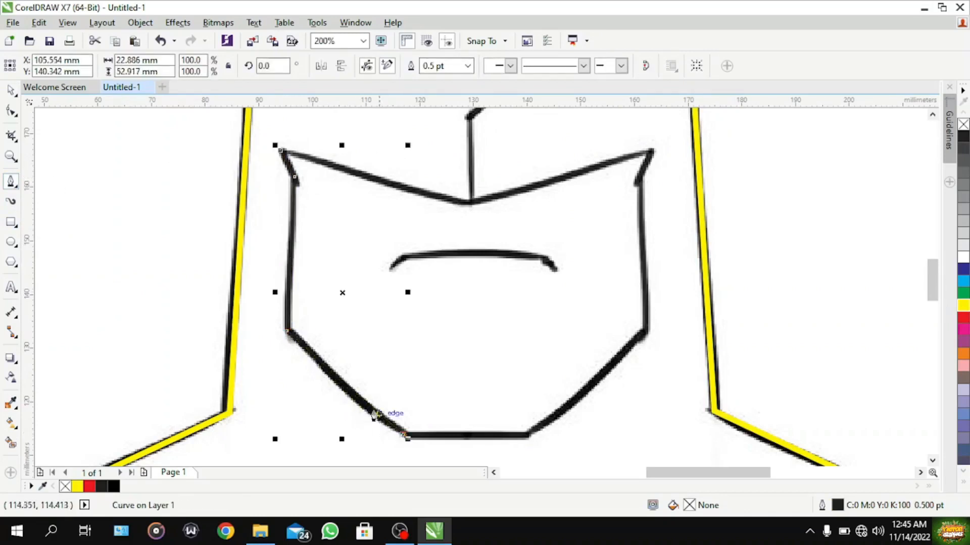
pyautogui.click(532, 437)
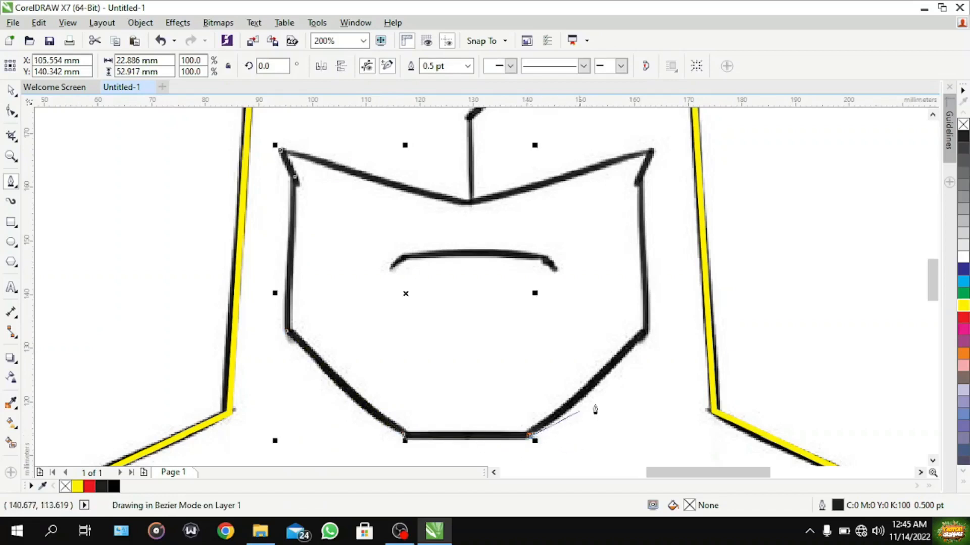
# Continue the face outline up the right jaw and cheek, through the nose base to its starting point, and colour the closed outline yellow
pyautogui.click(647, 334)
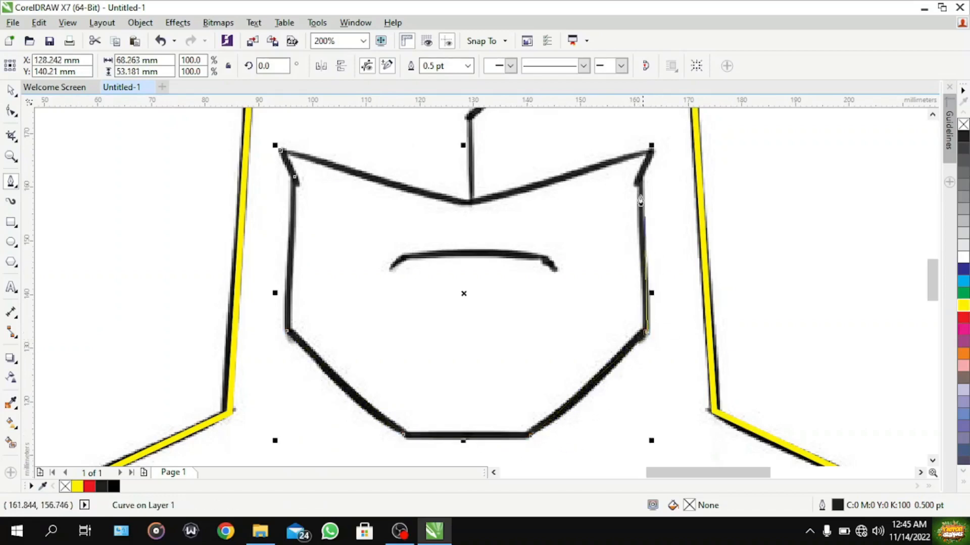
pyautogui.click(636, 183)
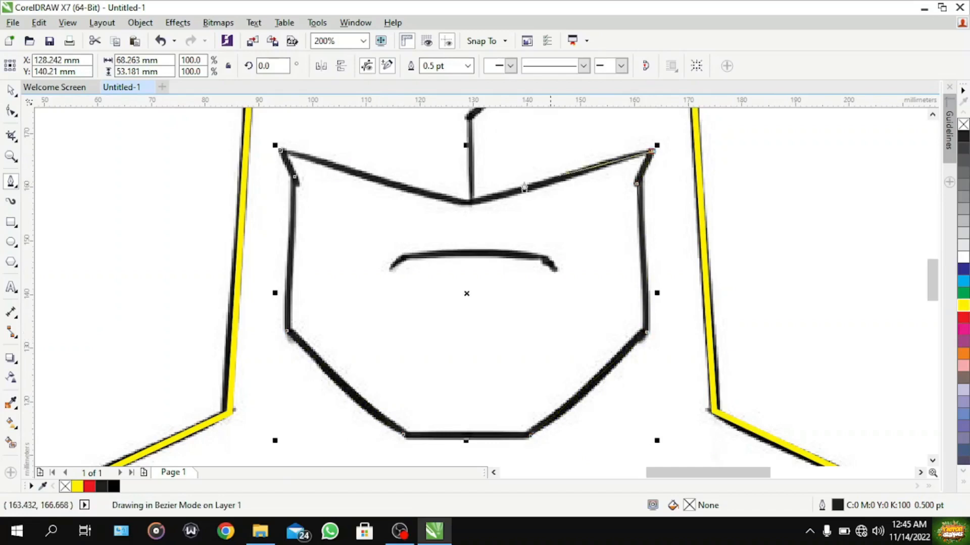
pyautogui.click(652, 150)
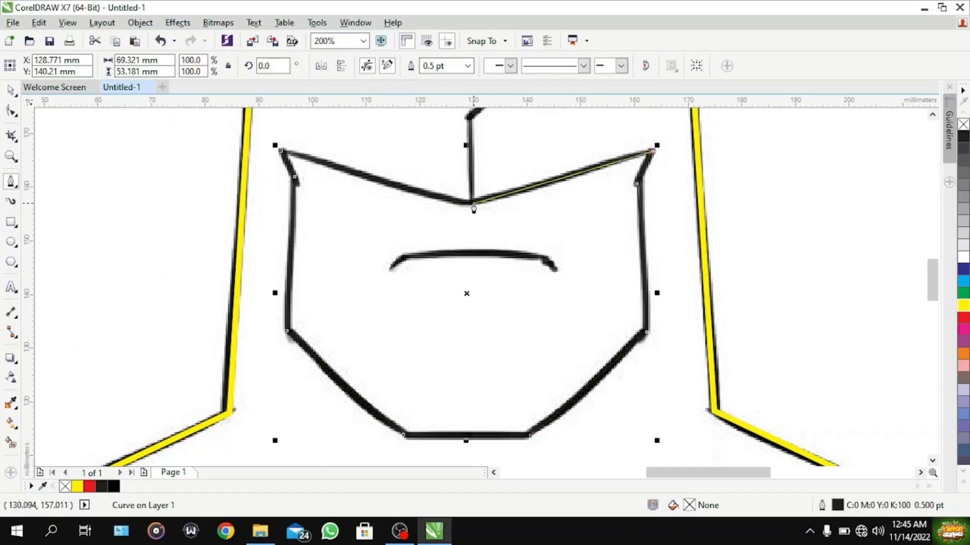
pyautogui.click(471, 205)
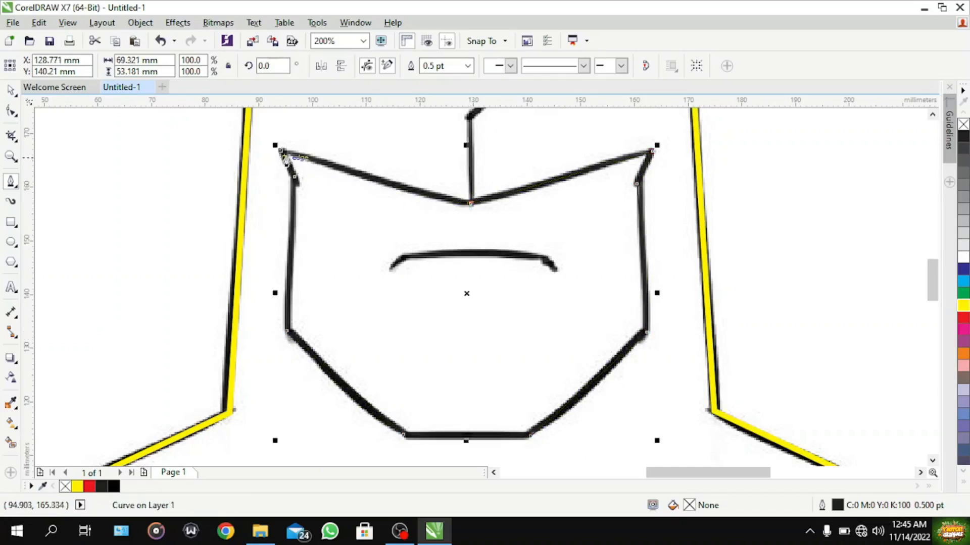
pyautogui.click(282, 153)
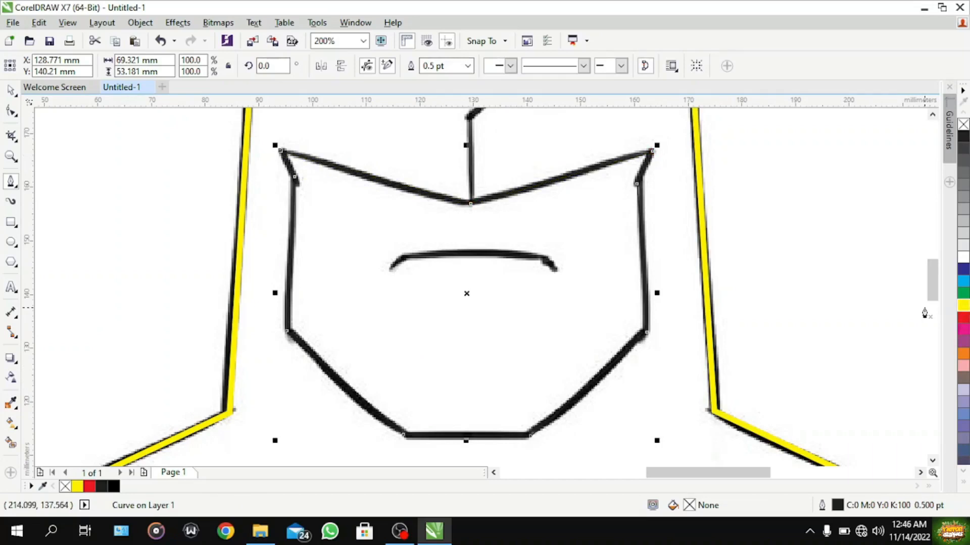
pyautogui.rightClick(963, 306)
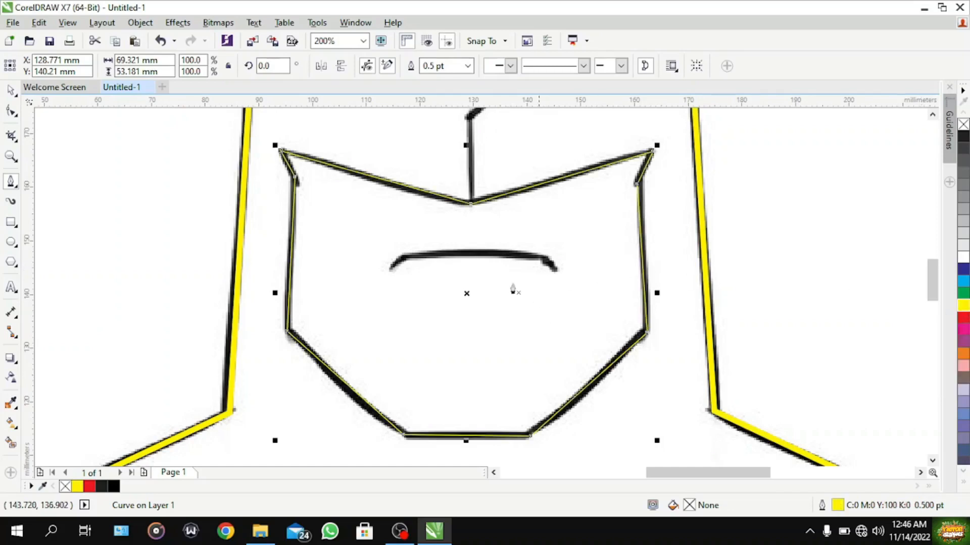
# Convert the left upper edge of the lower-face outline to a curve and bend it slightly upward
pyautogui.click(11, 111)
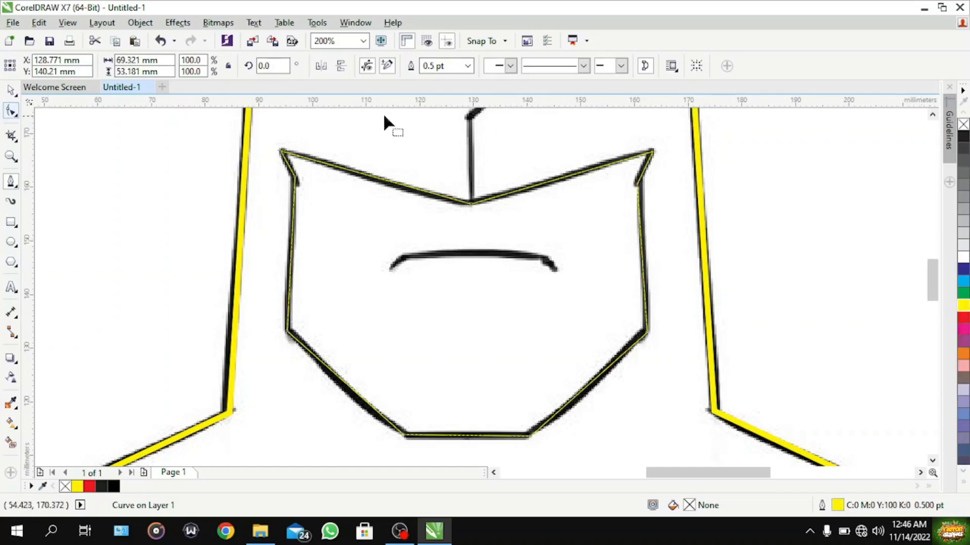
pyautogui.rightClick(397, 189)
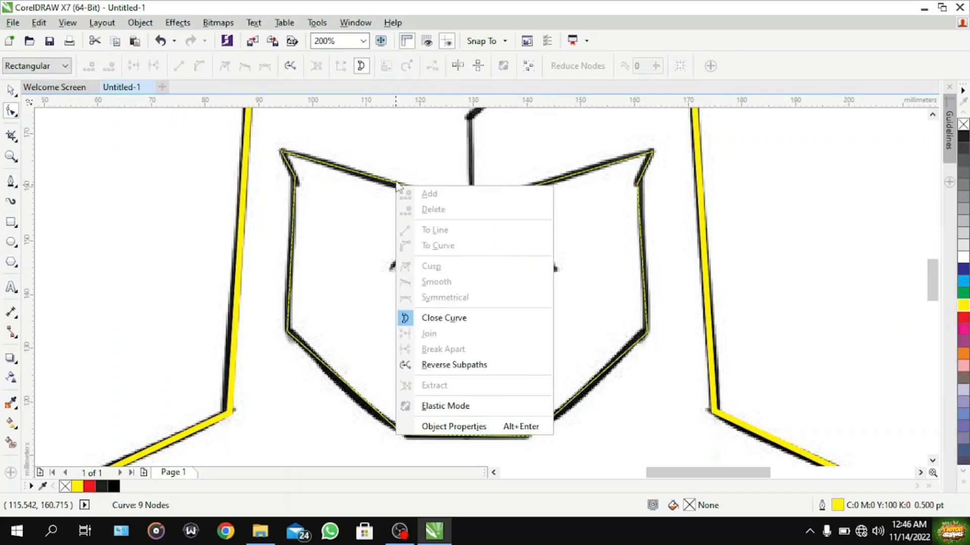
pyautogui.press('Escape')
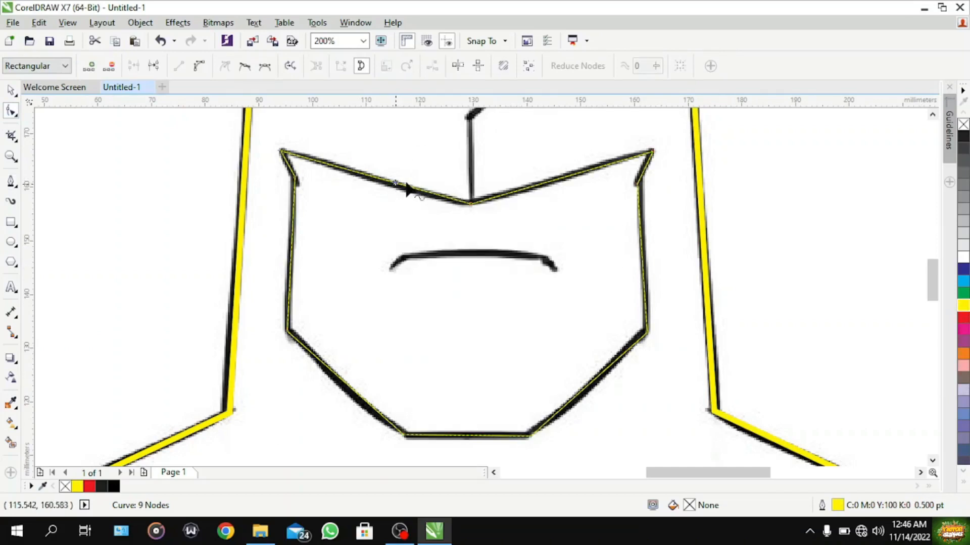
pyautogui.rightClick(396, 188)
pyautogui.click(419, 245)
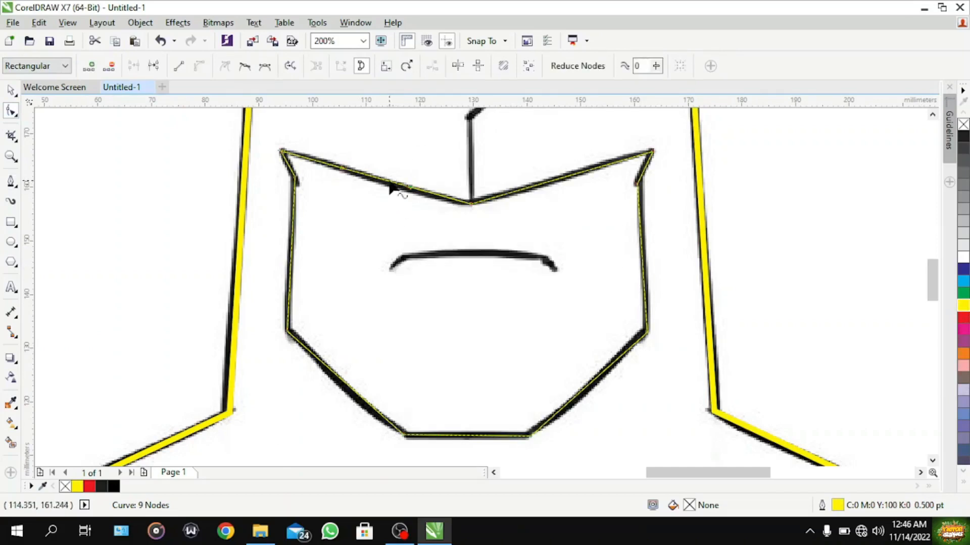
pyautogui.click(390, 181)
pyautogui.moveTo(393, 177); pyautogui.dragTo(394, 177)
# Convert the right upper edge of the lower-face outline to a curve and bend it slightly upward
pyautogui.rightClick(568, 174)
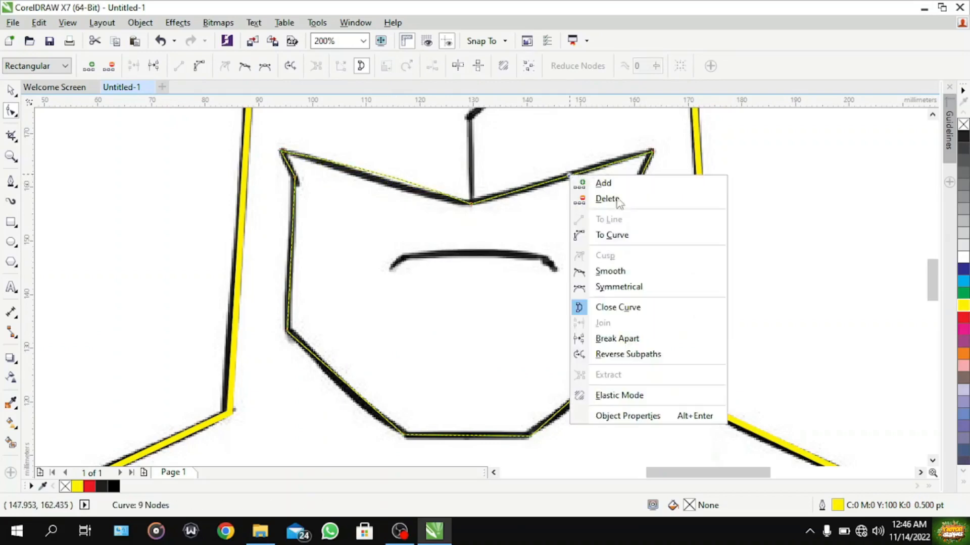
pyautogui.click(601, 230)
pyautogui.click(552, 181)
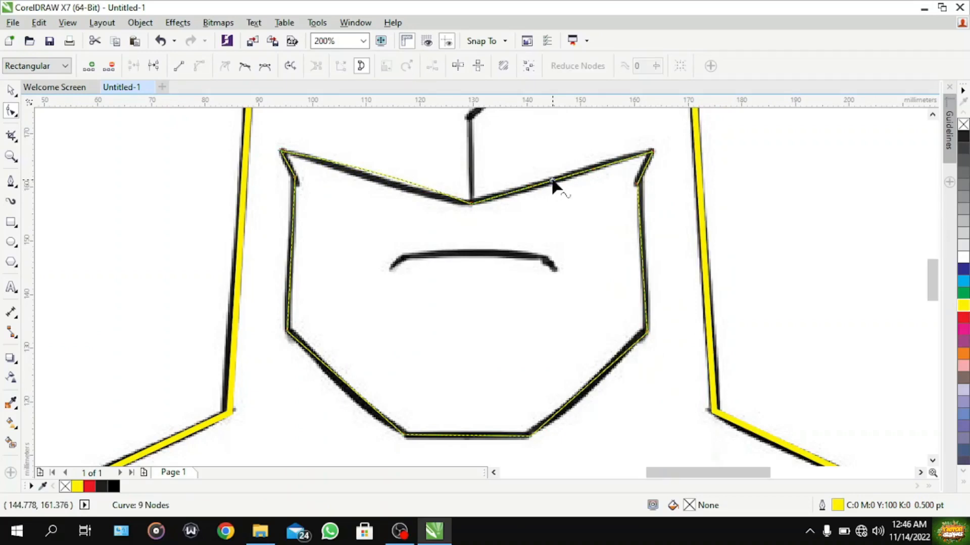
pyautogui.moveTo(553, 183); pyautogui.dragTo(554, 184)
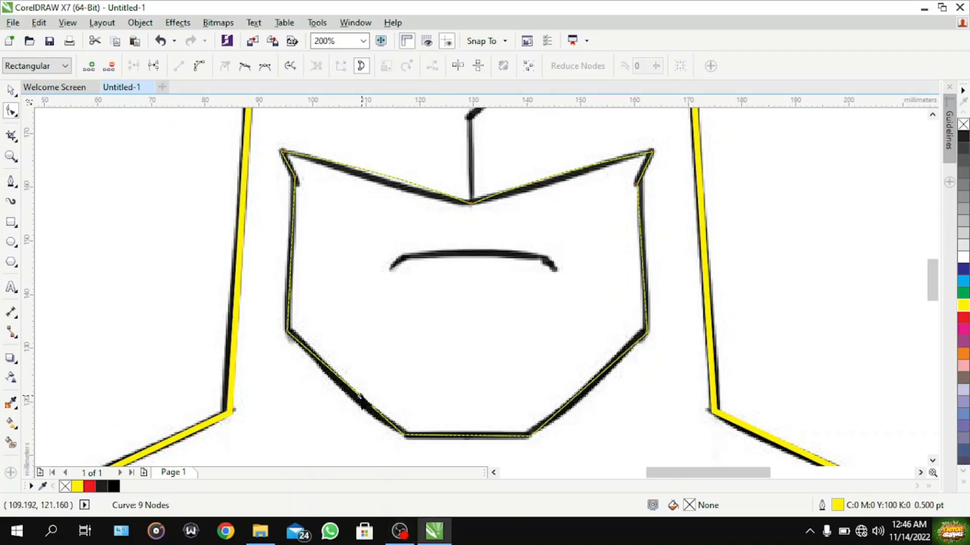
# Convert the slanted left jaw edge to a curve and bow it outward along the drawn jaw line
pyautogui.rightClick(360, 397)
pyautogui.click(429, 211)
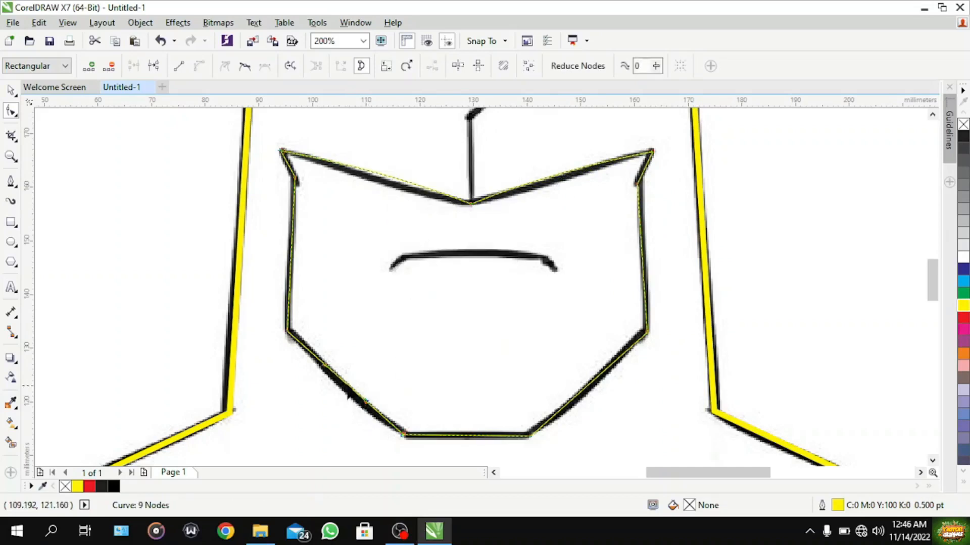
pyautogui.click(348, 391)
pyautogui.press('Left')
pyautogui.press('Down')
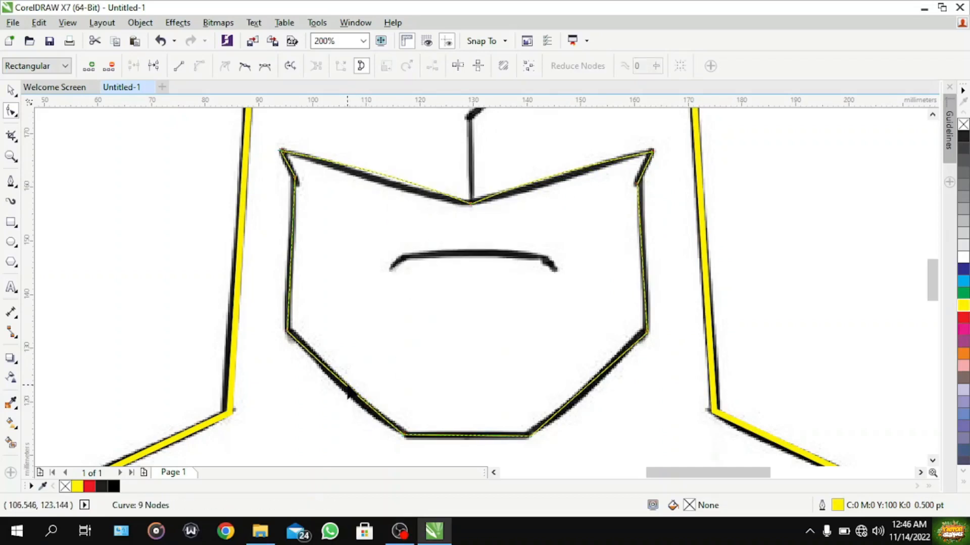
pyautogui.press('Left')
pyautogui.press('Left')
pyautogui.press('Left')
pyautogui.press('Left')
pyautogui.press('Left')
pyautogui.press('Left')
pyautogui.press('Left')
pyautogui.press('Left')
pyautogui.press('Left')
pyautogui.press('Left')
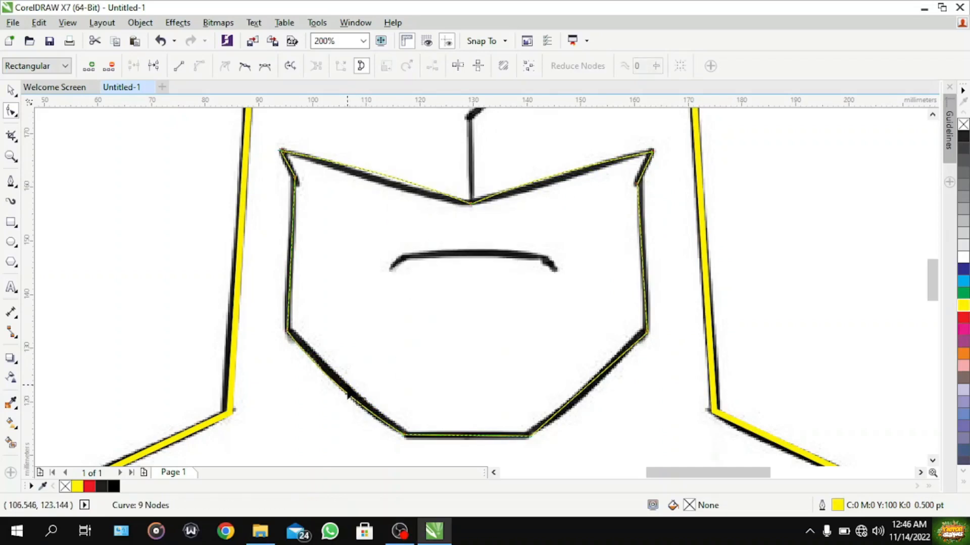
# Convert the slanted right jaw edge to a curve and bow it outward to mirror the left jaw
pyautogui.rightClick(589, 387)
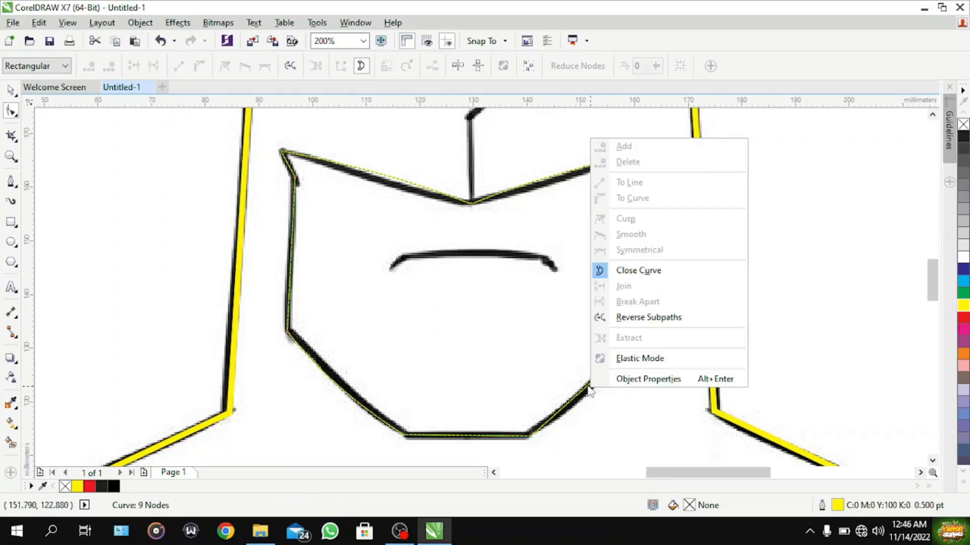
pyautogui.click(588, 387)
pyautogui.rightClick(586, 386)
pyautogui.click(665, 198)
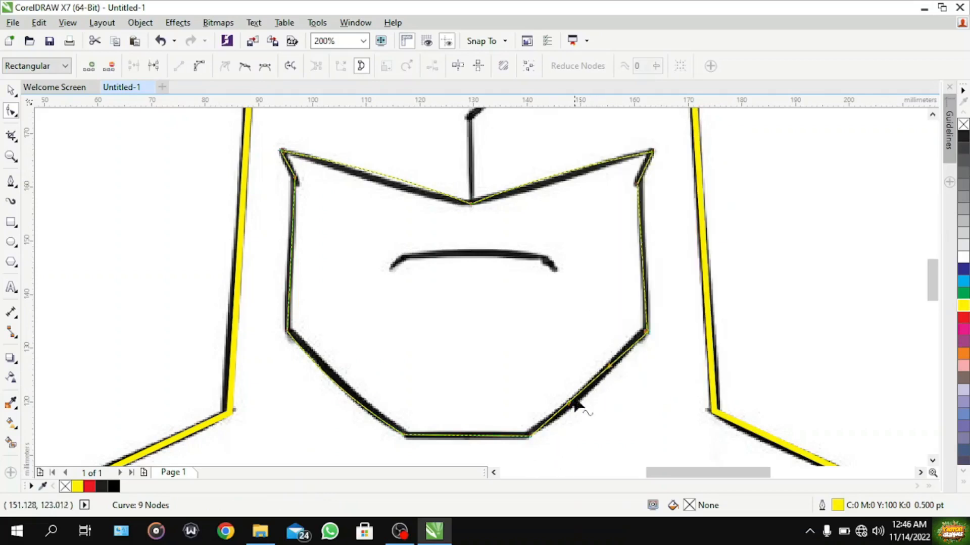
pyautogui.click(583, 389)
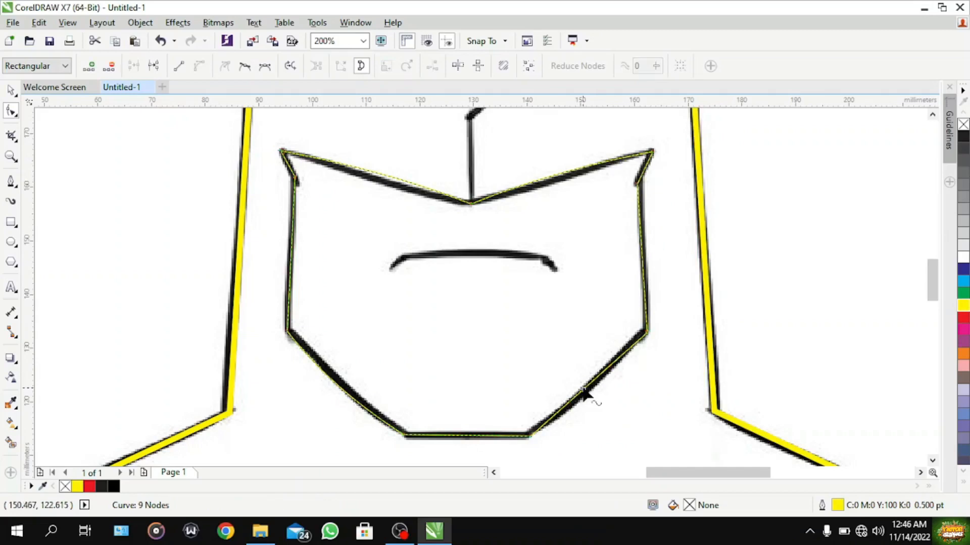
pyautogui.press('Right')
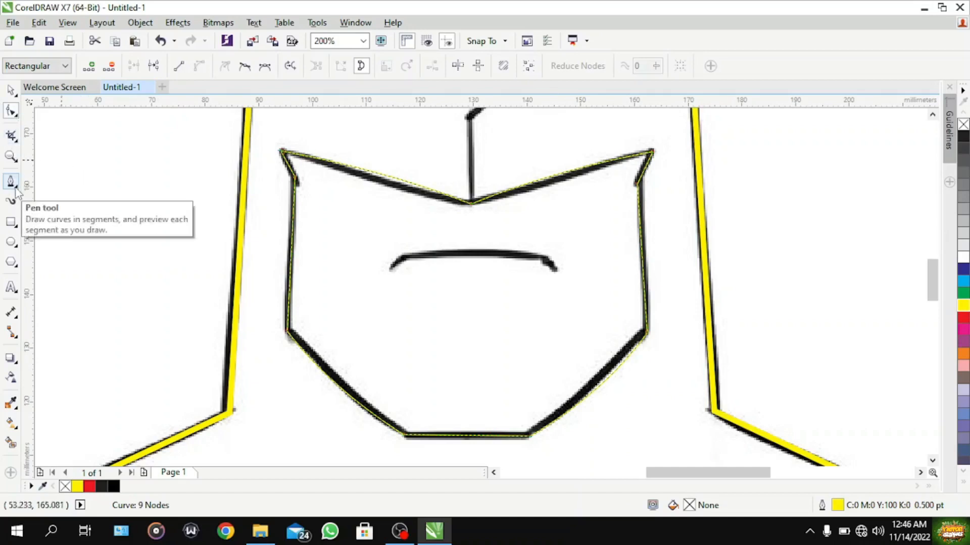
# Trace the mouth with the 2-Point Line tool as one connected open line about 31 mm wide and 3 mm high
pyautogui.press('space')
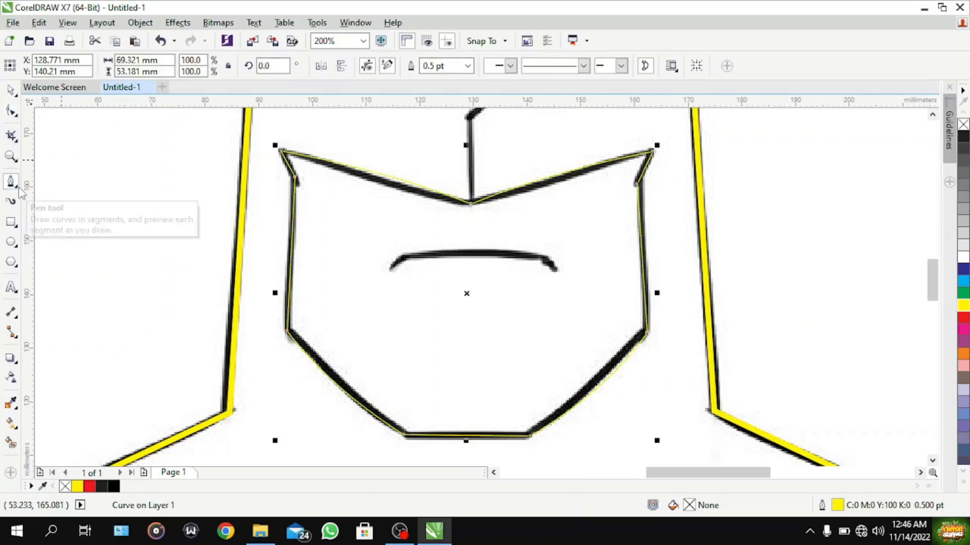
pyautogui.click(18, 188)
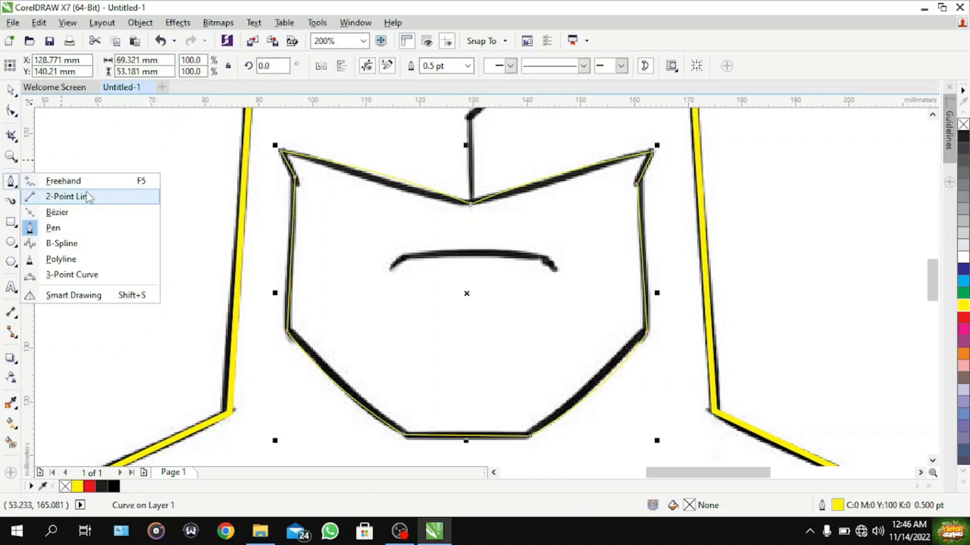
pyautogui.click(90, 196)
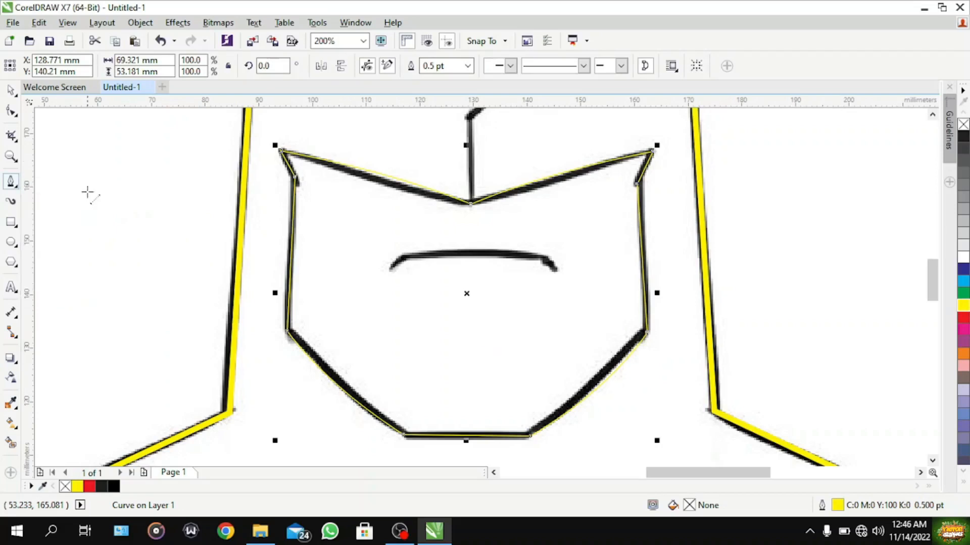
pyautogui.moveTo(388, 273); pyautogui.dragTo(556, 271)
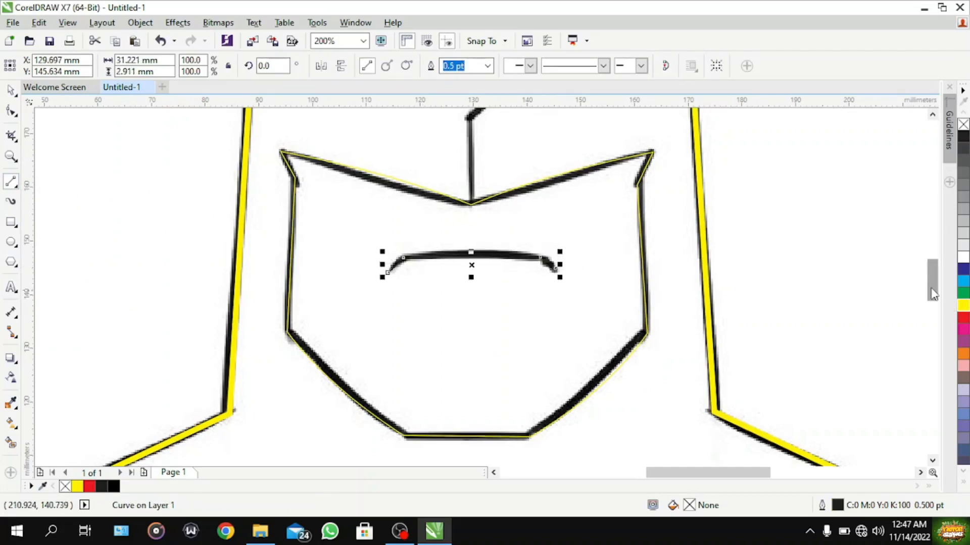
# Trace the nose line from the nose base up to its slanted tip, about 20.5 mm high, and colour the nose and mouth lines yellow
pyautogui.scroll(3, 875, 293)
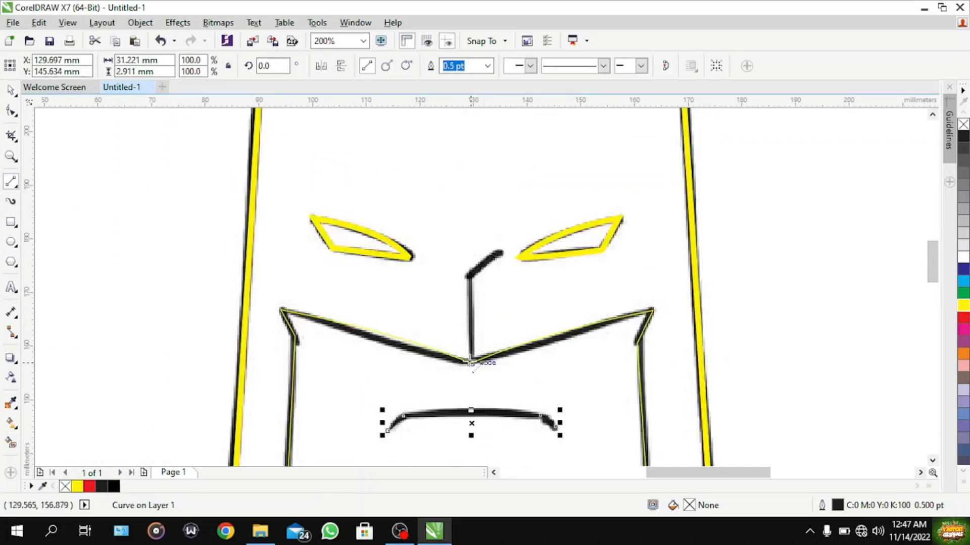
pyautogui.moveTo(471, 362)
pyautogui.mouseDown()
pyautogui.moveTo(480, 324)
pyautogui.moveTo(470, 276)
pyautogui.moveTo(500, 253)
pyautogui.mouseUp()
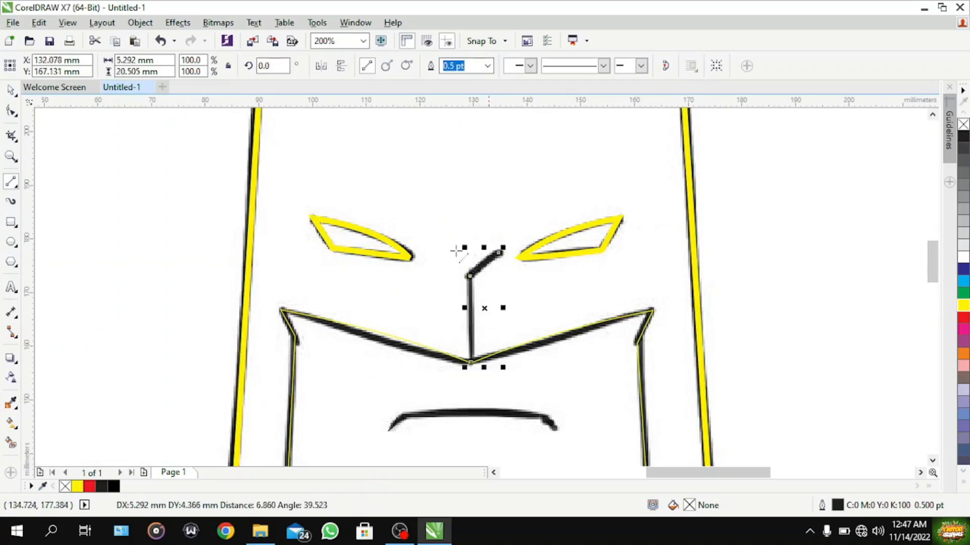
pyautogui.rightClick(964, 309)
pyautogui.scroll(-3, 471, 338)
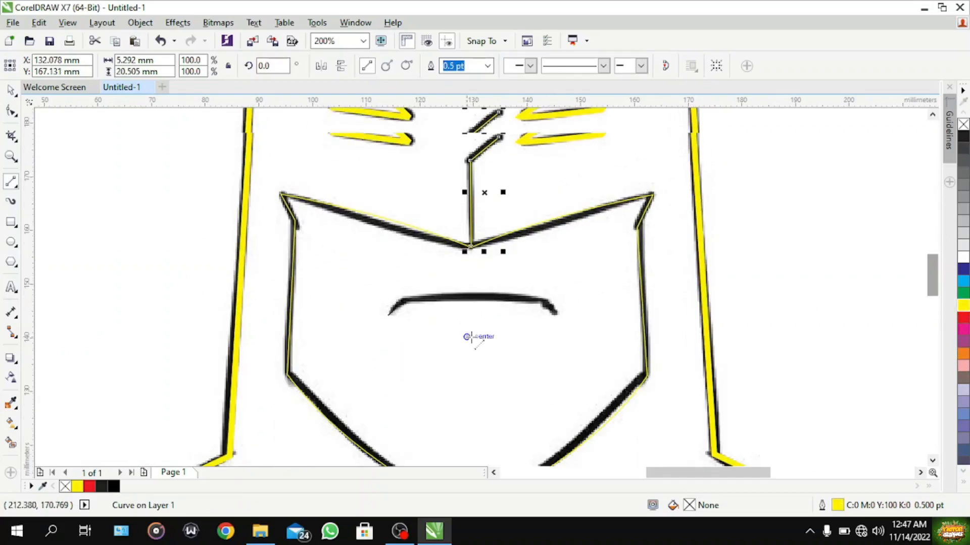
pyautogui.click(483, 293)
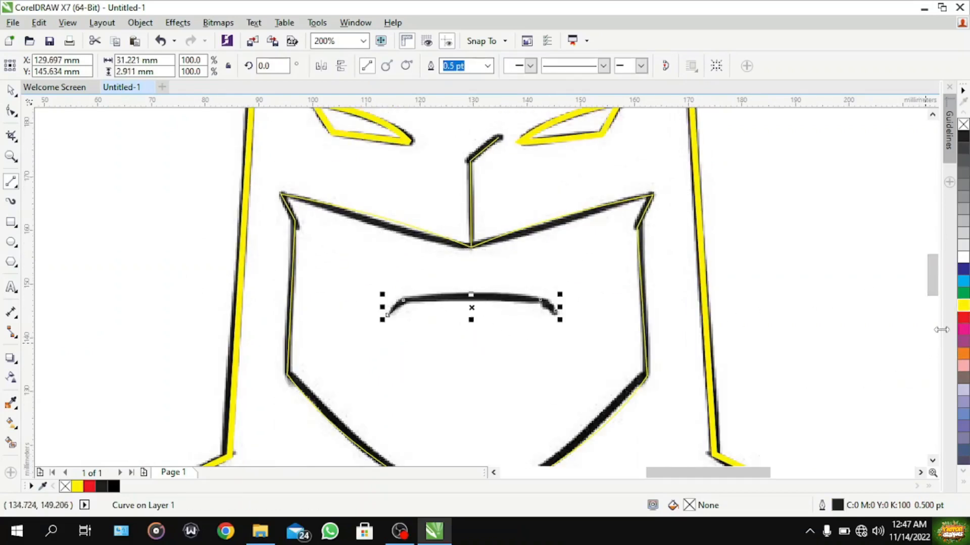
pyautogui.rightClick(964, 305)
pyautogui.scroll(1, 929, 290)
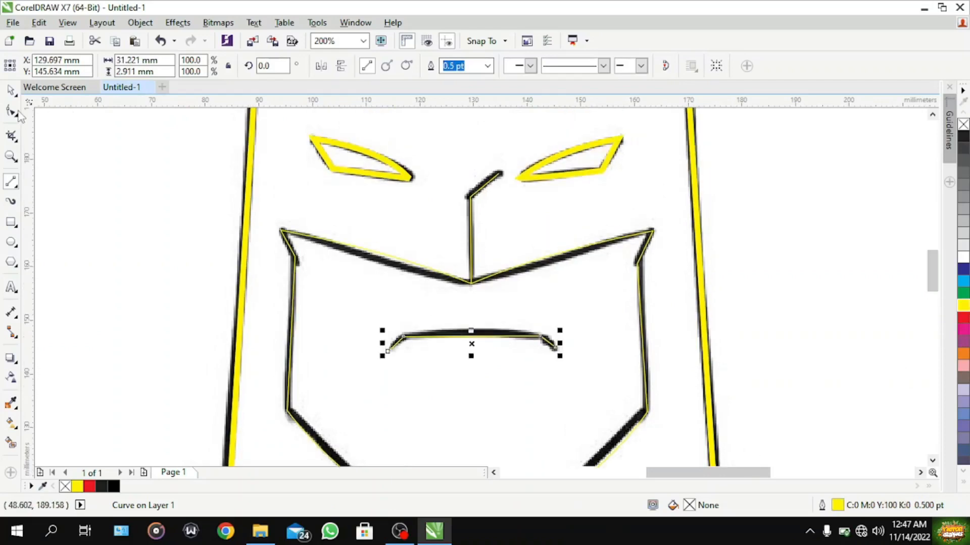
# Convert the long middle segment of the mouth line to a curve and arch it upward to match the drawing
pyautogui.click(11, 90)
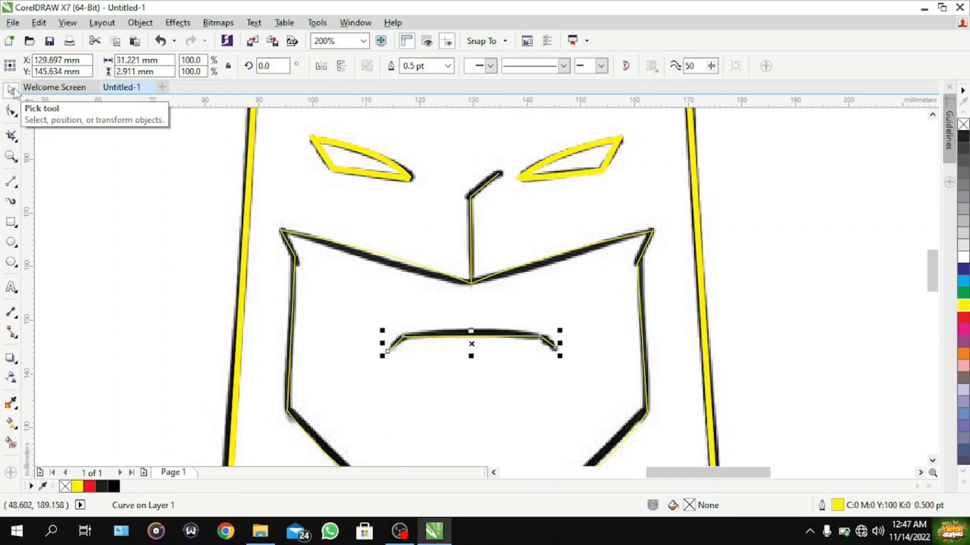
pyautogui.press('XF86MonBrightnessUp')
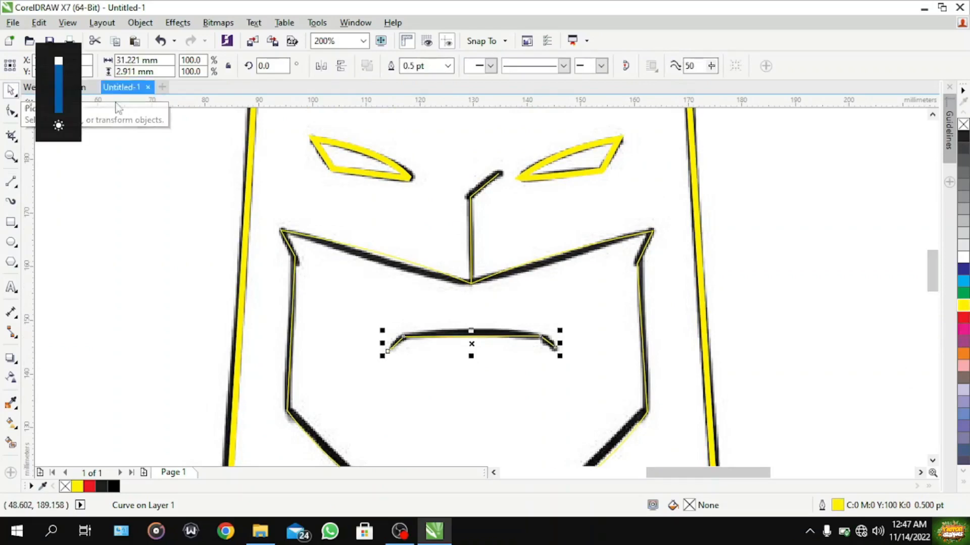
pyautogui.click(11, 112)
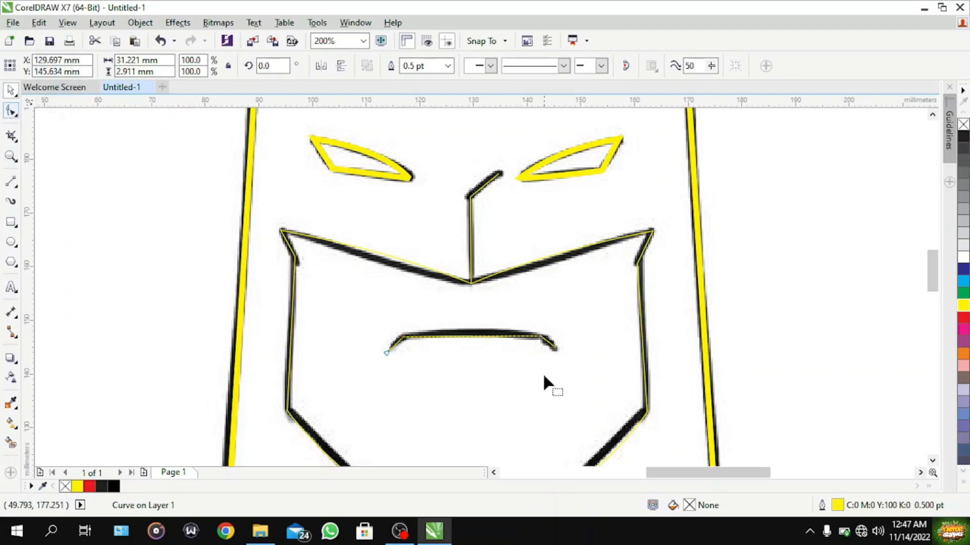
pyautogui.rightClick(480, 337)
pyautogui.click(535, 147)
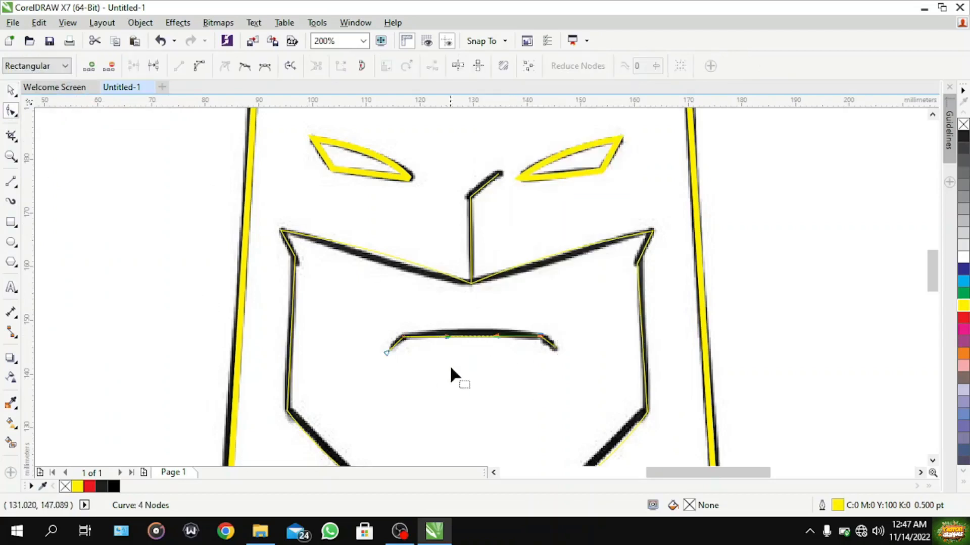
pyautogui.click(470, 337)
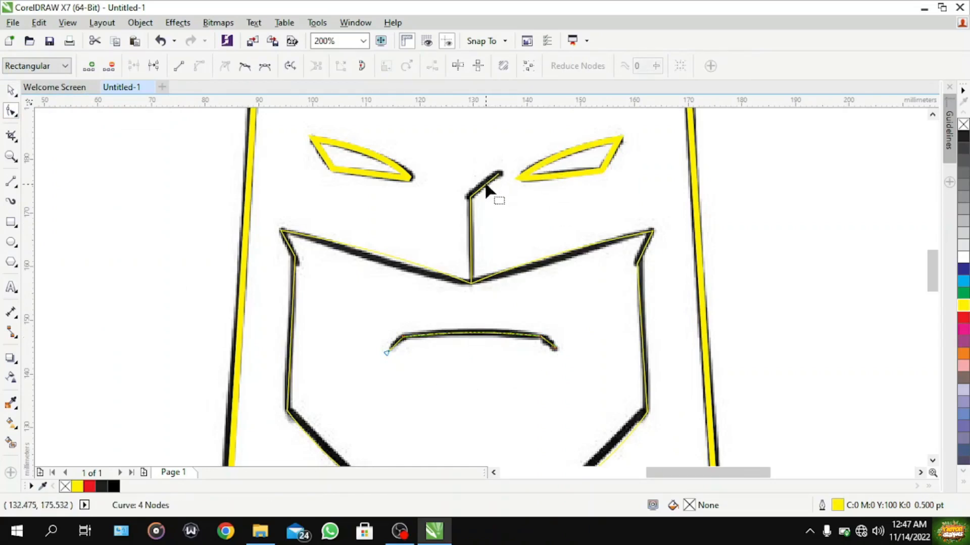
# Convert the slanted upper segment of the nose line to a curve and bend it along the drawn stroke
pyautogui.click(487, 190)
pyautogui.rightClick(485, 186)
pyautogui.click(547, 250)
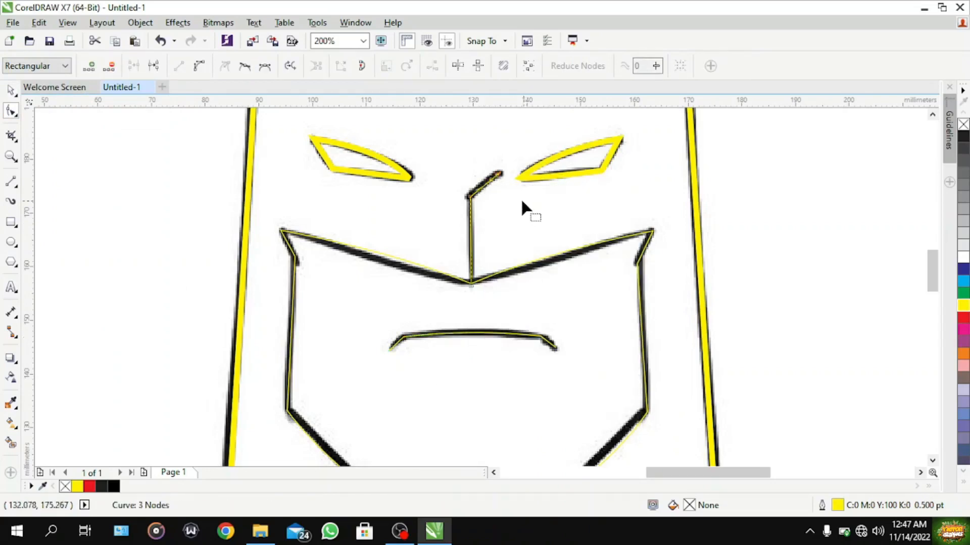
pyautogui.scroll(2, 483, 192)
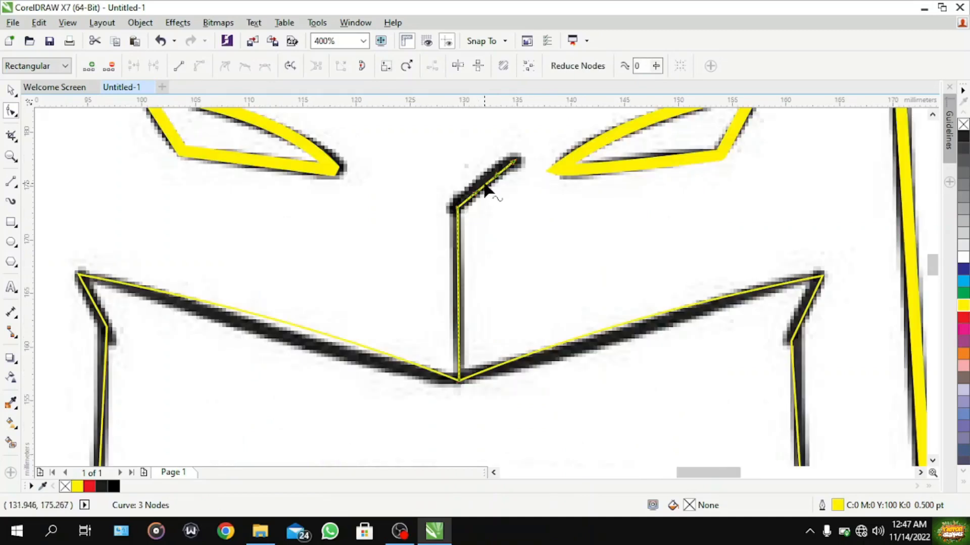
pyautogui.click(485, 188)
pyautogui.moveTo(485, 186); pyautogui.dragTo(486, 189)
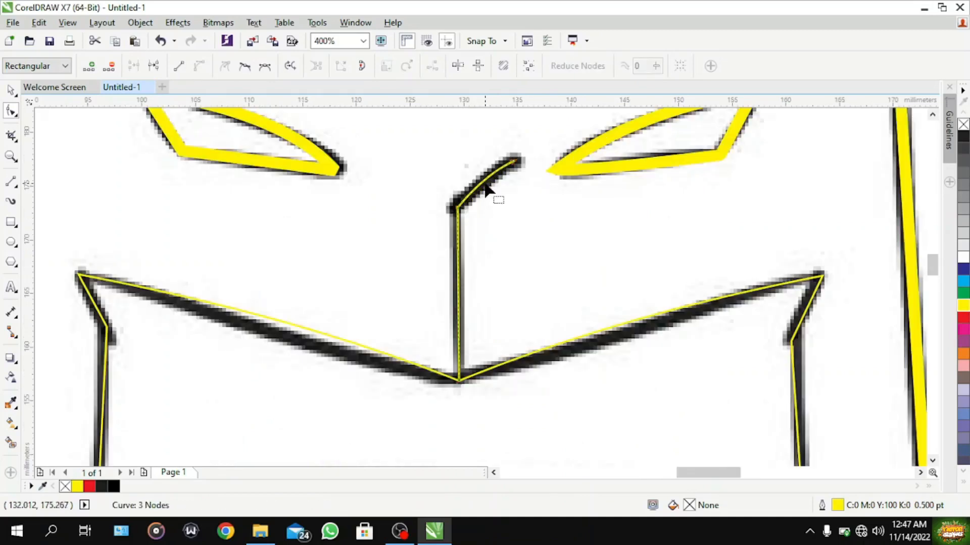
pyautogui.scroll(-2, 519, 229)
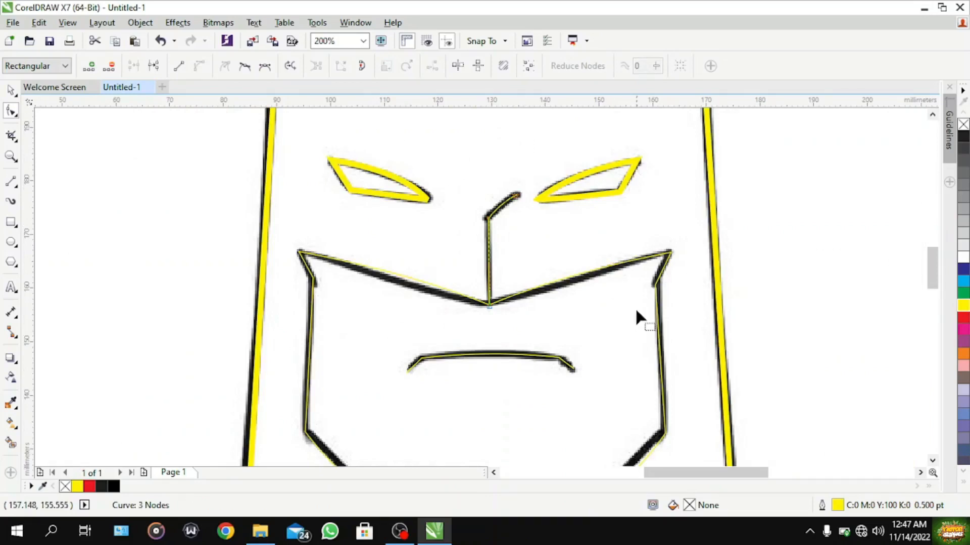
# Set the nose line's outline width to 3.0 pt
pyautogui.click(10, 92)
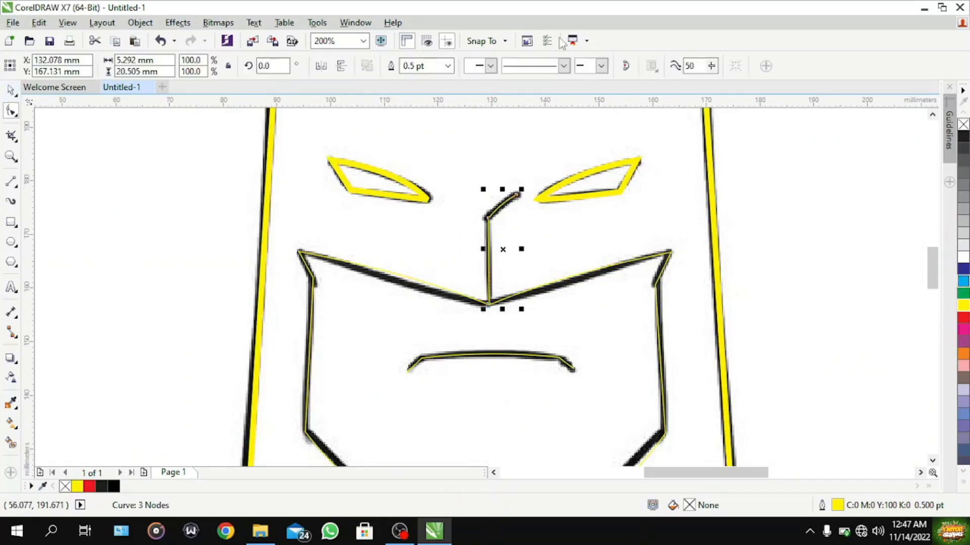
pyautogui.click(448, 66)
pyautogui.click(434, 160)
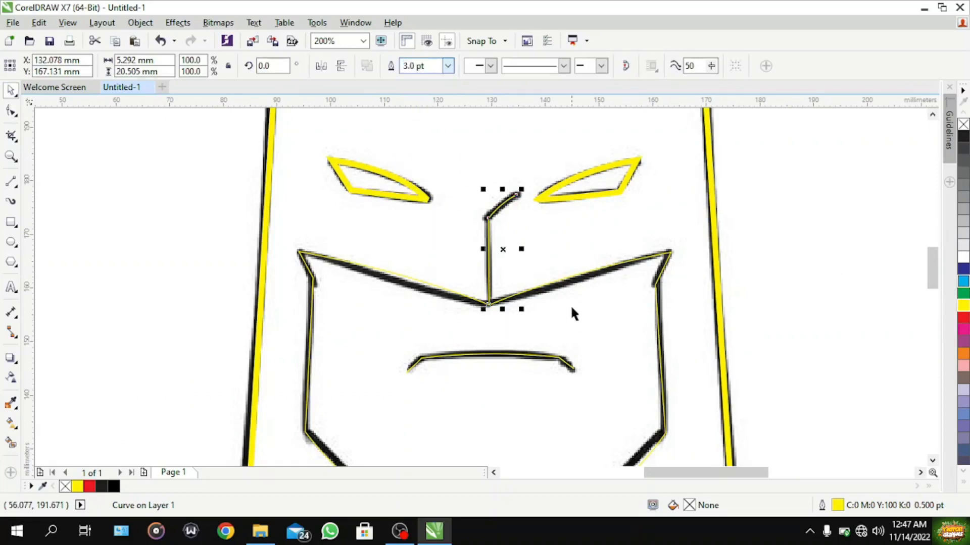
pyautogui.click(448, 66)
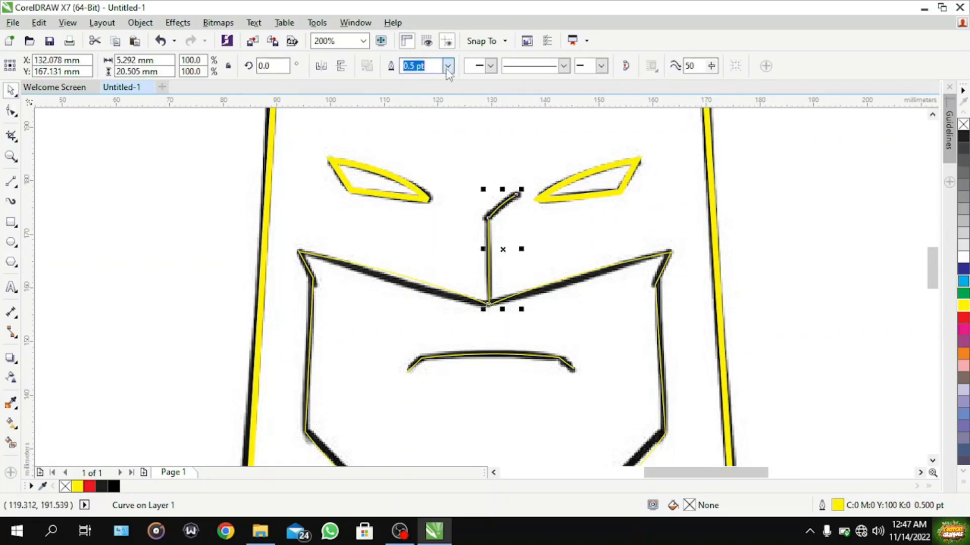
pyautogui.click(426, 155)
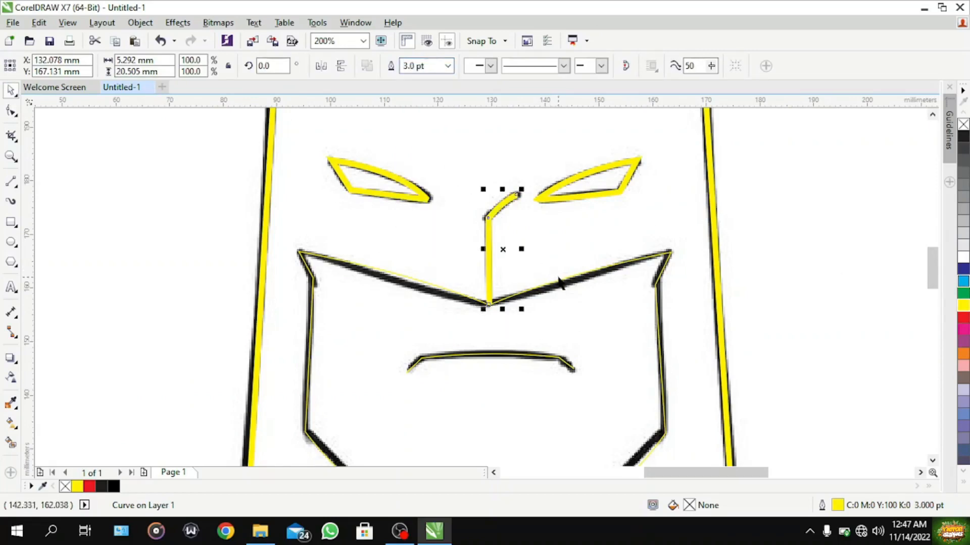
# Set the outline widths of the lower-face shape and the mouth line to 3.0 pt
pyautogui.click(558, 282)
pyautogui.click(447, 67)
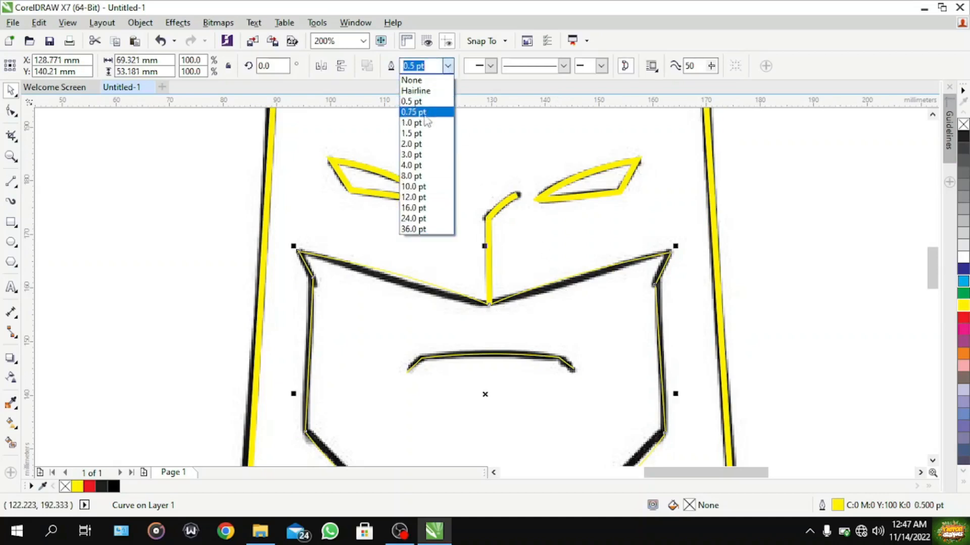
pyautogui.click(415, 156)
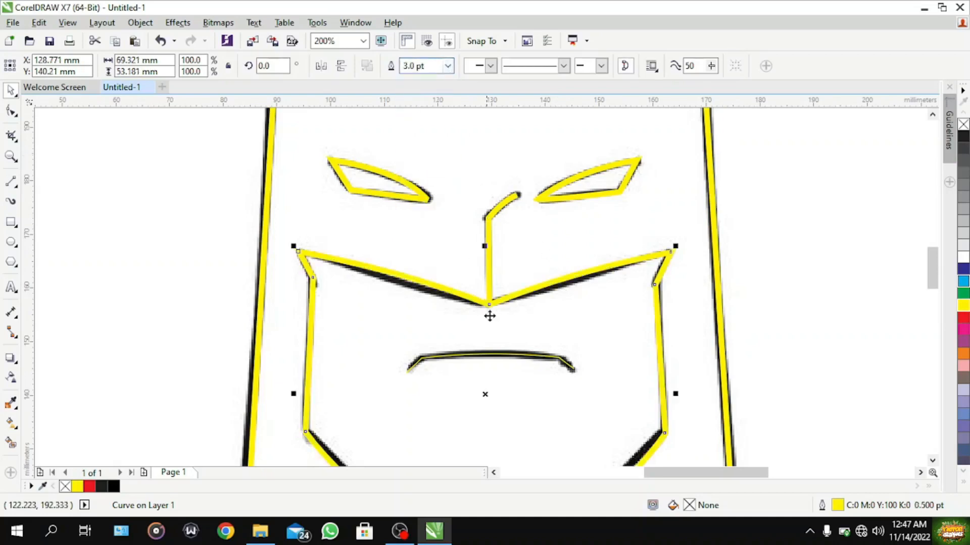
pyautogui.click(518, 363)
pyautogui.click(448, 66)
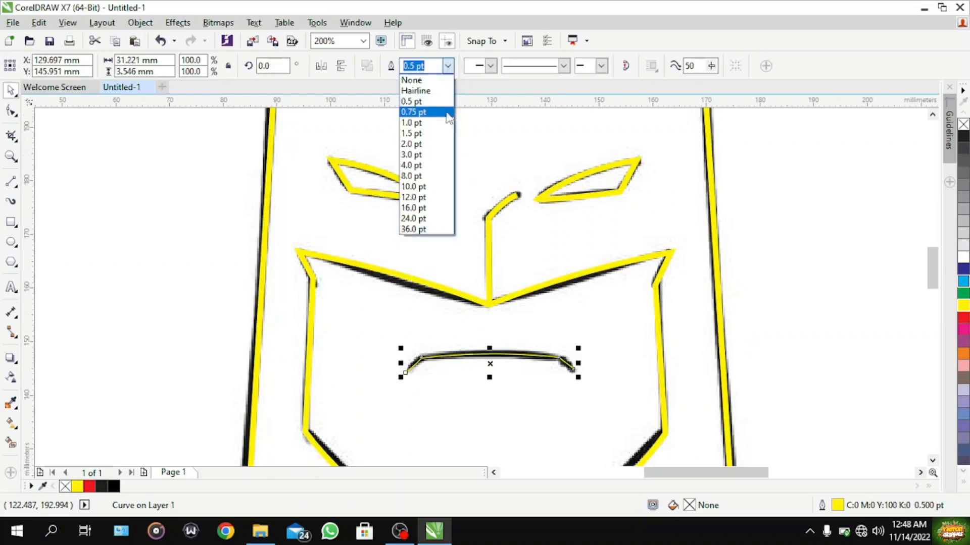
pyautogui.click(430, 154)
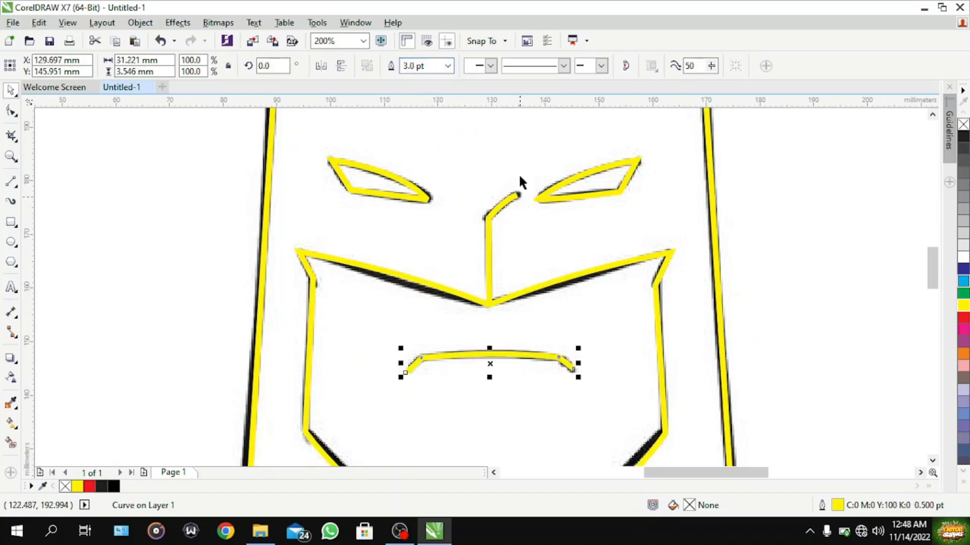
# Delete the imported Batman bitmap from behind the traced yellow outlines
pyautogui.hotkey('shift', 'F4')
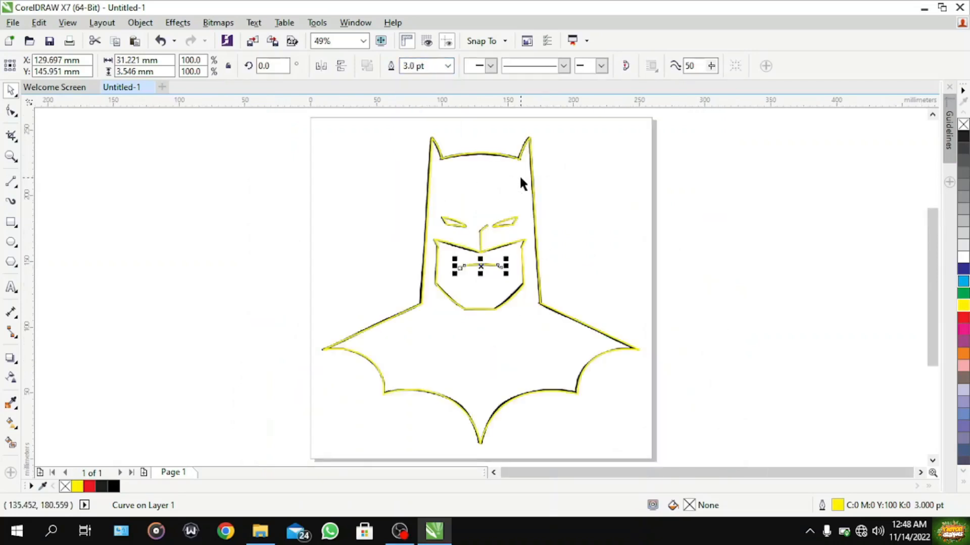
pyautogui.click(580, 160)
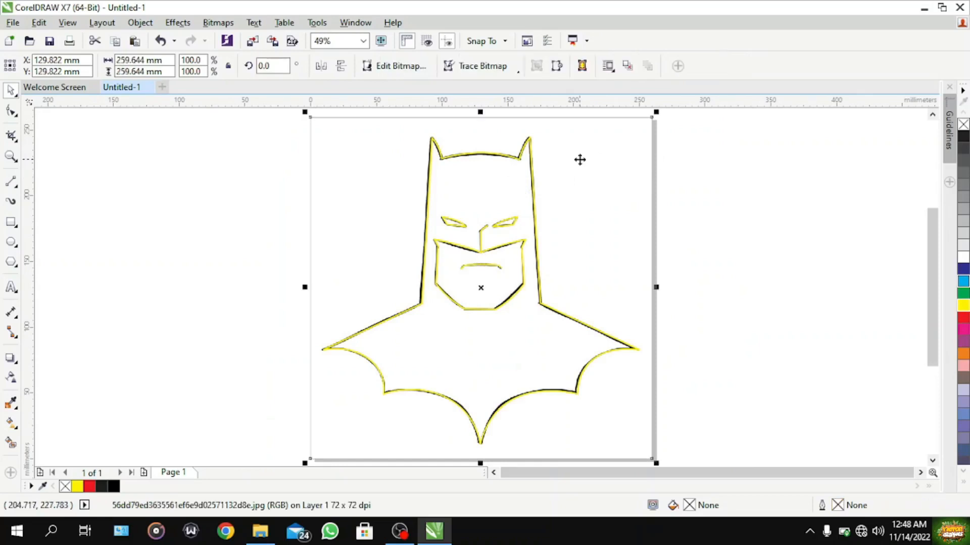
pyautogui.press('Delete')
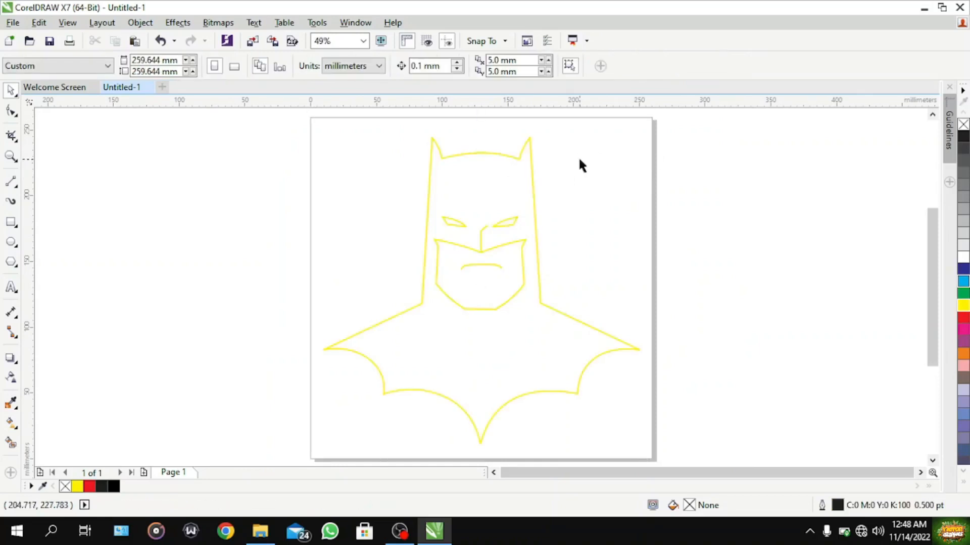
# Fill the outer Batman silhouette with black, C:100 M:100 Y:100 K:100
pyautogui.click(565, 334)
pyautogui.scroll(-15, 963, 329)
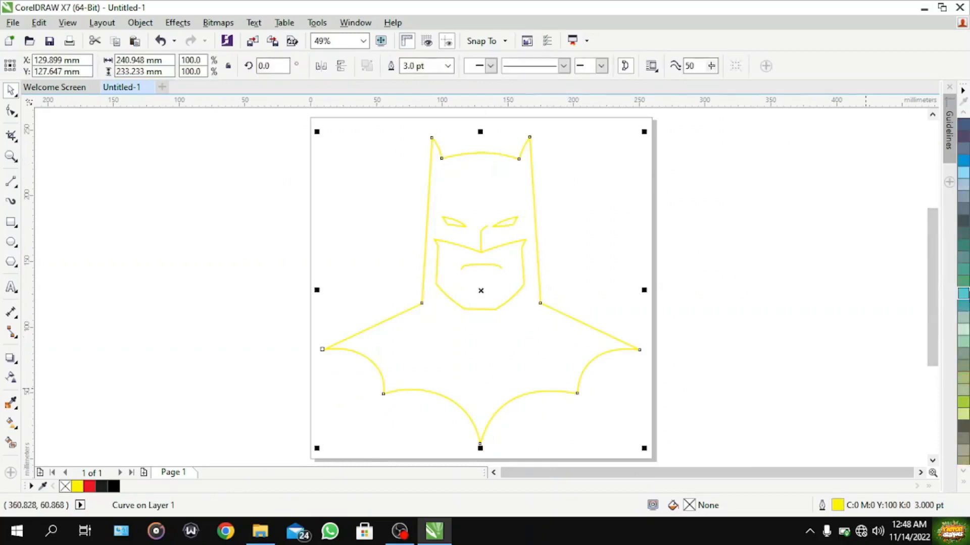
pyautogui.scroll(-1, 963, 329)
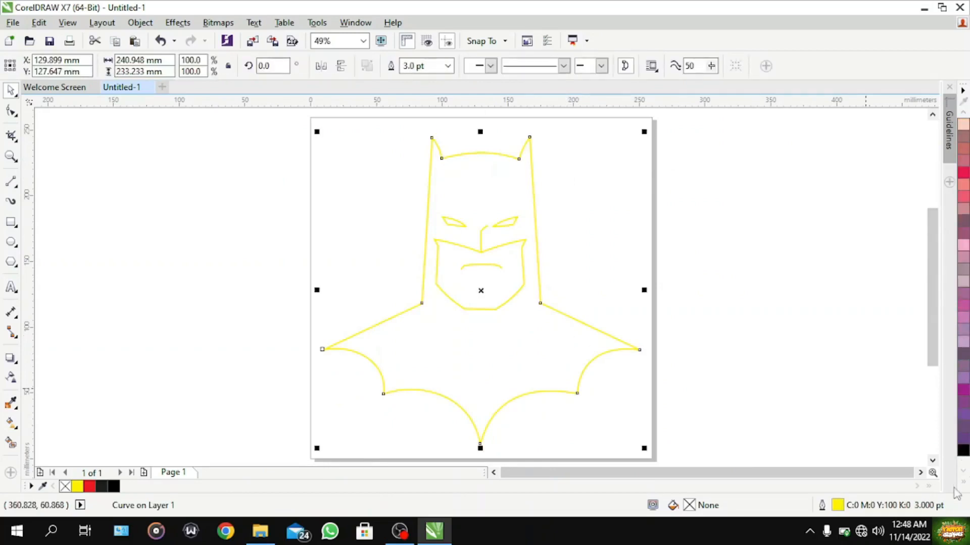
pyautogui.click(963, 449)
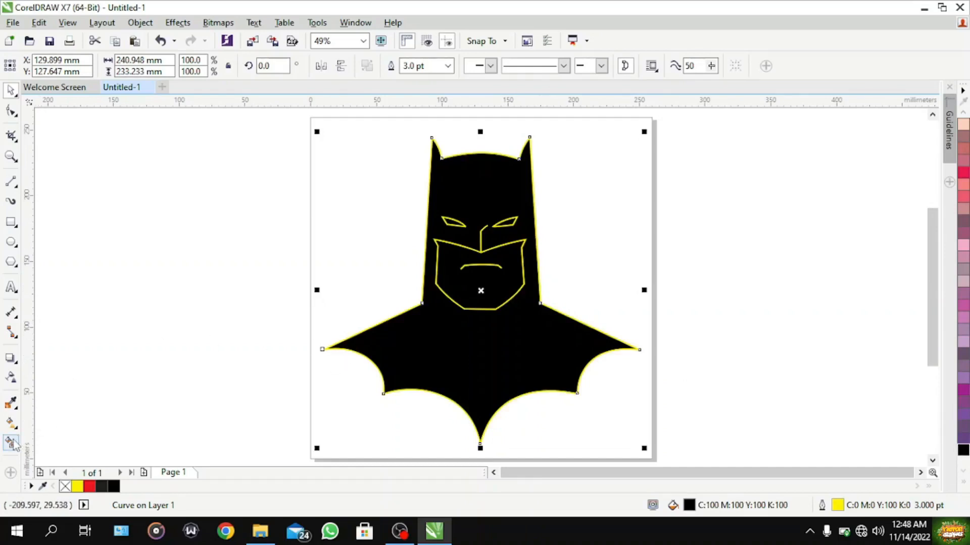
# Create filled shapes inside both eyes with Smart Fill and colour them white
pyautogui.click(504, 222)
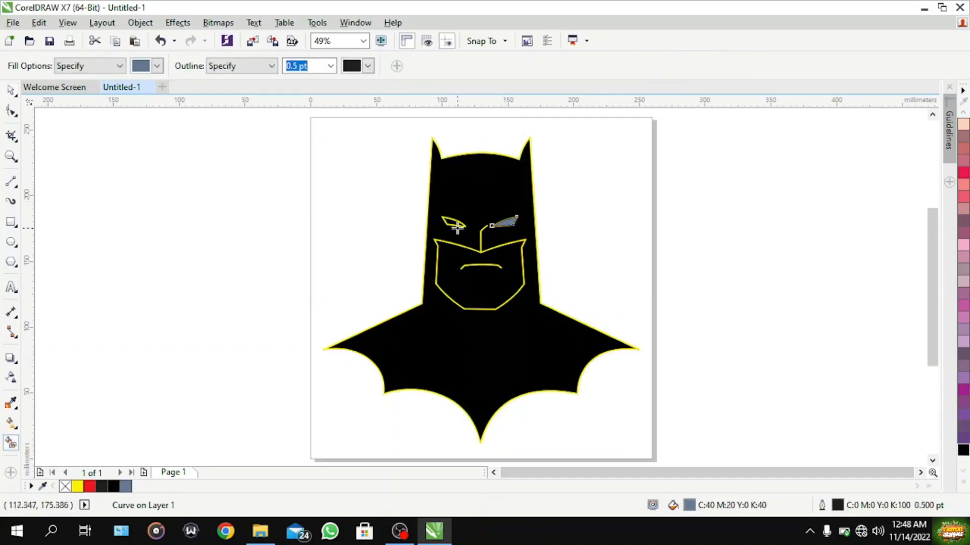
pyautogui.click(453, 222)
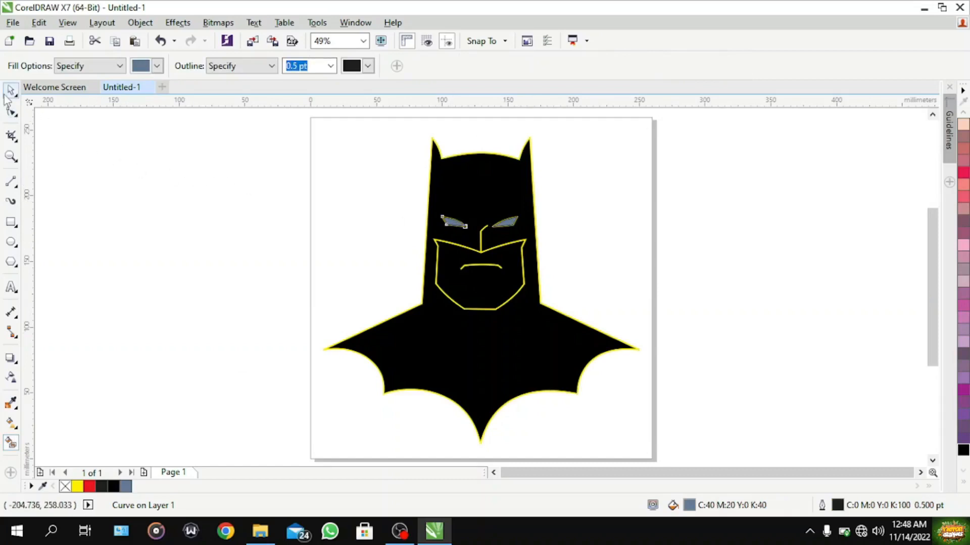
pyautogui.press('space')
pyautogui.scroll(10, 964, 192)
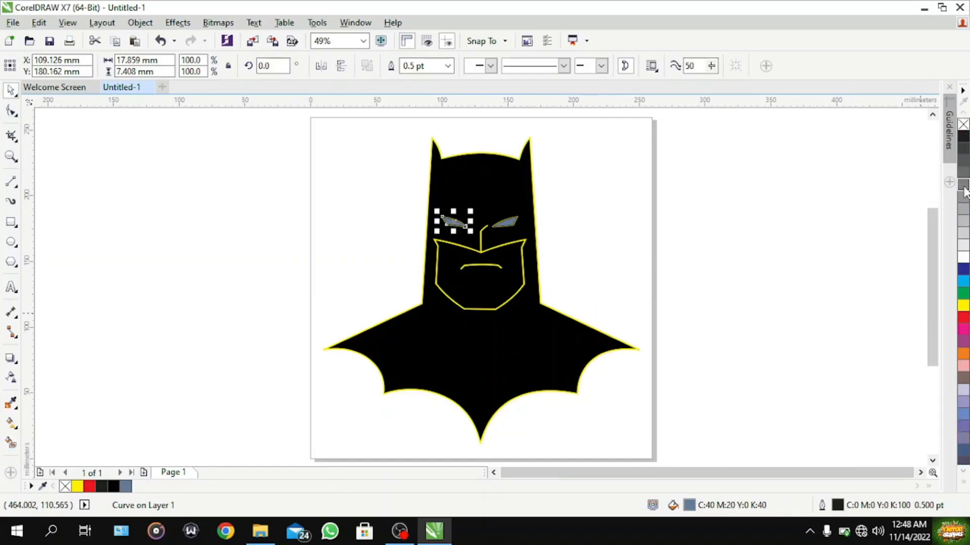
pyautogui.click(964, 257)
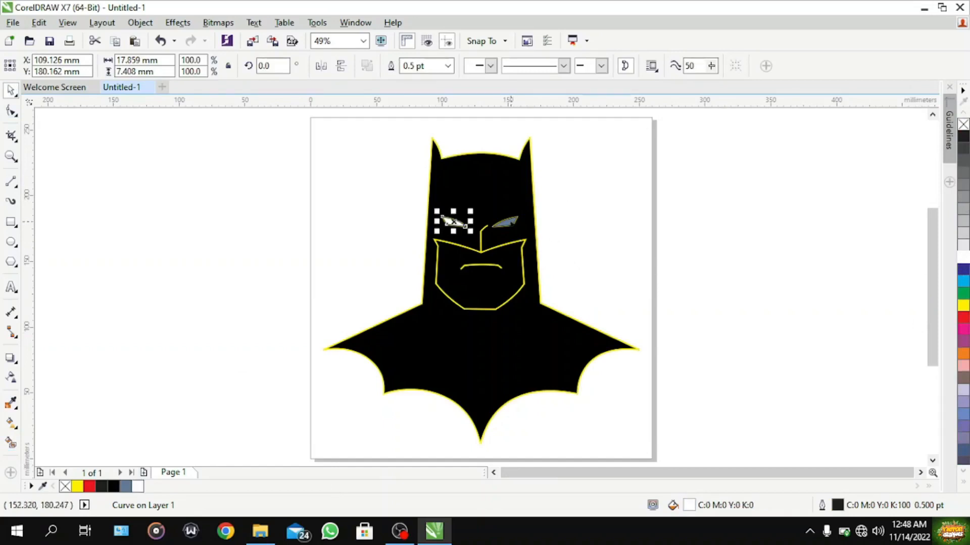
pyautogui.press('Tab')
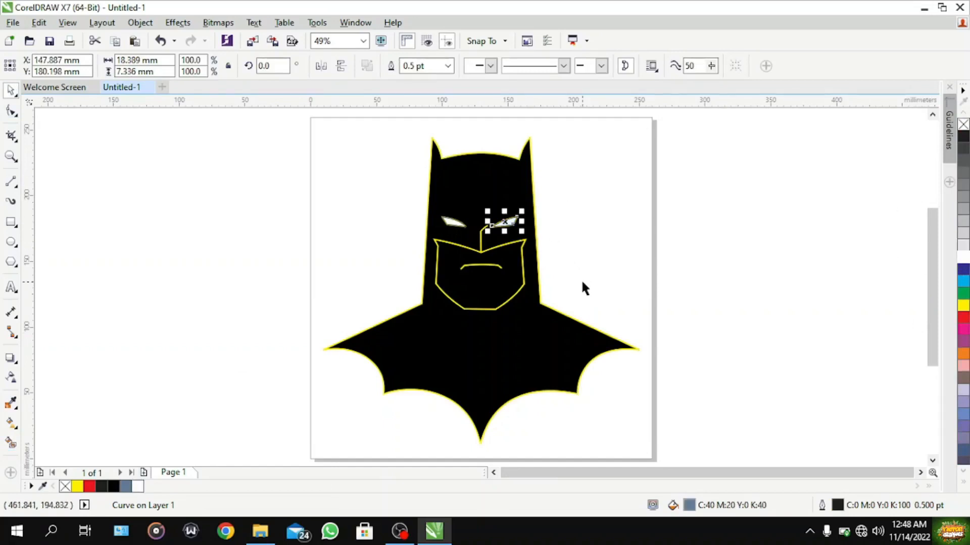
pyautogui.click(580, 275)
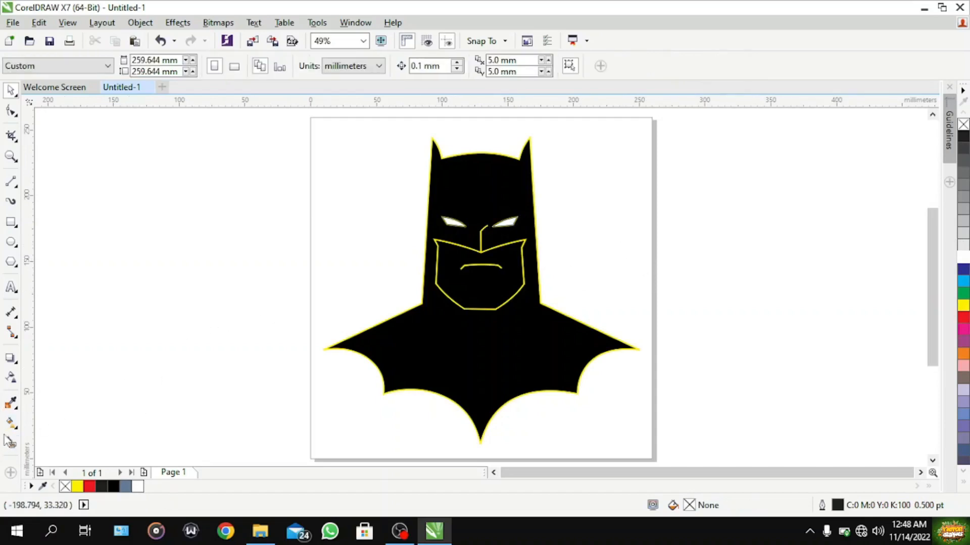
# Create a filled shape over the lower face with Smart Fill and colour it white
pyautogui.click(489, 284)
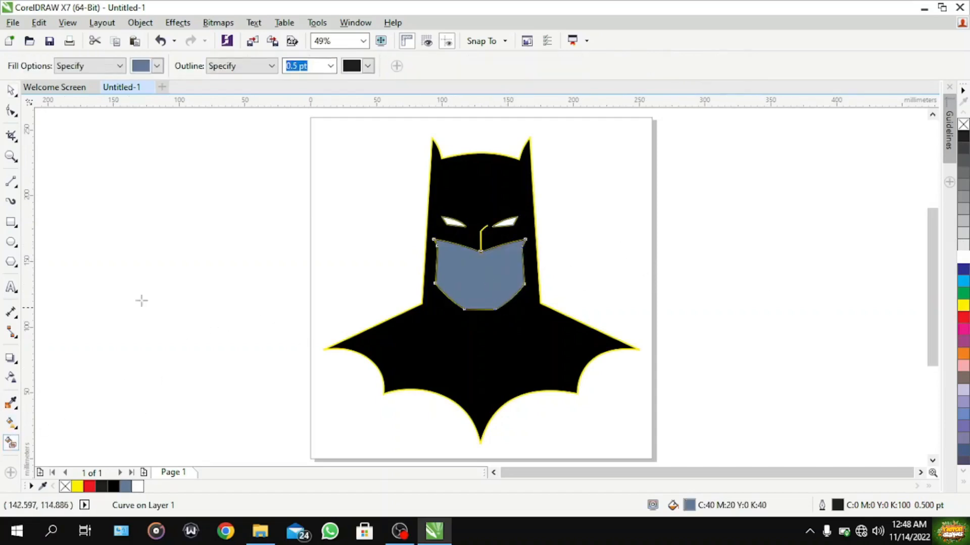
pyautogui.click(11, 91)
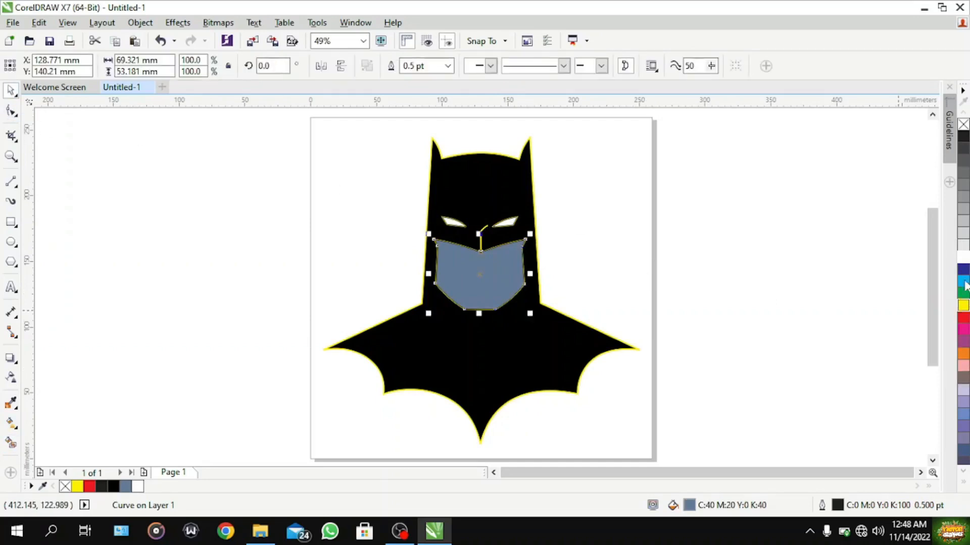
pyautogui.click(963, 258)
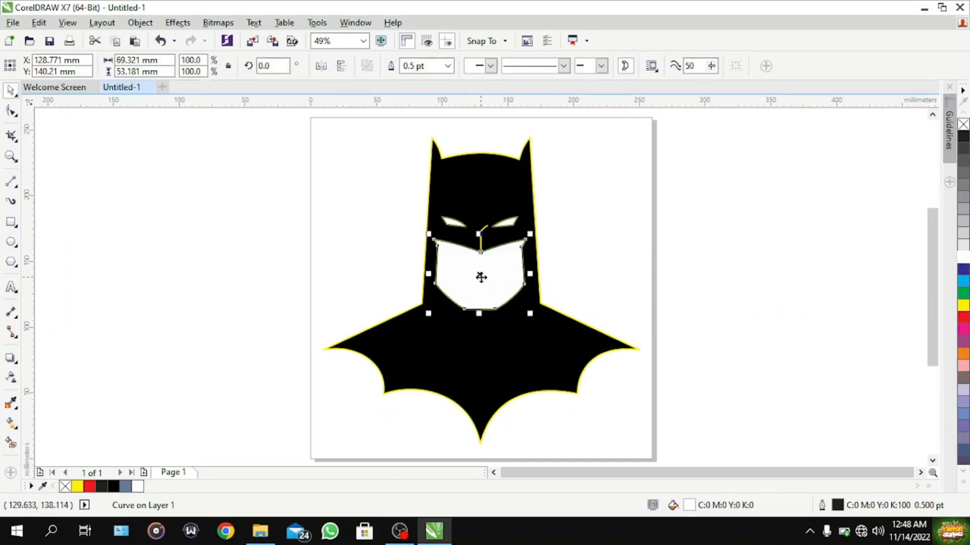
# Try to place the white lower-face shape behind the black silhouette
pyautogui.rightClick(481, 277)
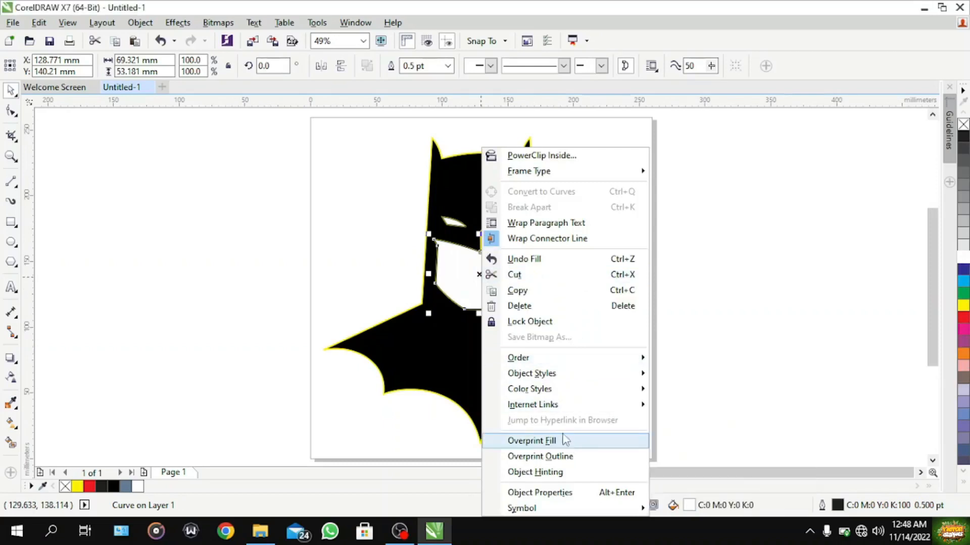
pyautogui.moveTo(610, 357)
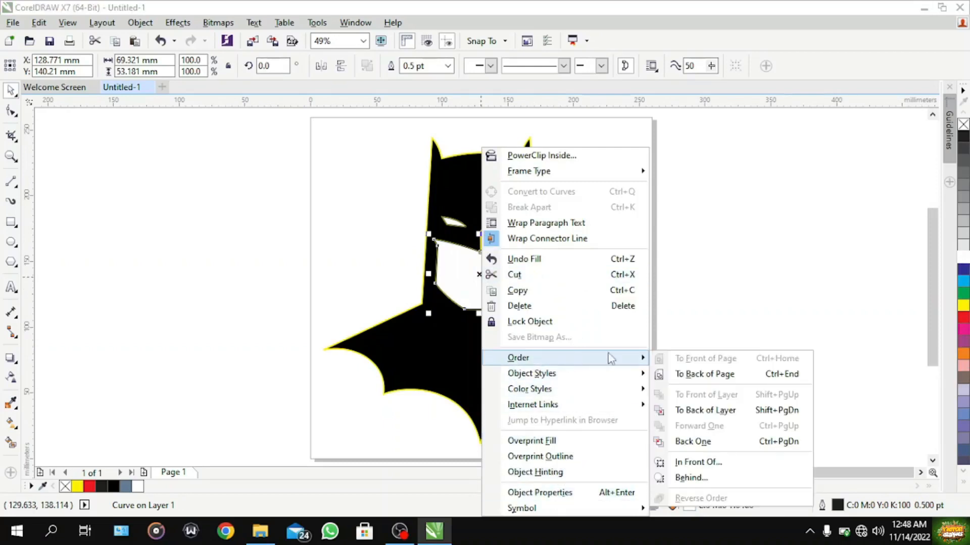
pyautogui.click(722, 479)
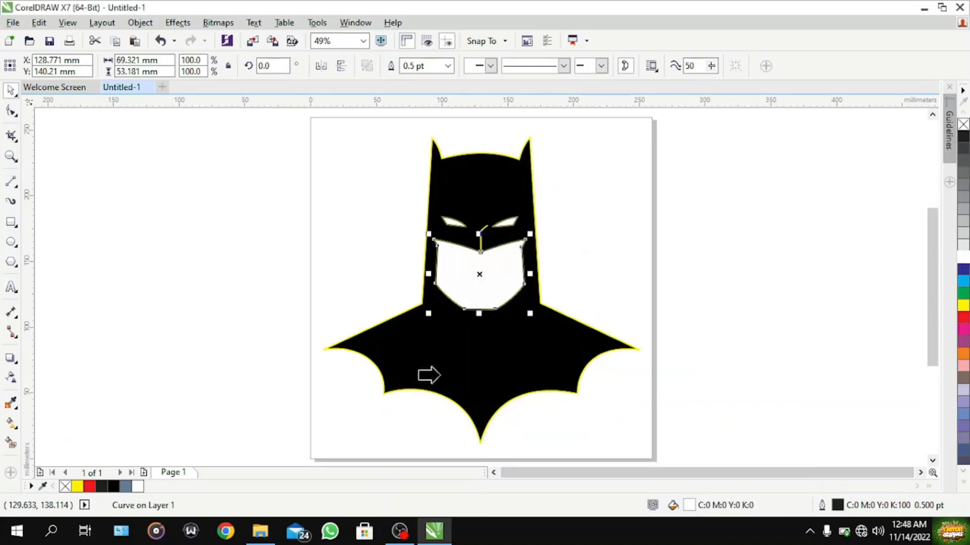
pyautogui.click(466, 364)
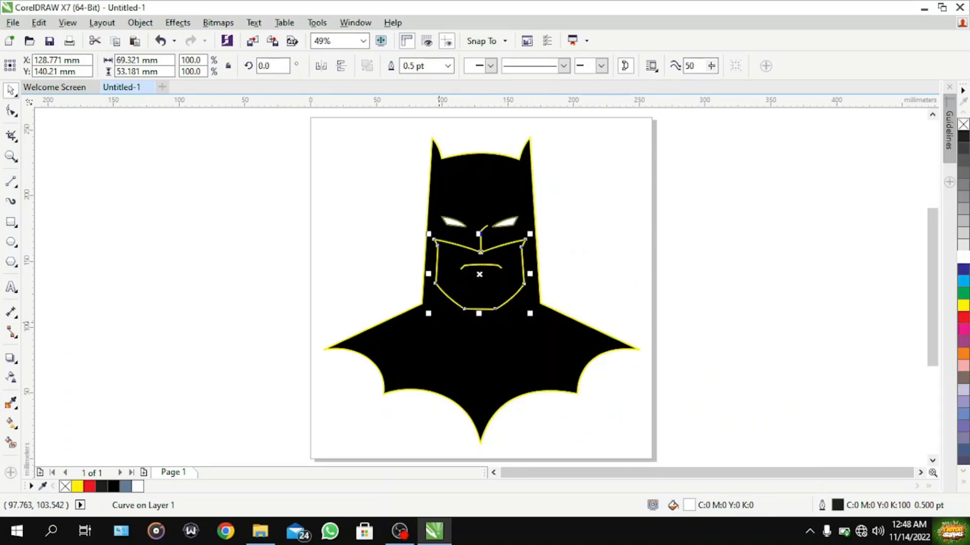
pyautogui.hotkey('ctrl', 'z')
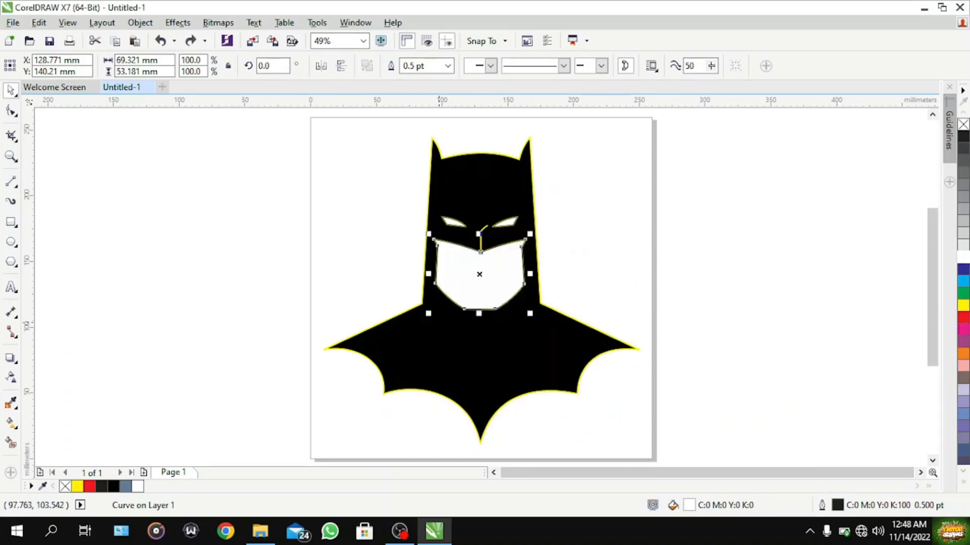
# Send the white lower-face shape back one level three times in the stacking order
pyautogui.rightClick(480, 273)
pyautogui.moveTo(555, 358)
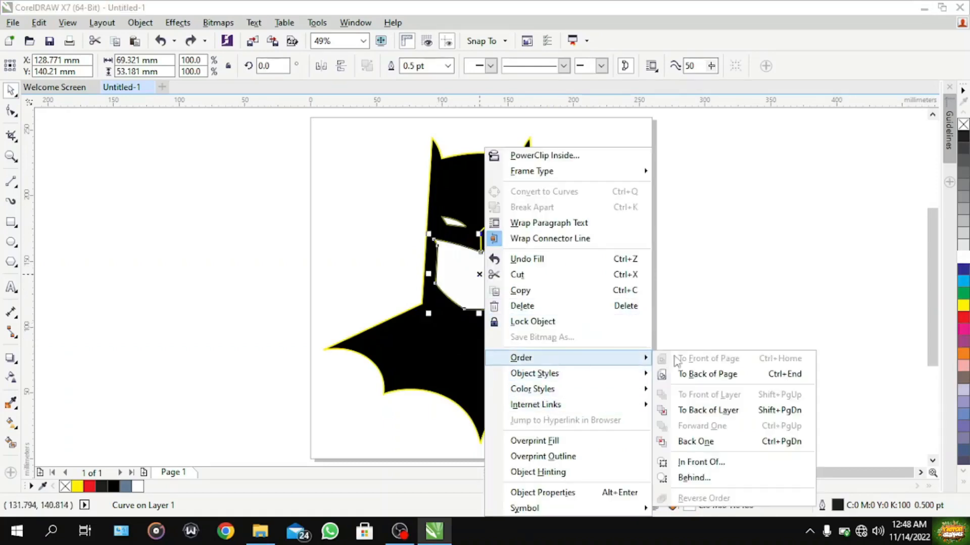
pyautogui.click(728, 441)
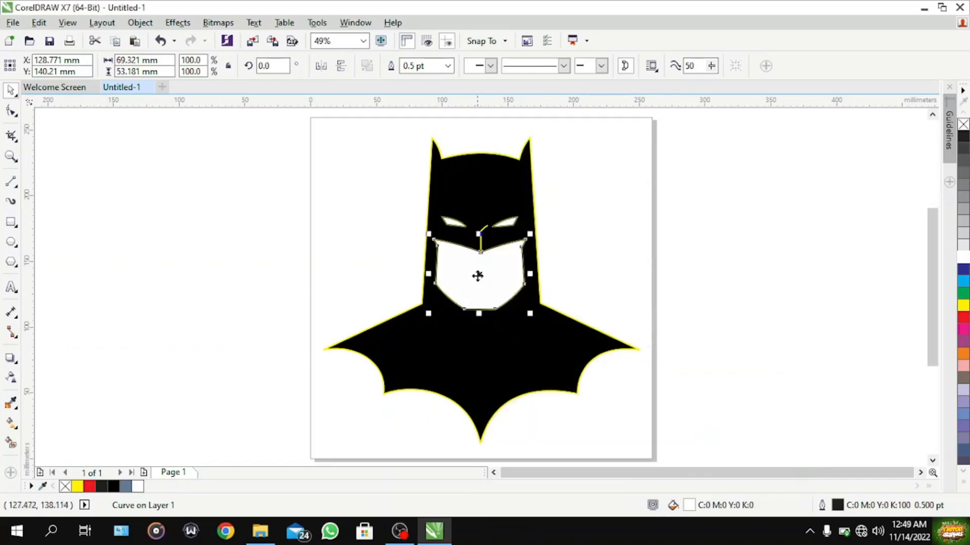
pyautogui.rightClick(477, 276)
pyautogui.moveTo(575, 358)
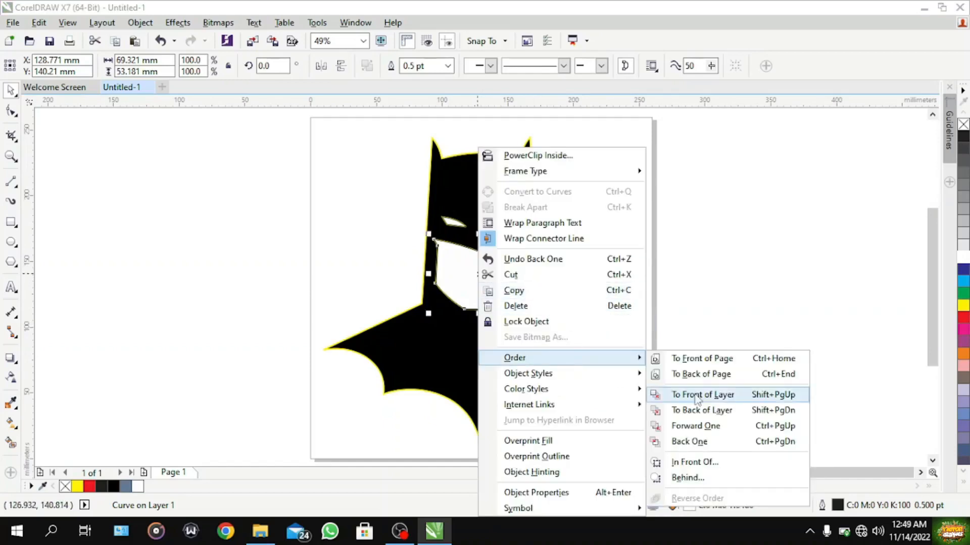
pyautogui.click(740, 442)
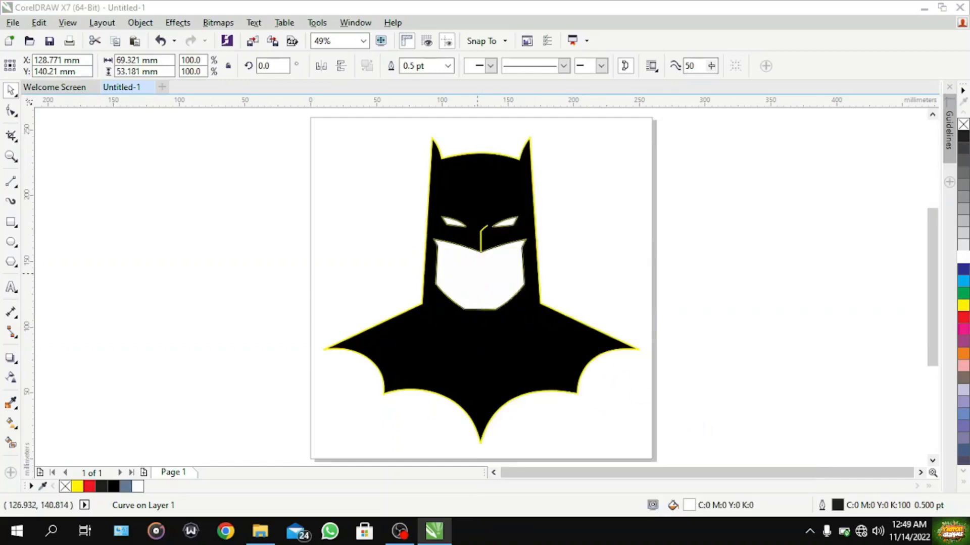
pyautogui.rightClick(478, 277)
pyautogui.moveTo(565, 358)
pyautogui.click(699, 442)
# Move the white lower-face shape about 20 mm right and 33 mm down off the mouth, and bring the mouth line to the front of the layer
pyautogui.click(481, 273)
pyautogui.moveTo(505, 316); pyautogui.dragTo(506, 318)
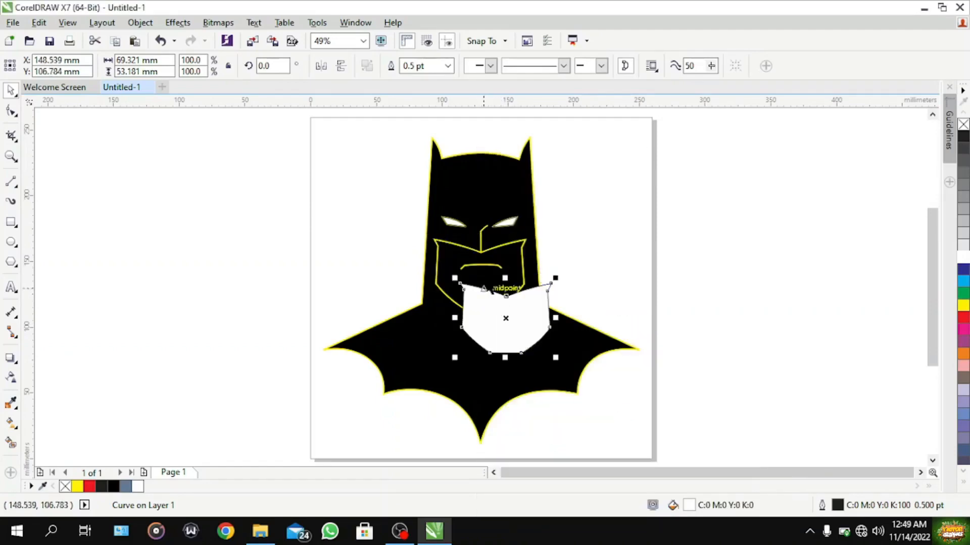
pyautogui.click(483, 266)
pyautogui.rightClick(483, 267)
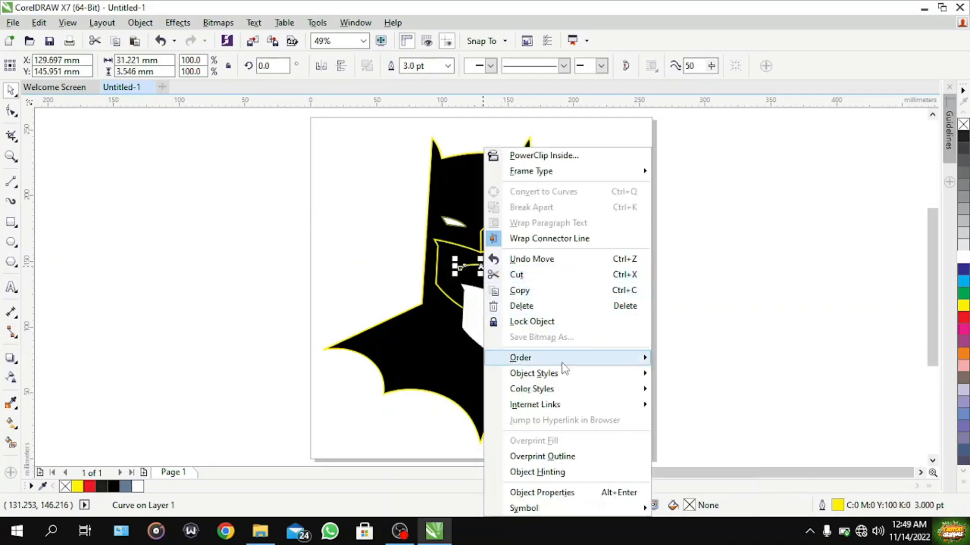
pyautogui.moveTo(565, 360)
pyautogui.click(717, 395)
pyautogui.click(516, 312)
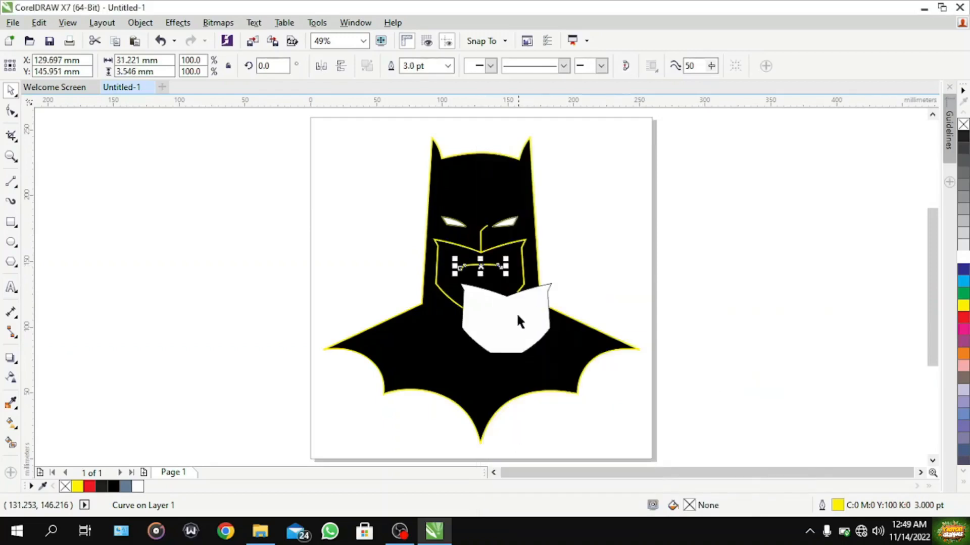
# Move the white lower-face shape back into the mask opening and colour the mouth line's outline black
pyautogui.moveTo(510, 319); pyautogui.dragTo(484, 274)
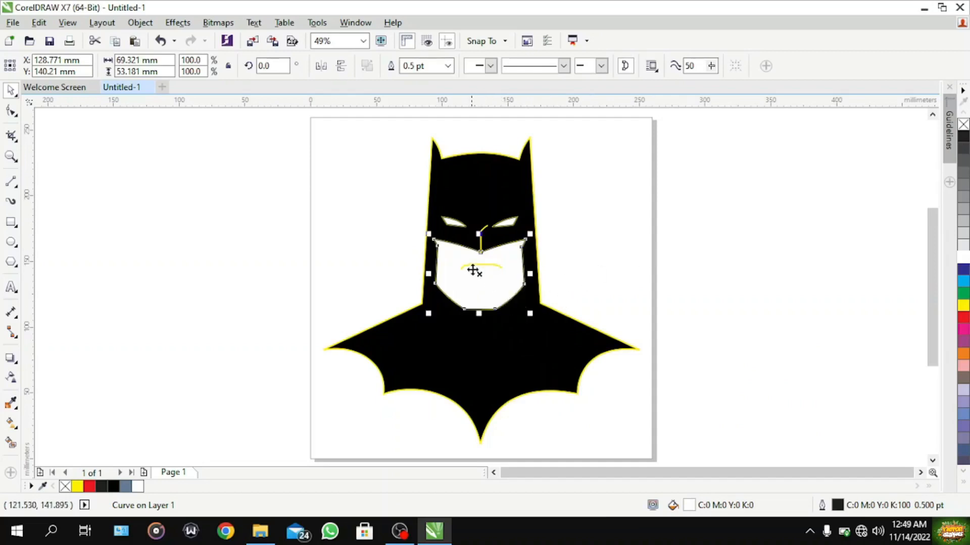
pyautogui.click(473, 267)
pyautogui.scroll(-15, 963, 330)
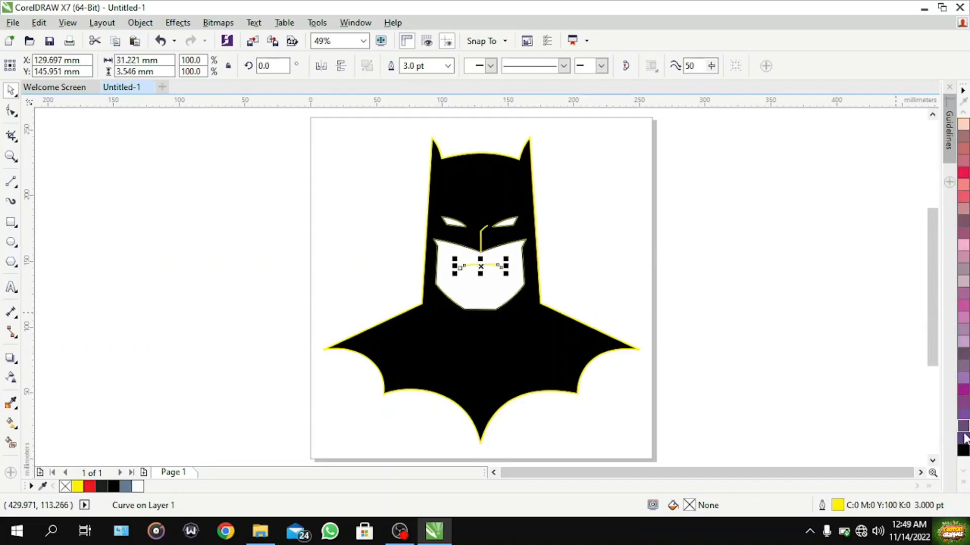
pyautogui.rightClick(962, 450)
# Colour the yellow outlines of the silhouette and the lower-face border black
pyautogui.click(538, 408)
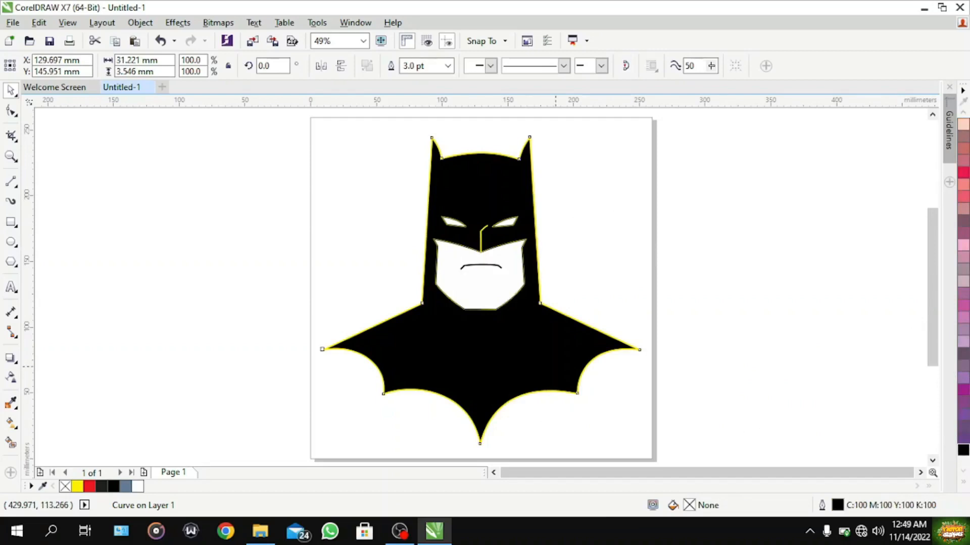
pyautogui.rightClick(962, 450)
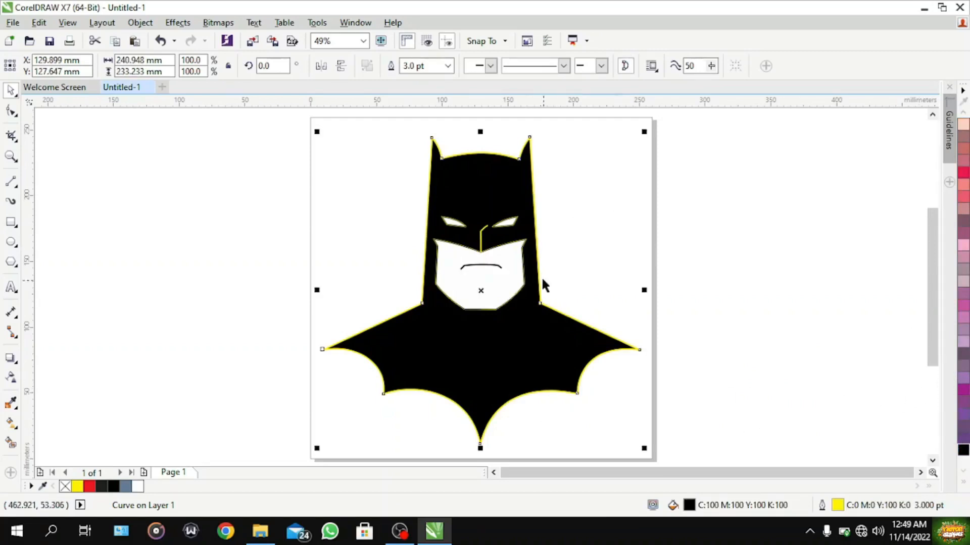
pyautogui.click(520, 280)
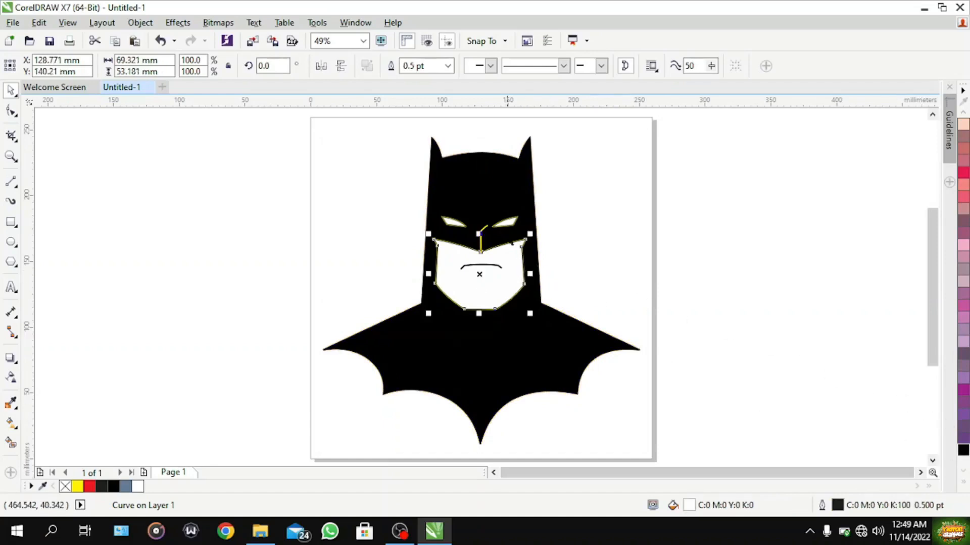
pyautogui.click(514, 221)
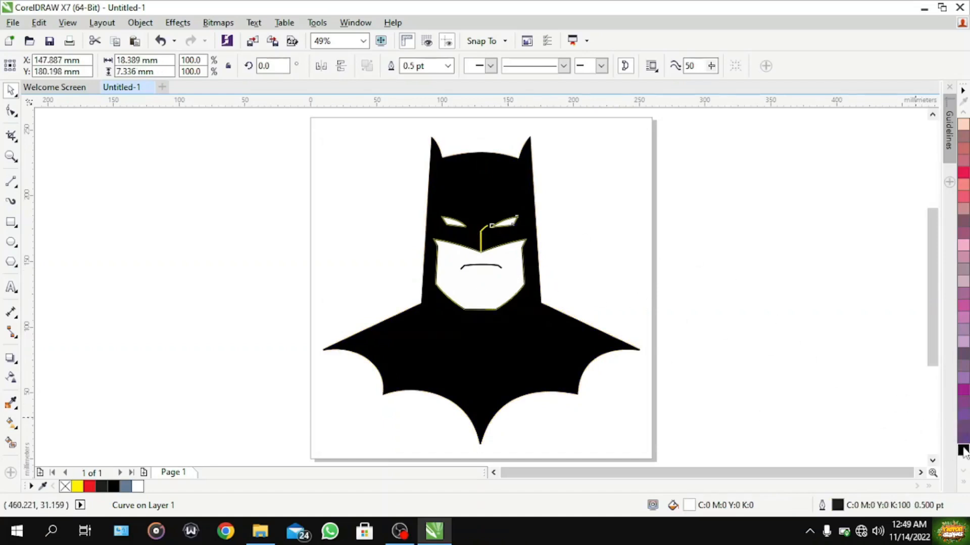
pyautogui.click(481, 241)
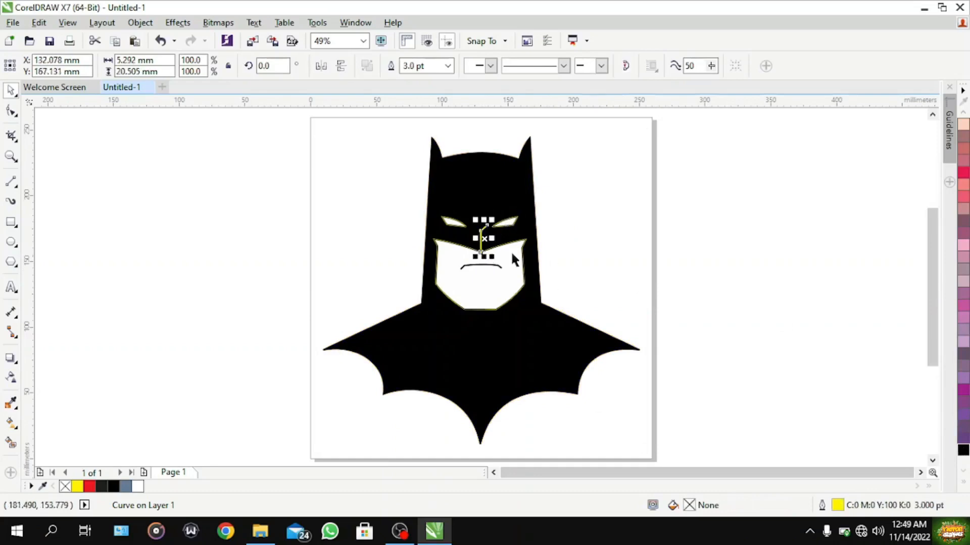
pyautogui.scroll(1, 520, 238)
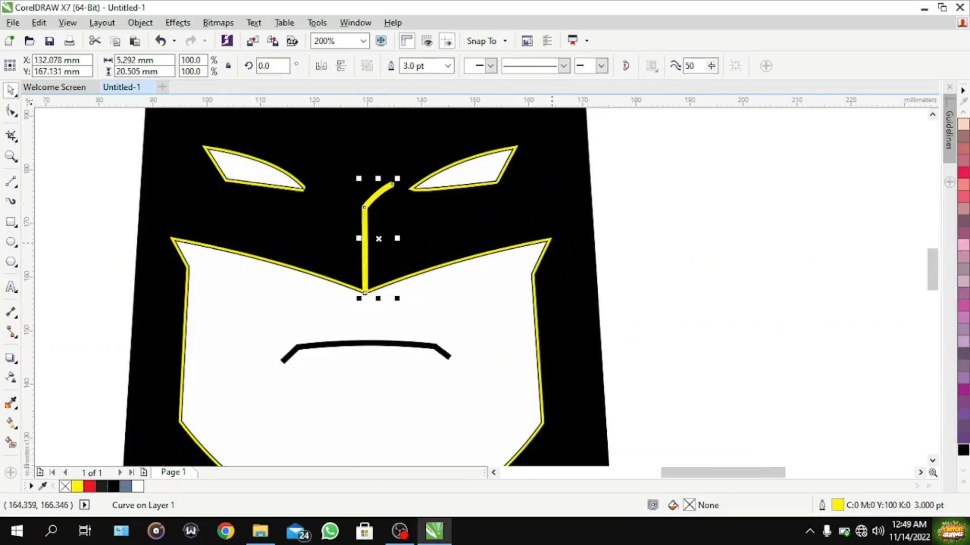
pyautogui.click(548, 239)
pyautogui.rightClick(962, 450)
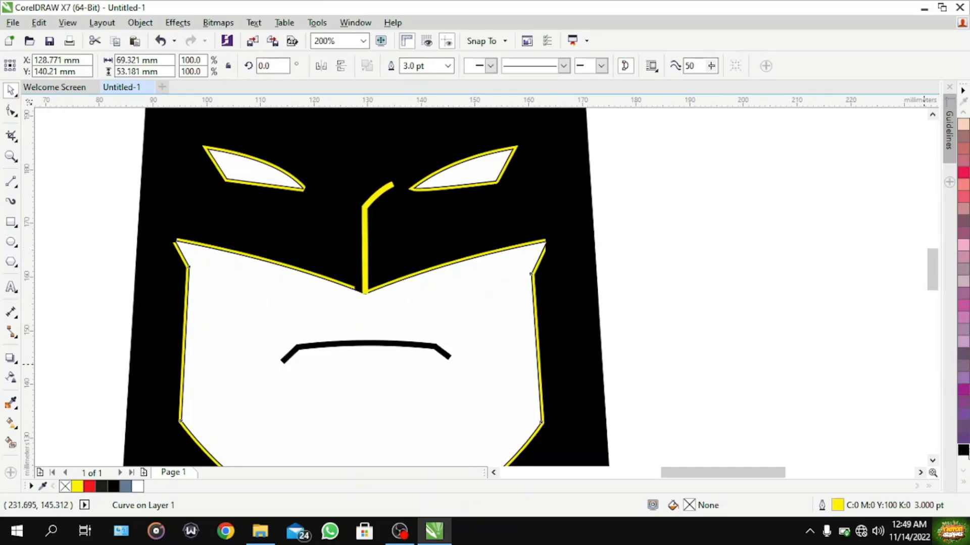
# Colour the yellow outlines around both eyes black
pyautogui.click(414, 187)
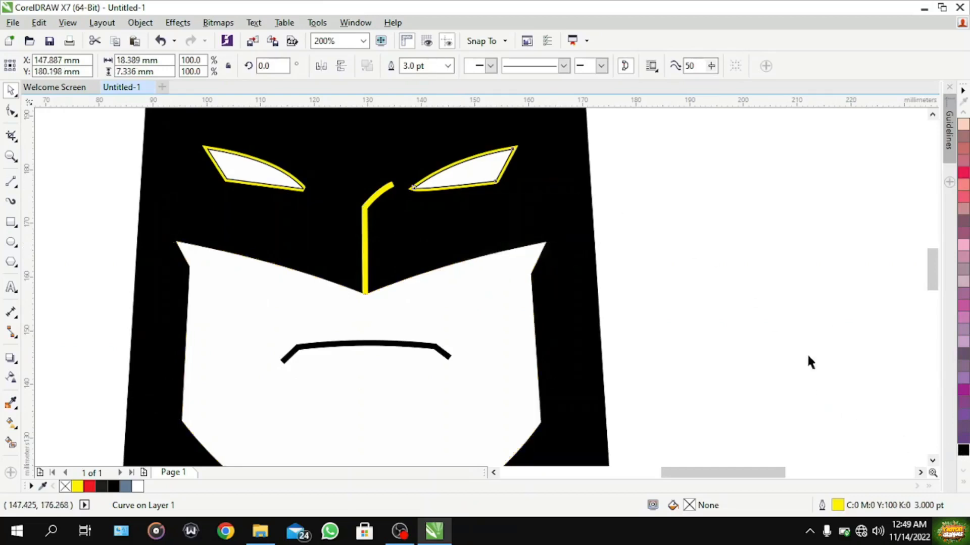
pyautogui.rightClick(962, 451)
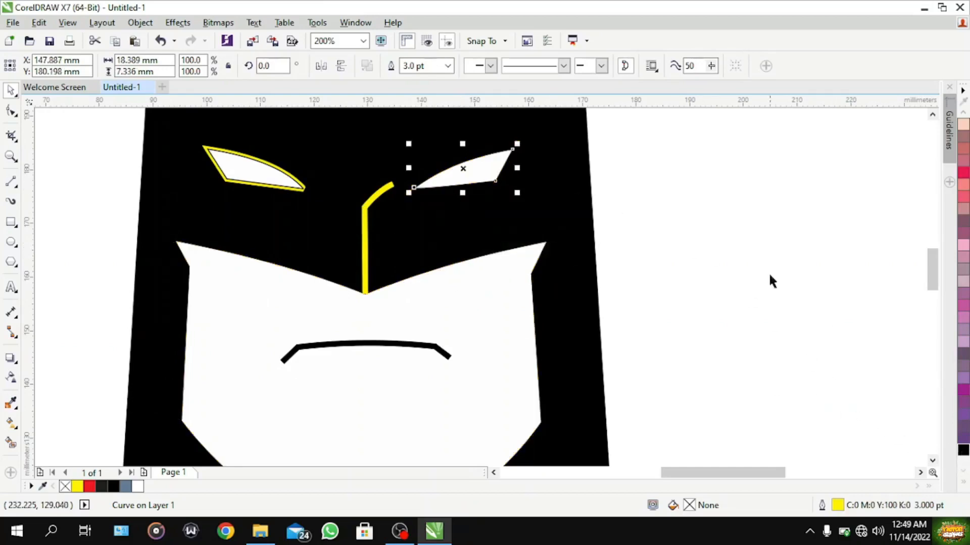
pyautogui.click(303, 190)
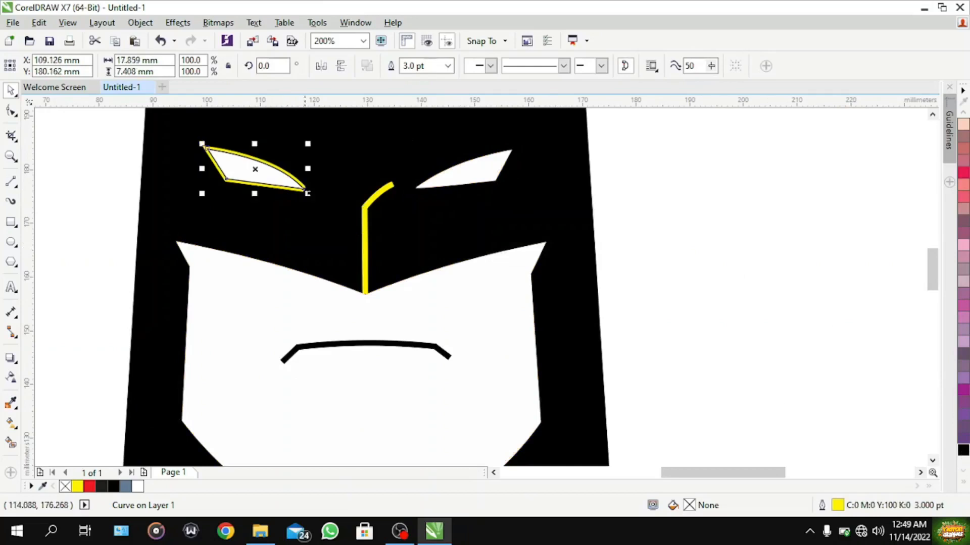
pyautogui.rightClick(963, 451)
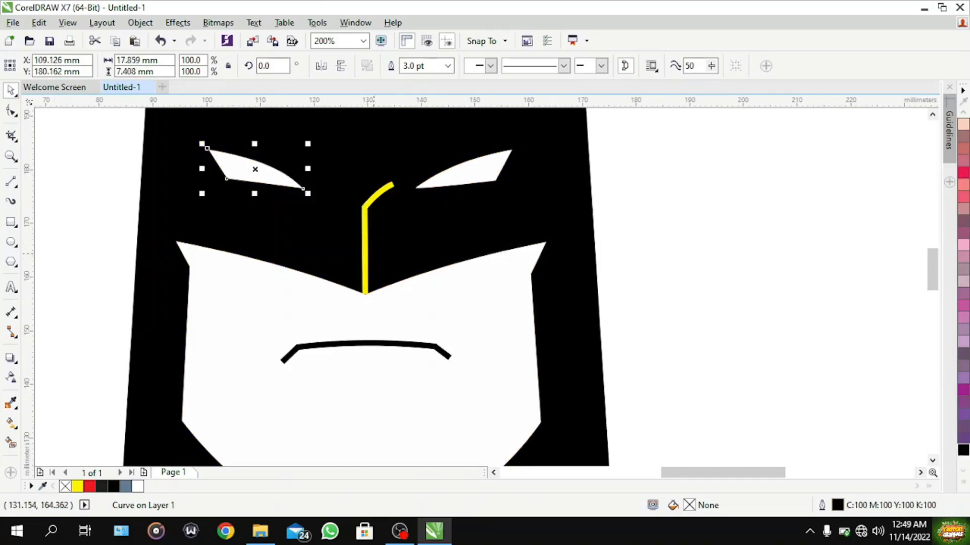
# Colour the yellow nose line between the eyes white
pyautogui.click(366, 260)
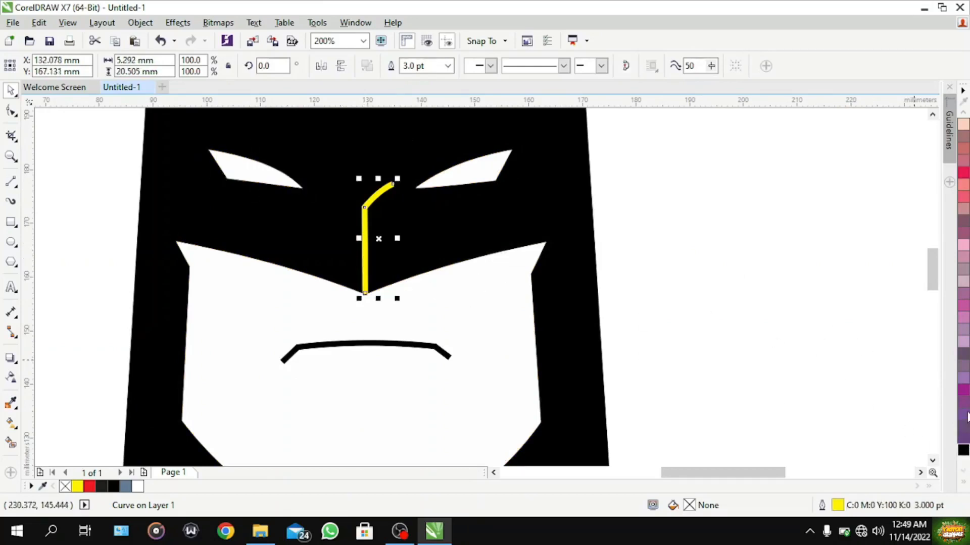
pyautogui.scroll(1, 338, 289)
pyautogui.scroll(-3, 342, 299)
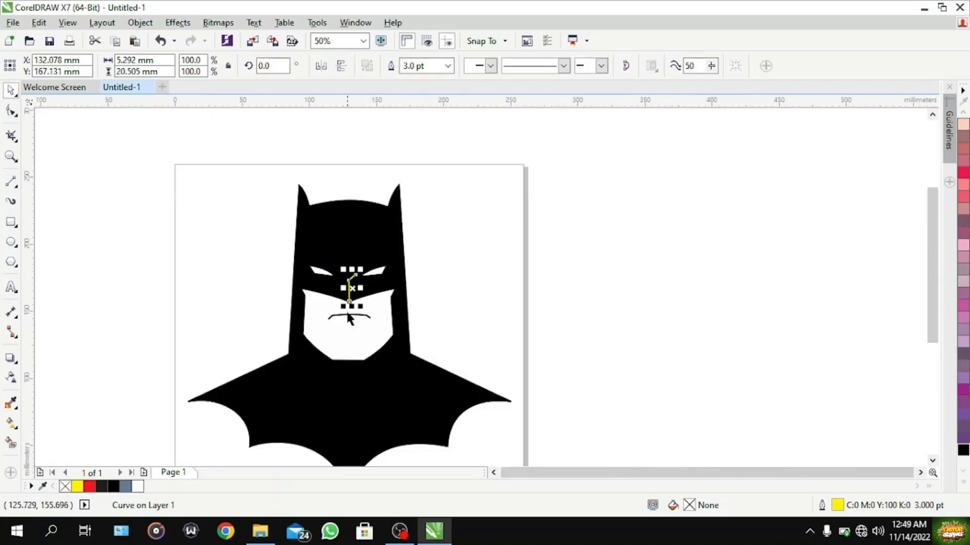
pyautogui.press('F4')
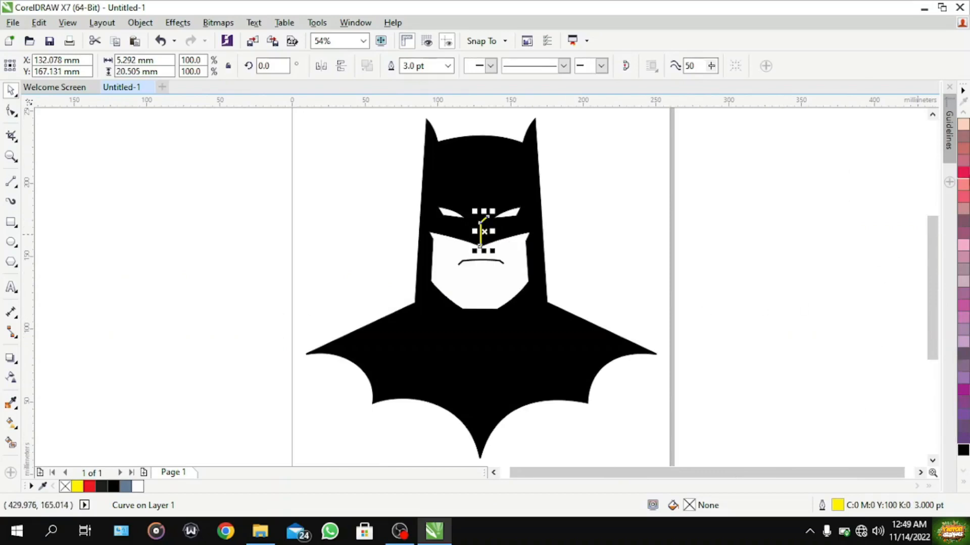
pyautogui.scroll(-4, 963, 196)
pyautogui.scroll(2, 959, 217)
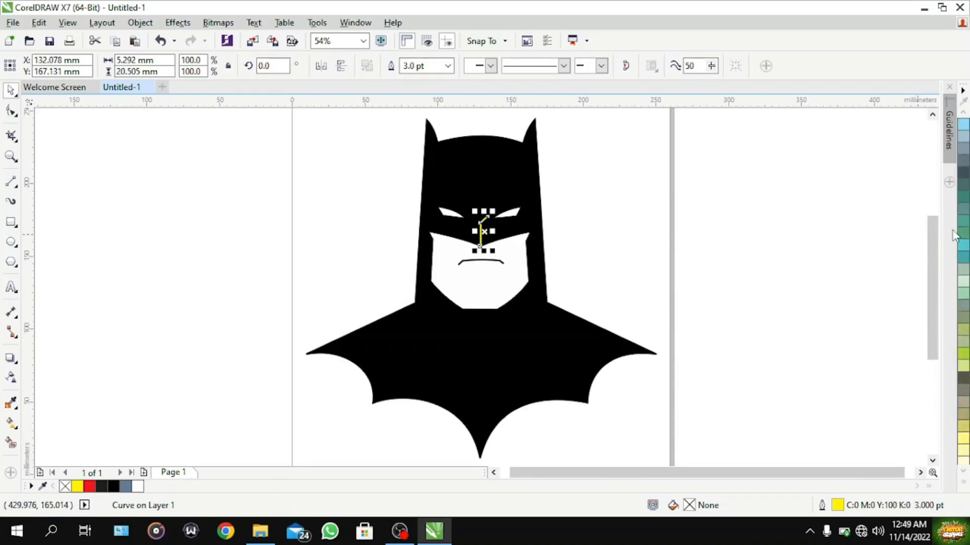
pyautogui.scroll(5, 963, 222)
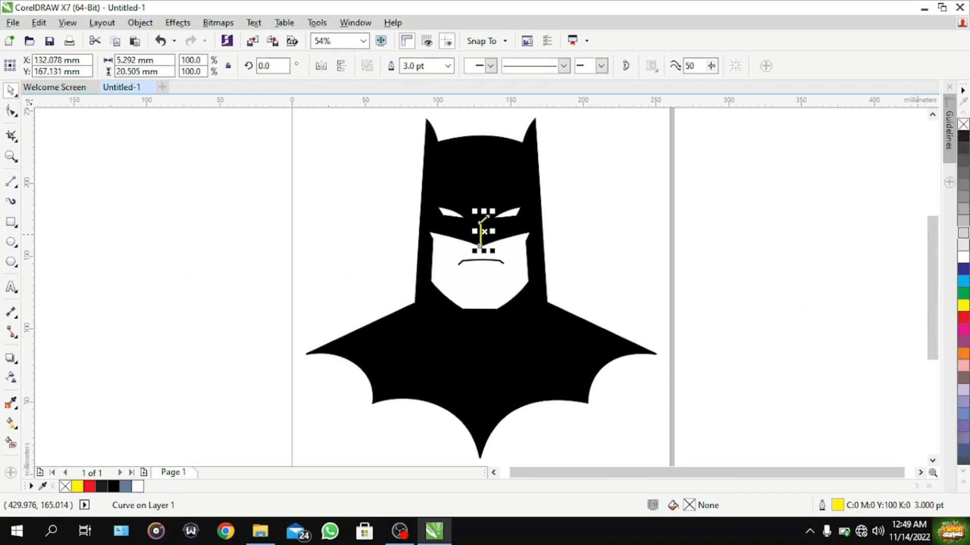
pyautogui.rightClick(962, 257)
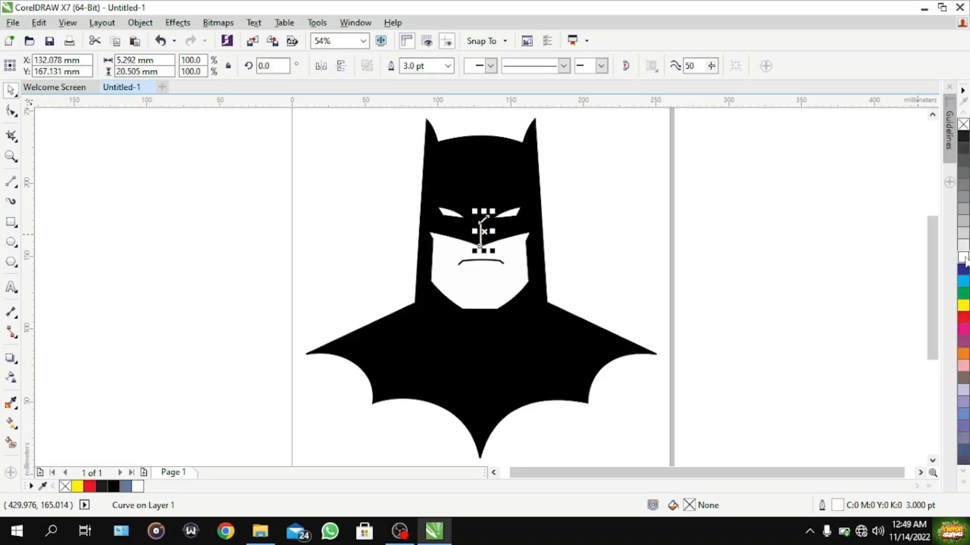
pyautogui.click(814, 225)
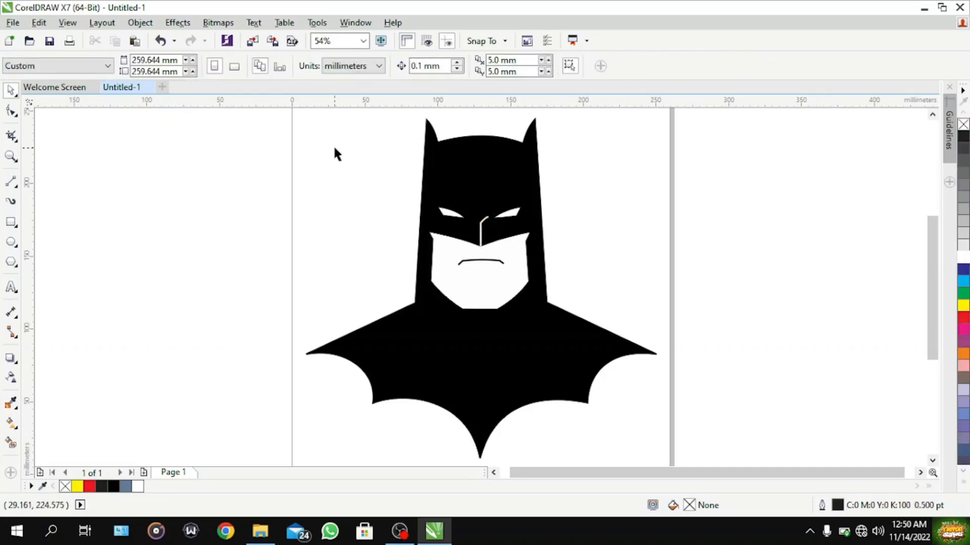
# Select every object of the Batman drawing and group them together
pyautogui.click(363, 40)
pyautogui.click(361, 70)
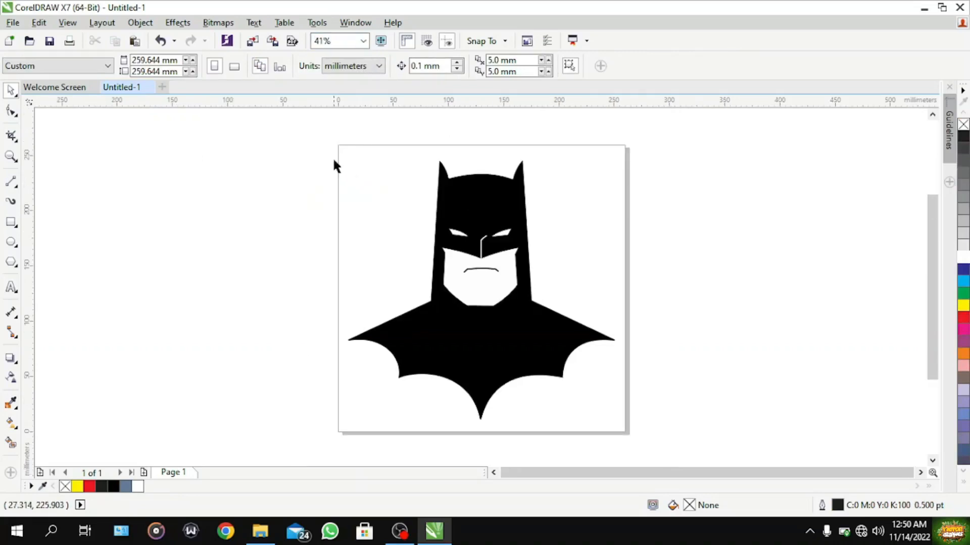
pyautogui.moveTo(327, 130)
pyautogui.mouseDown()
pyautogui.moveTo(422, 409)
pyautogui.moveTo(703, 432)
pyautogui.moveTo(699, 454)
pyautogui.mouseUp()
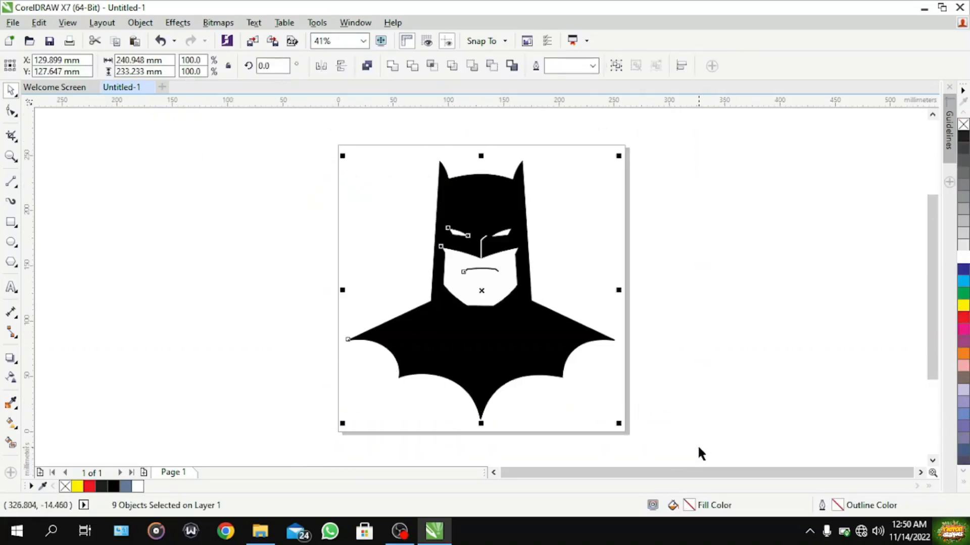
pyautogui.hotkey('ctrl', 'g')
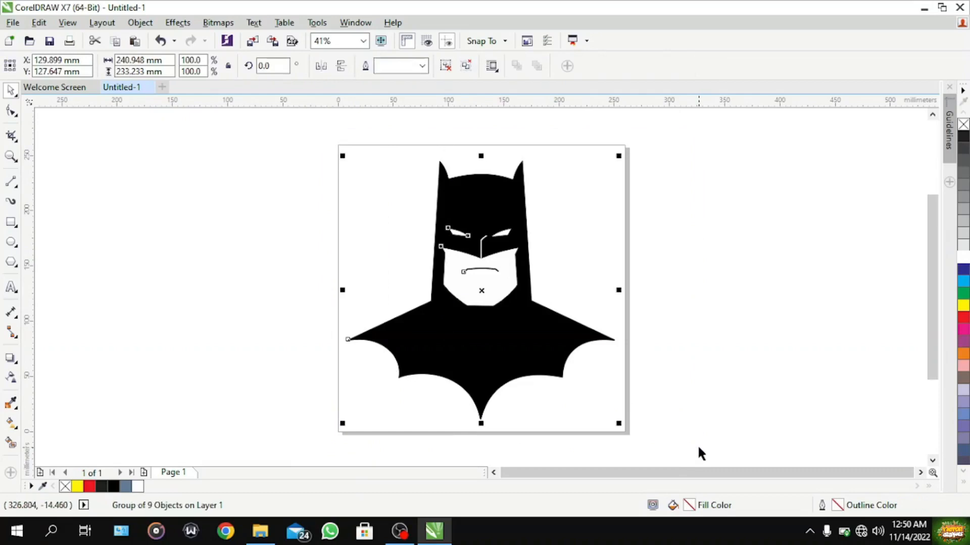
# Start exporting the artwork to the Desktop as a JPG named "Batman Drawing"
pyautogui.hotkey('ctrl', 'e')
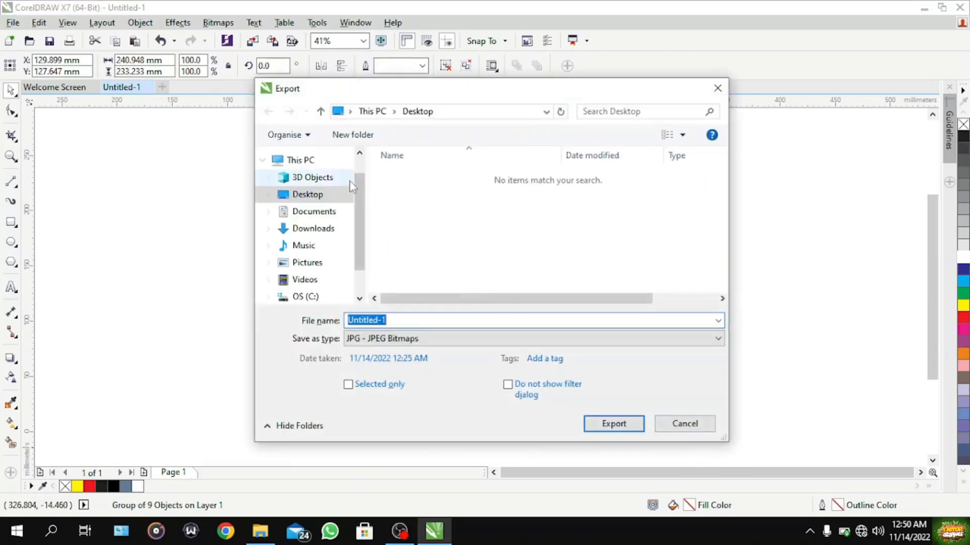
pyautogui.click(332, 200)
pyautogui.tripleClick(485, 325)
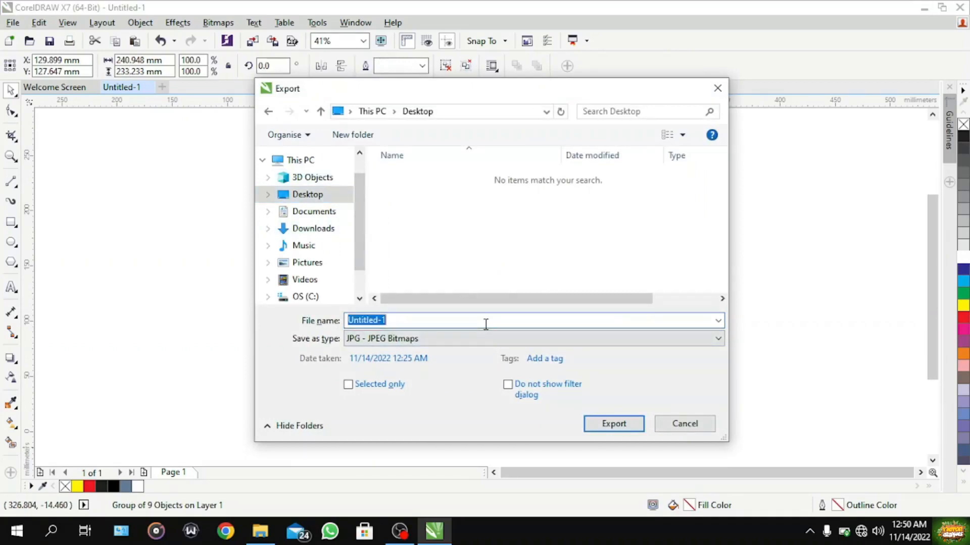
pyautogui.press('BackSpace')
pyautogui.write('h')
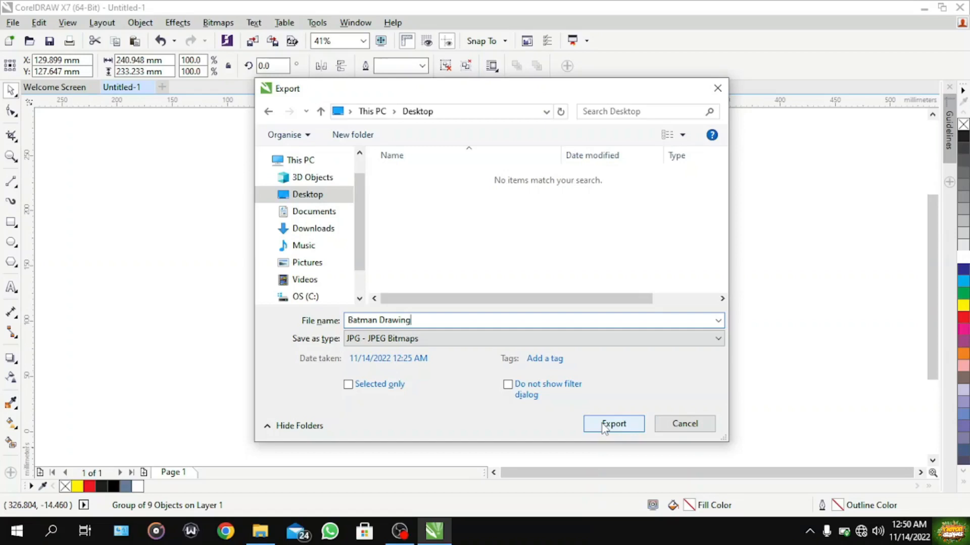
pyautogui.click(604, 426)
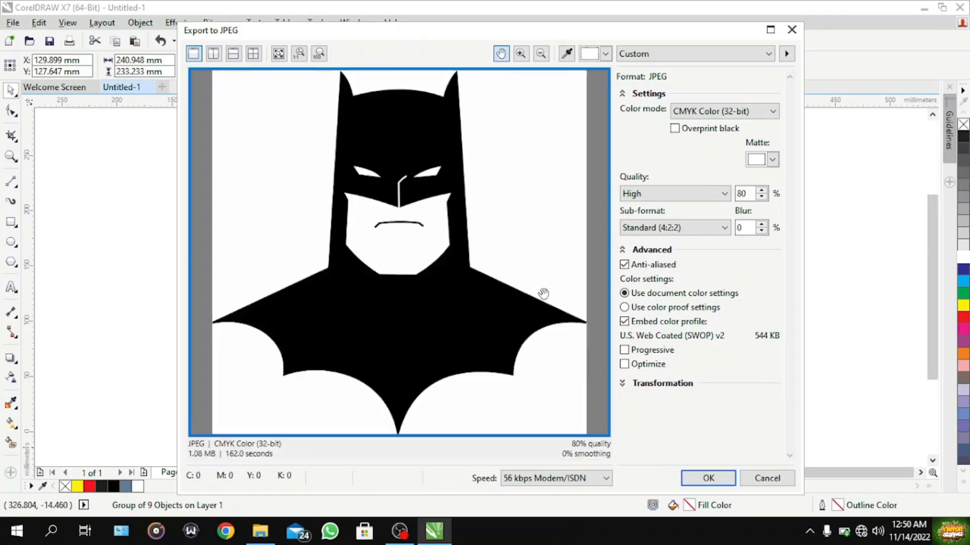
# Inspect the nose and mouth details in the JPEG preview and complete the export with the current settings
pyautogui.scroll(1, 548, 300)
pyautogui.scroll(1, 538, 288)
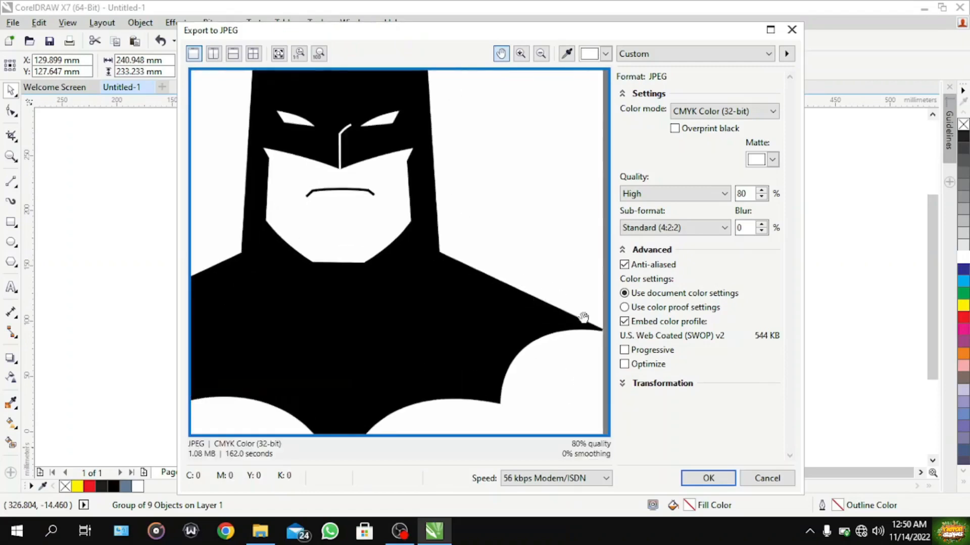
pyautogui.scroll(1, 462, 295)
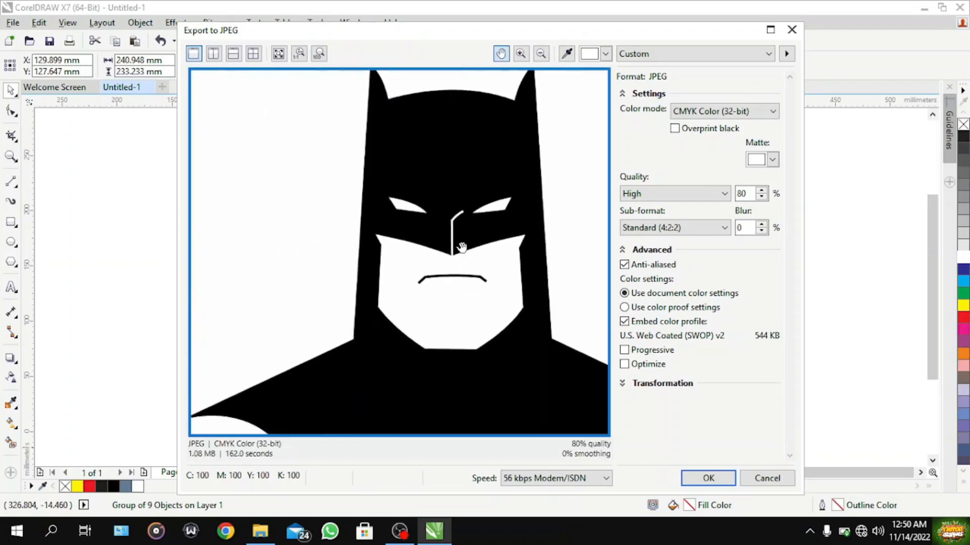
pyautogui.scroll(2, 452, 248)
pyautogui.scroll(3, 439, 262)
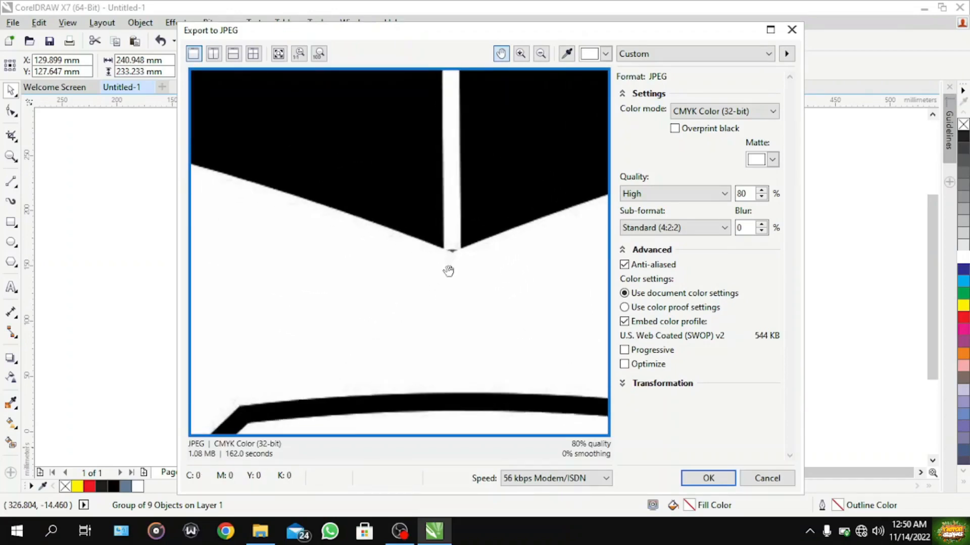
pyautogui.scroll(-3, 465, 267)
pyautogui.scroll(-5, 467, 274)
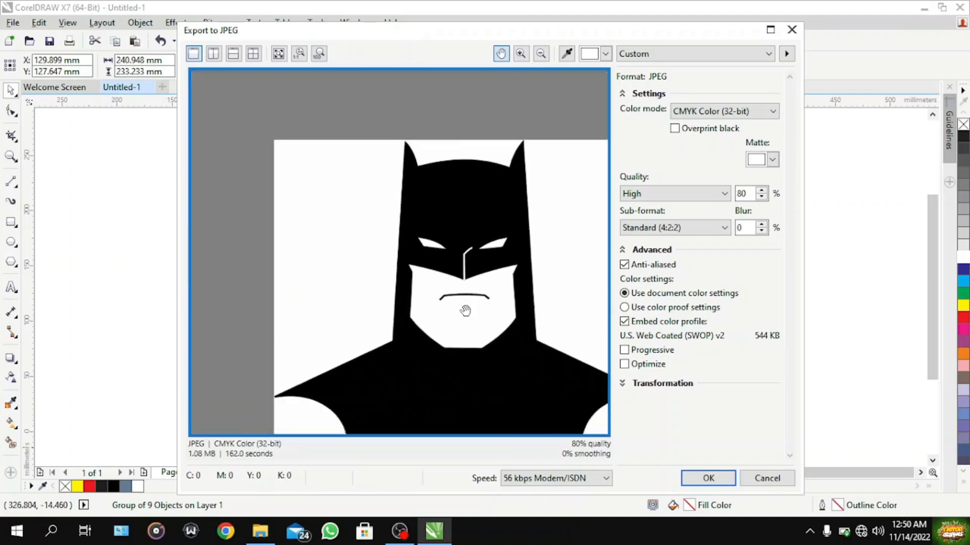
pyautogui.click(709, 479)
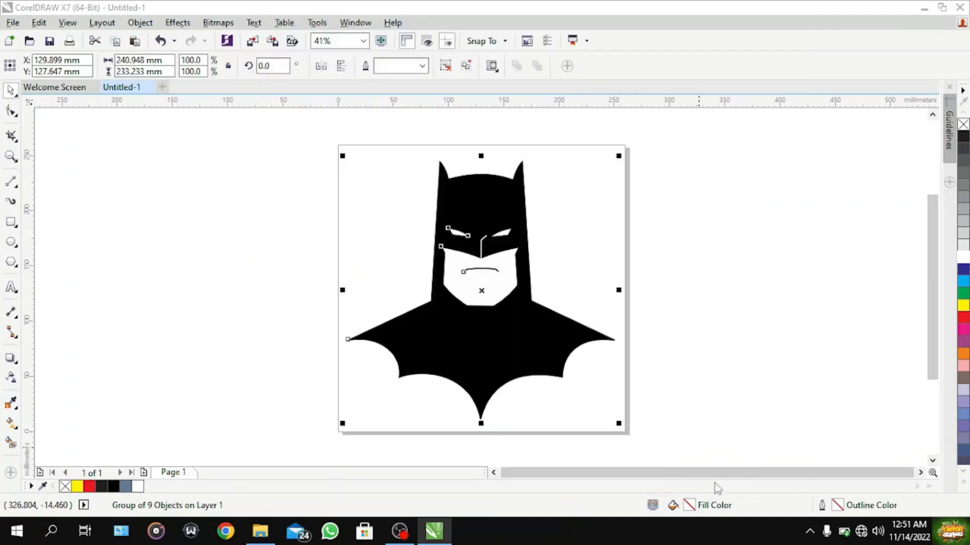
# Switch to the Windows desktop, open the exported Batman Drawing image and show it full screen
pyautogui.click(918, 11)
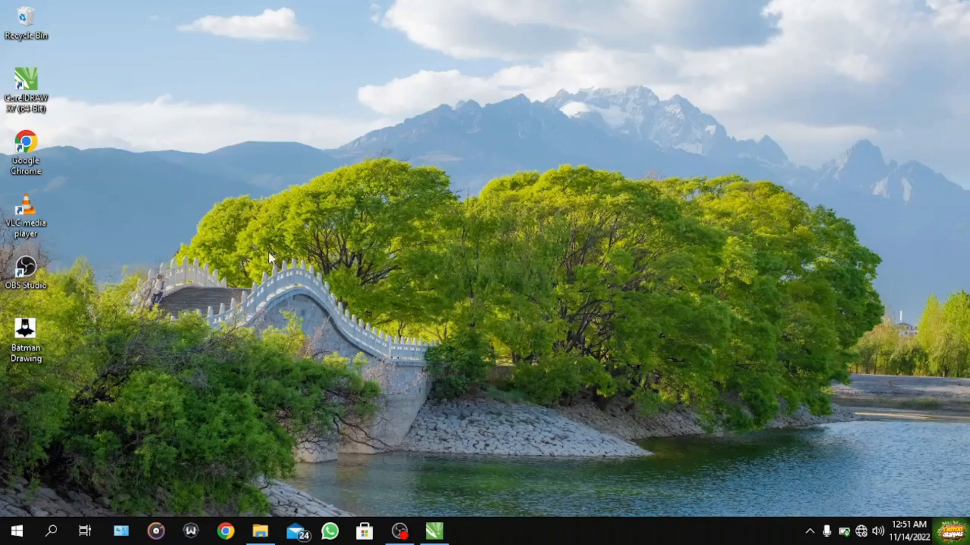
pyautogui.click(28, 337)
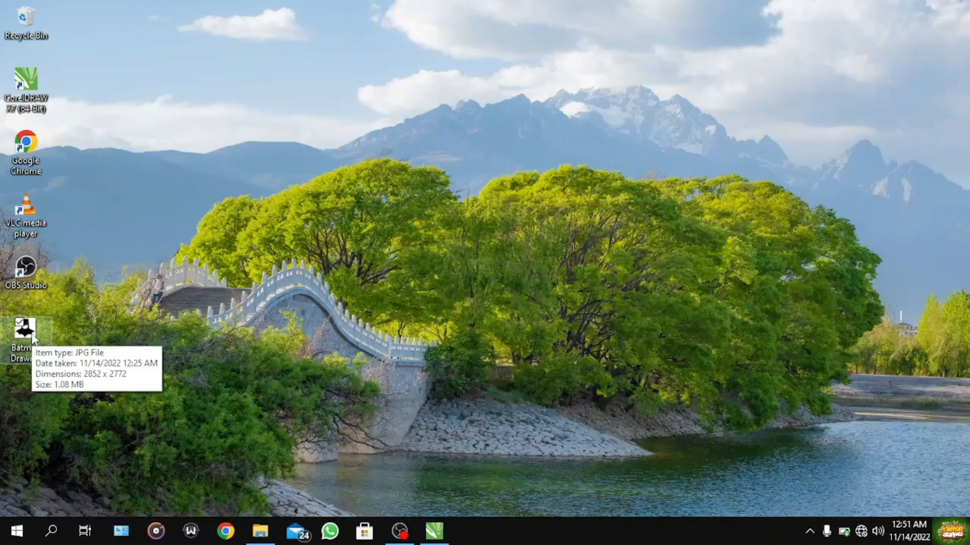
pyautogui.doubleClick(25, 333)
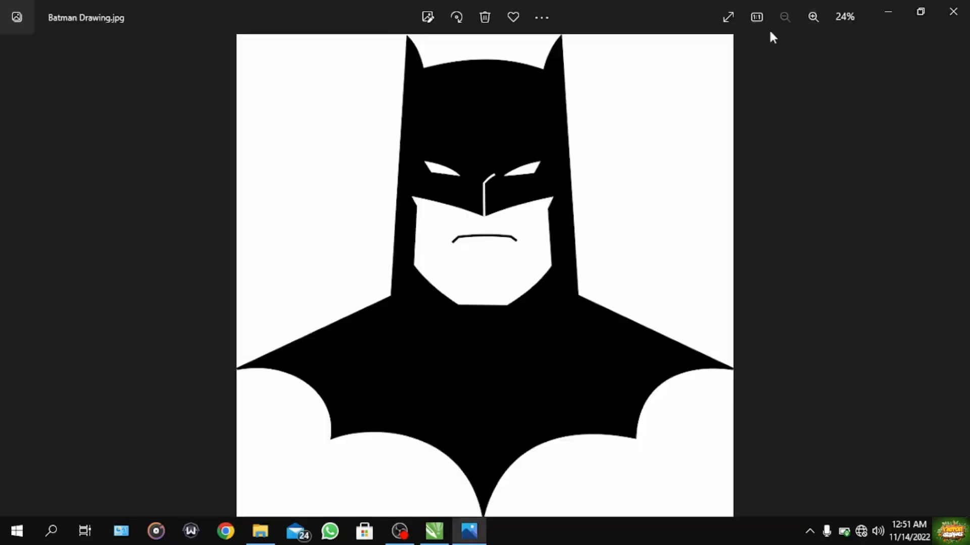
pyautogui.click(728, 17)
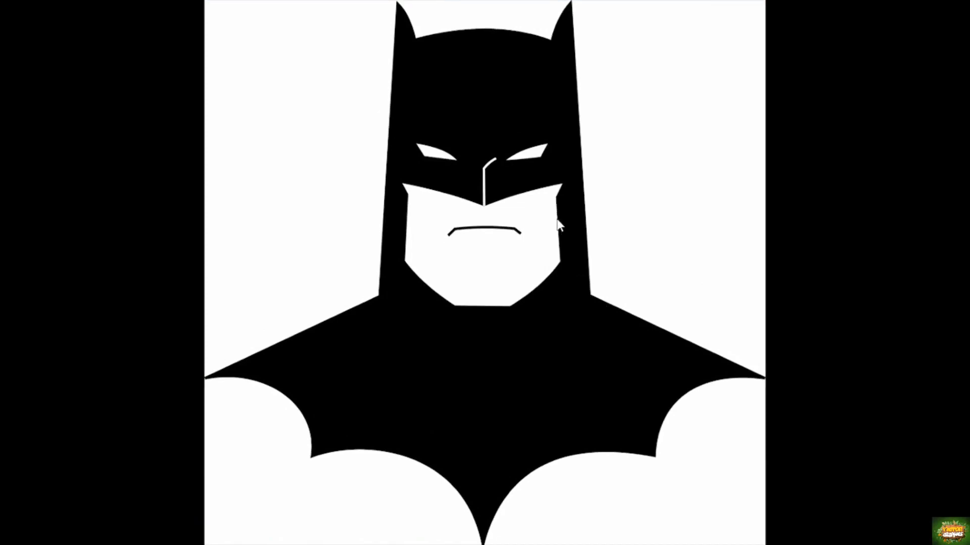
# Examine the face in the exported image up close and close the image
pyautogui.scroll(3, 559, 225)
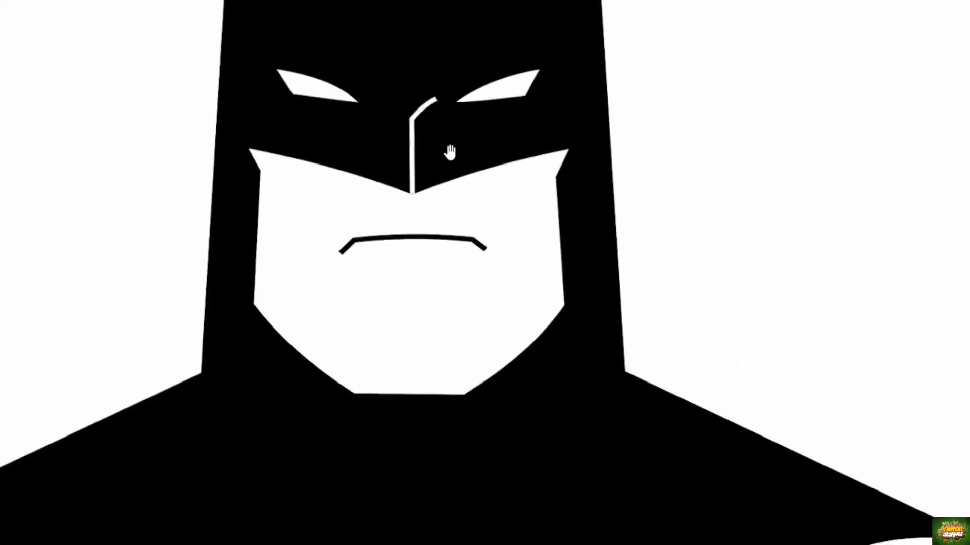
pyautogui.moveTo(443, 152); pyautogui.dragTo(597, 264)
pyautogui.scroll(-3, 657, 419)
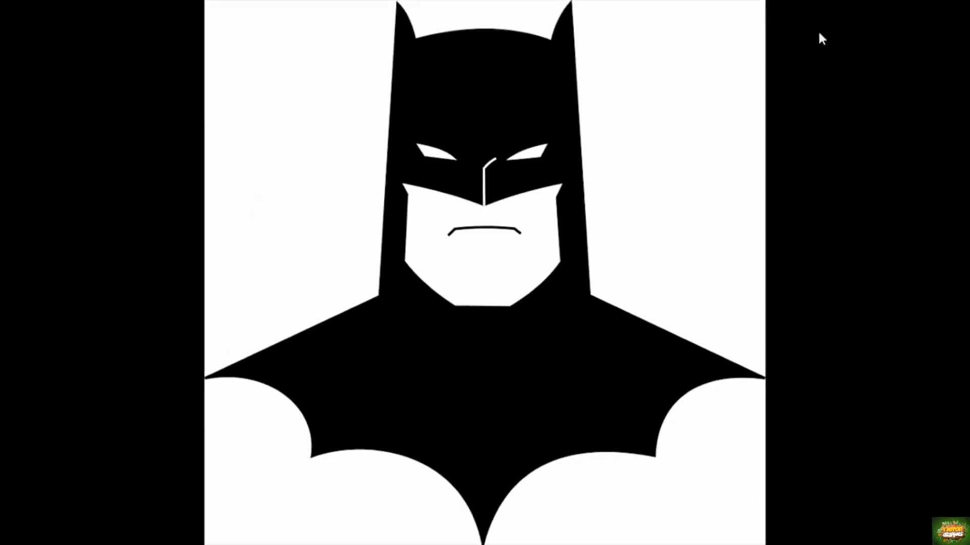
pyautogui.click(954, 9)
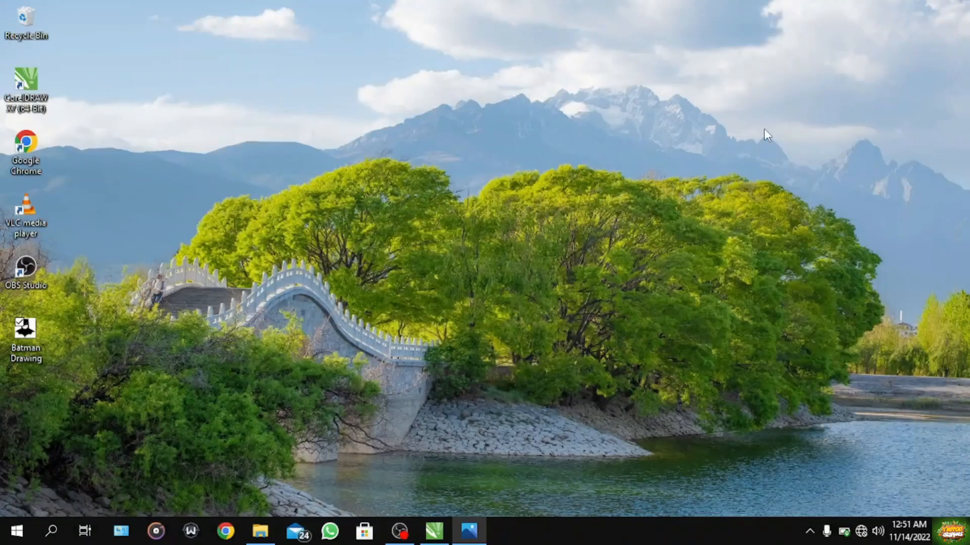
pyautogui.rightClick(689, 189)
pyautogui.click(610, 225)
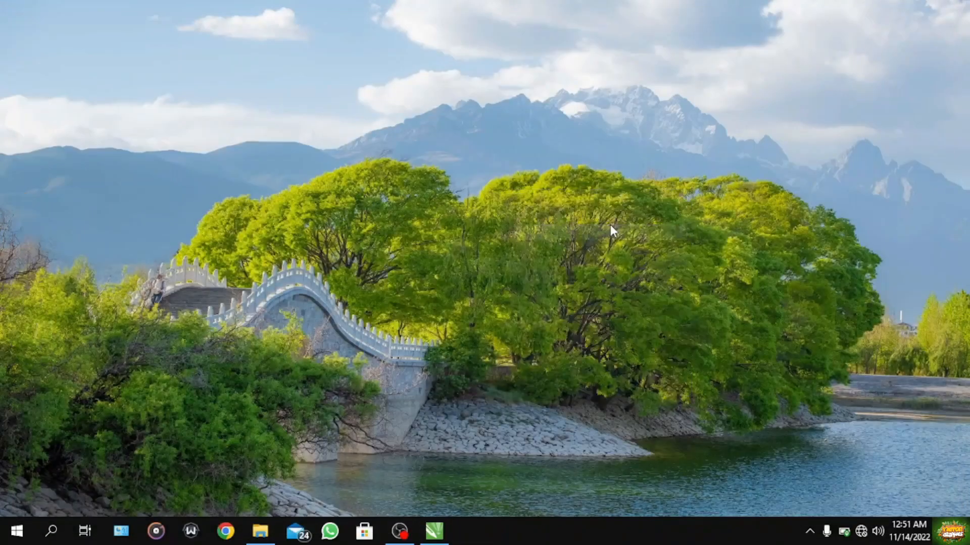